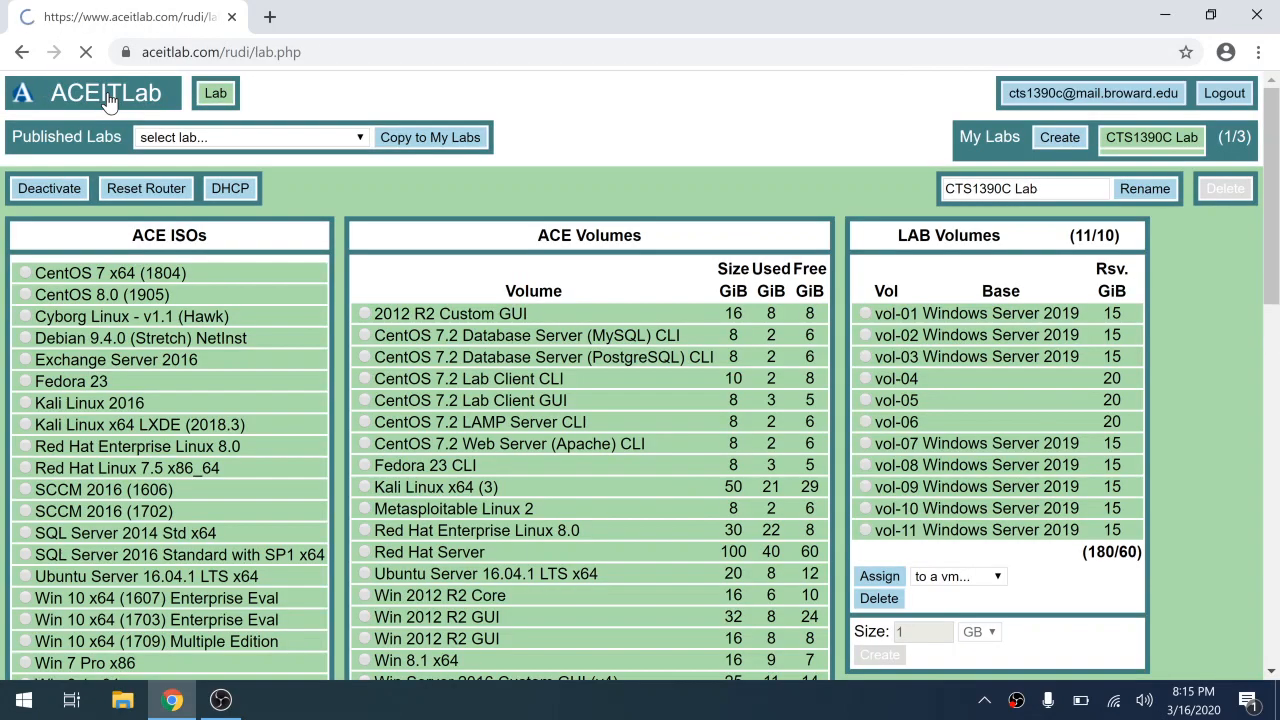
Open the console of the DC-DNS virtual machine and allow the PC to be discoverable on the network
scroll(290, 194, down, 1)
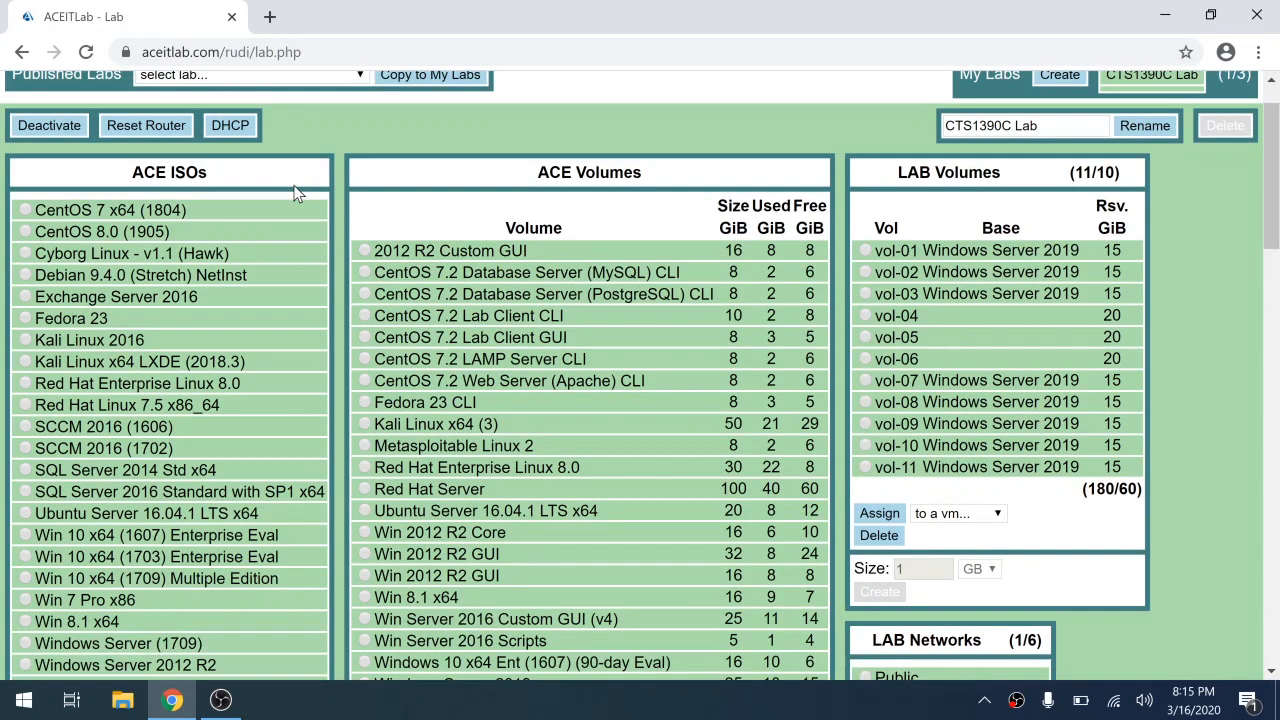
scroll(293, 194, up, 1)
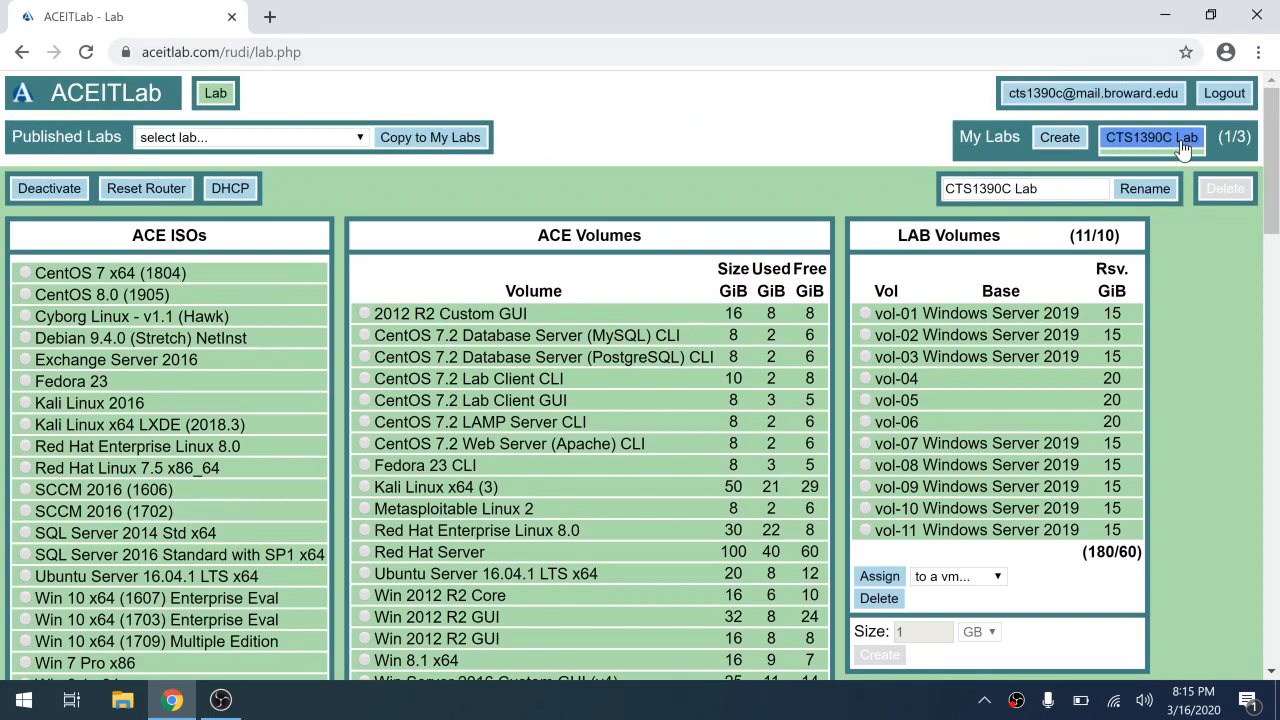
scroll(1200, 385, down, 12)
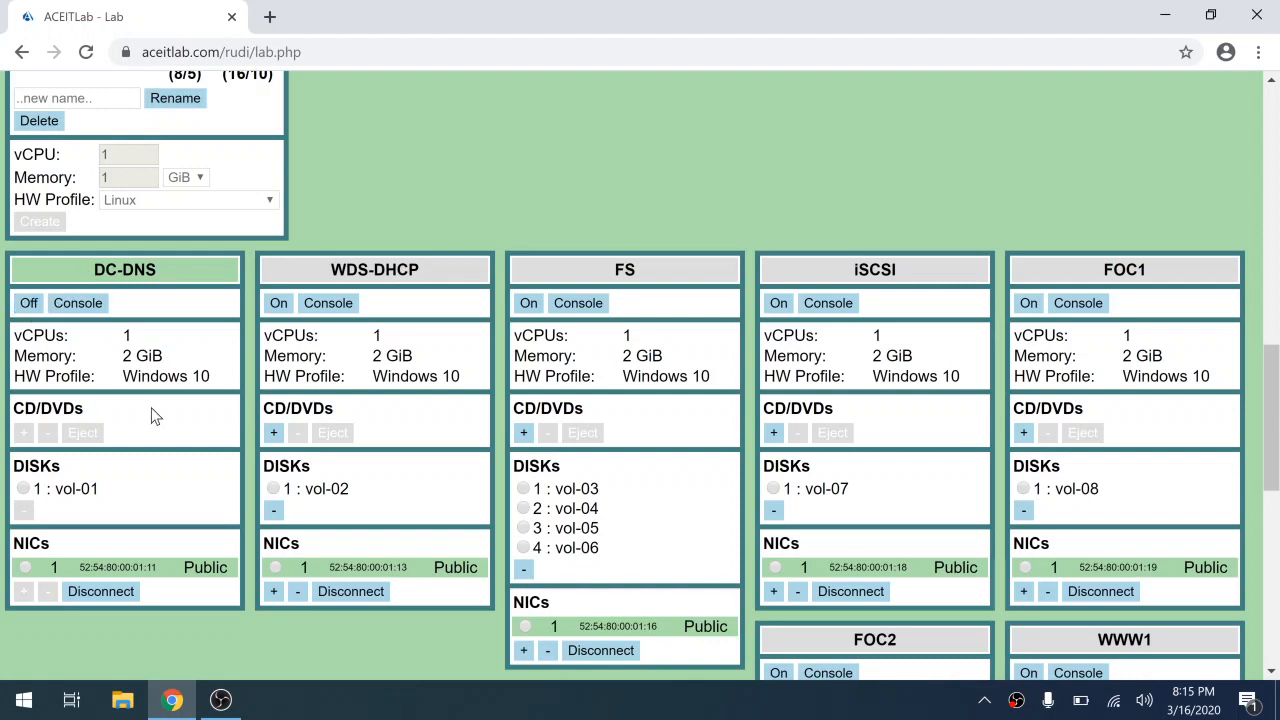
click(80, 310)
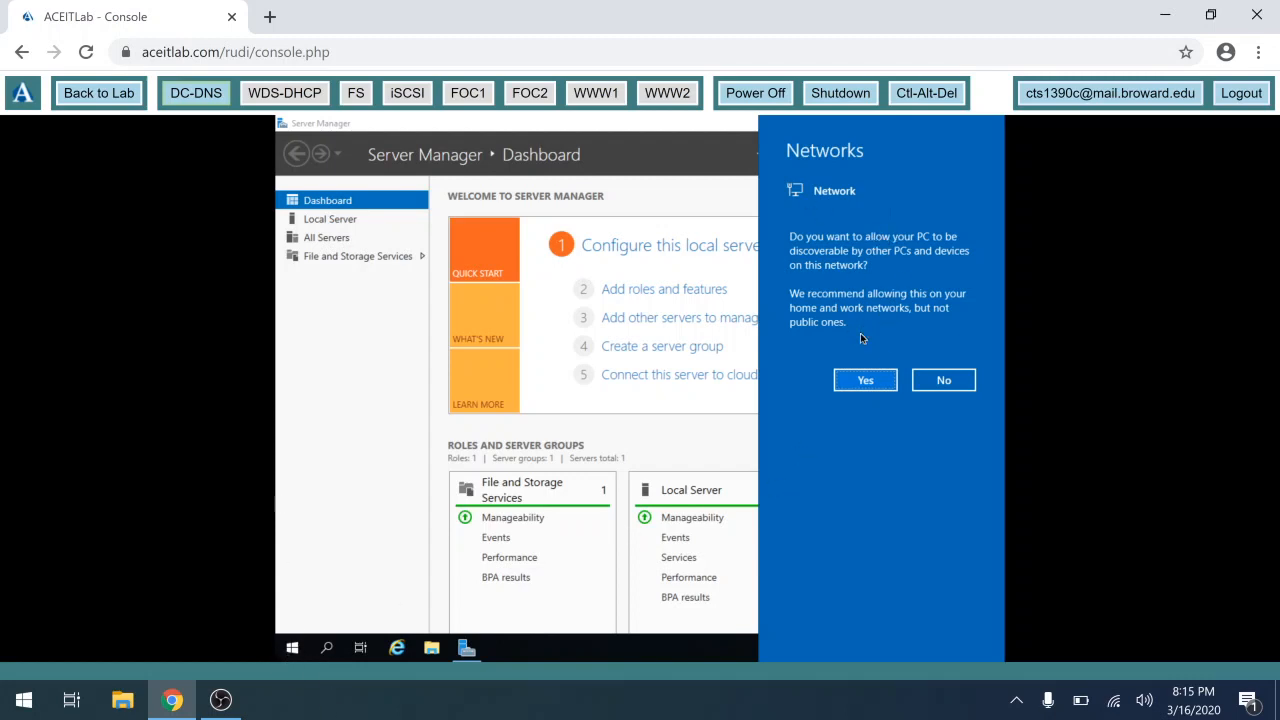
click(863, 387)
Sign out of the current Windows session on the DC-DNS server
right_click(295, 650)
mouse_move(378, 603)
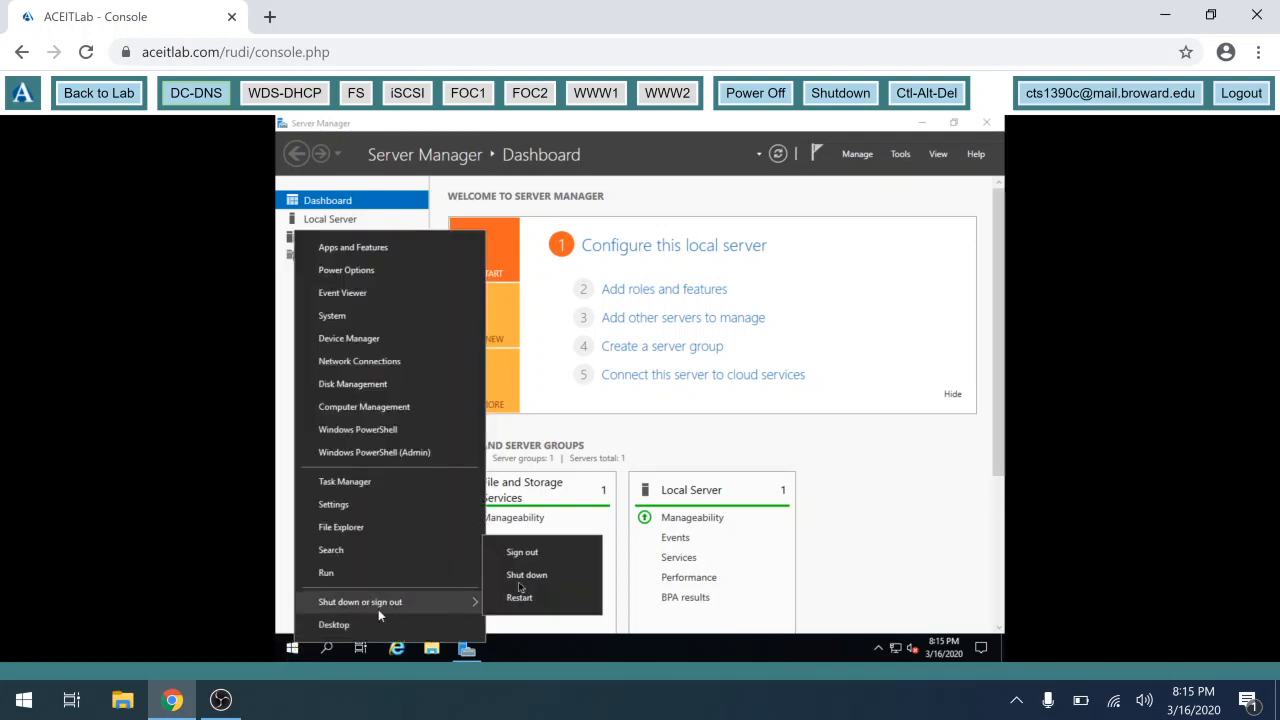
click(540, 548)
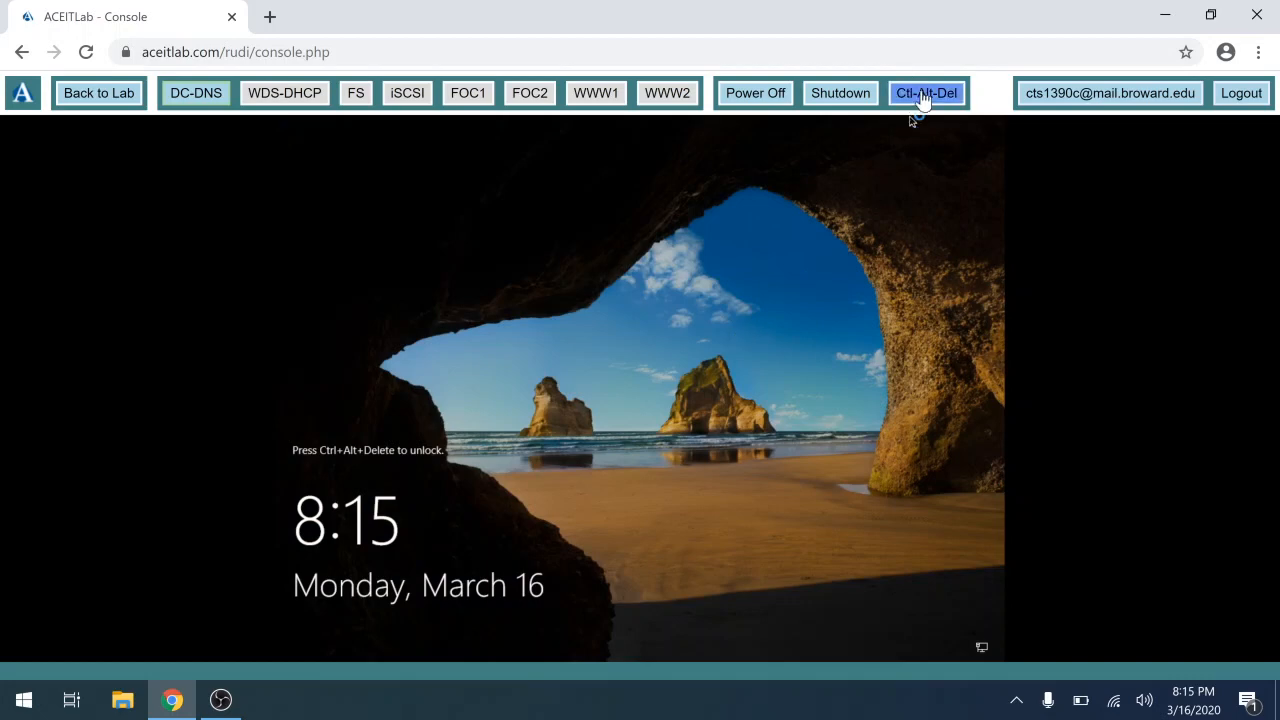
Unlock the DC-DNS server and sign in as Administrator with the account password
click(922, 100)
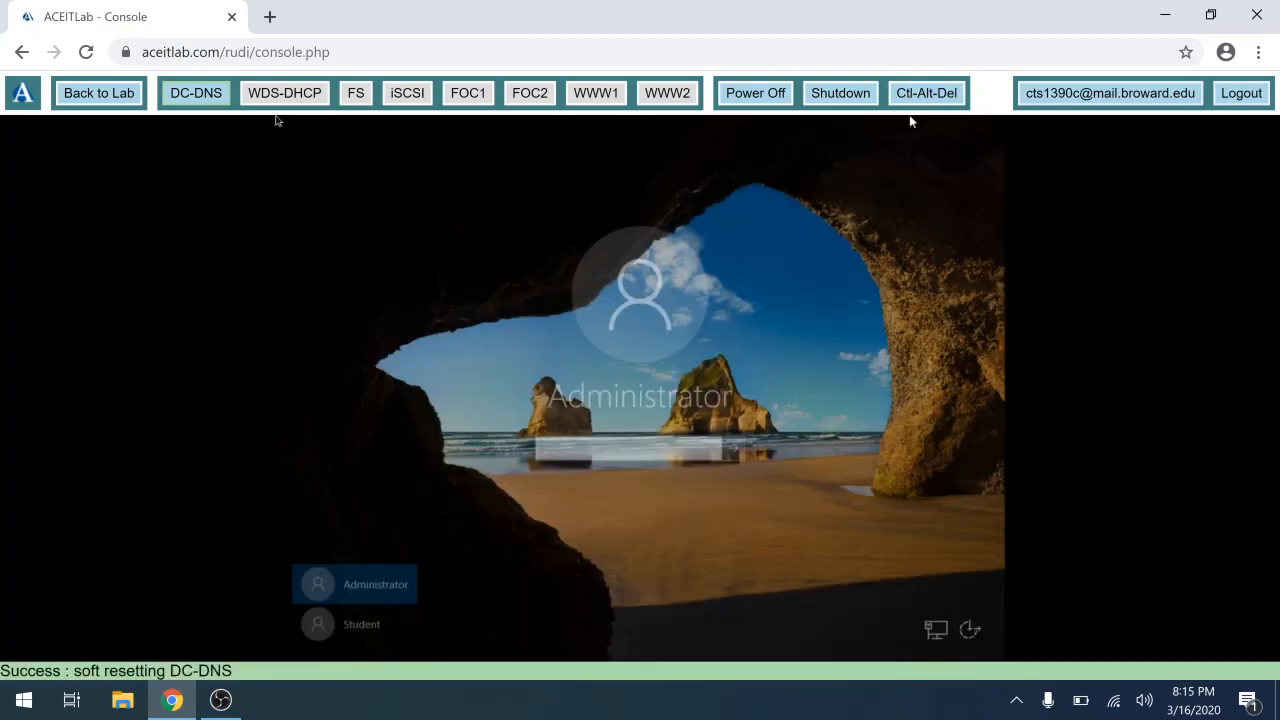
click(594, 447)
text(P)
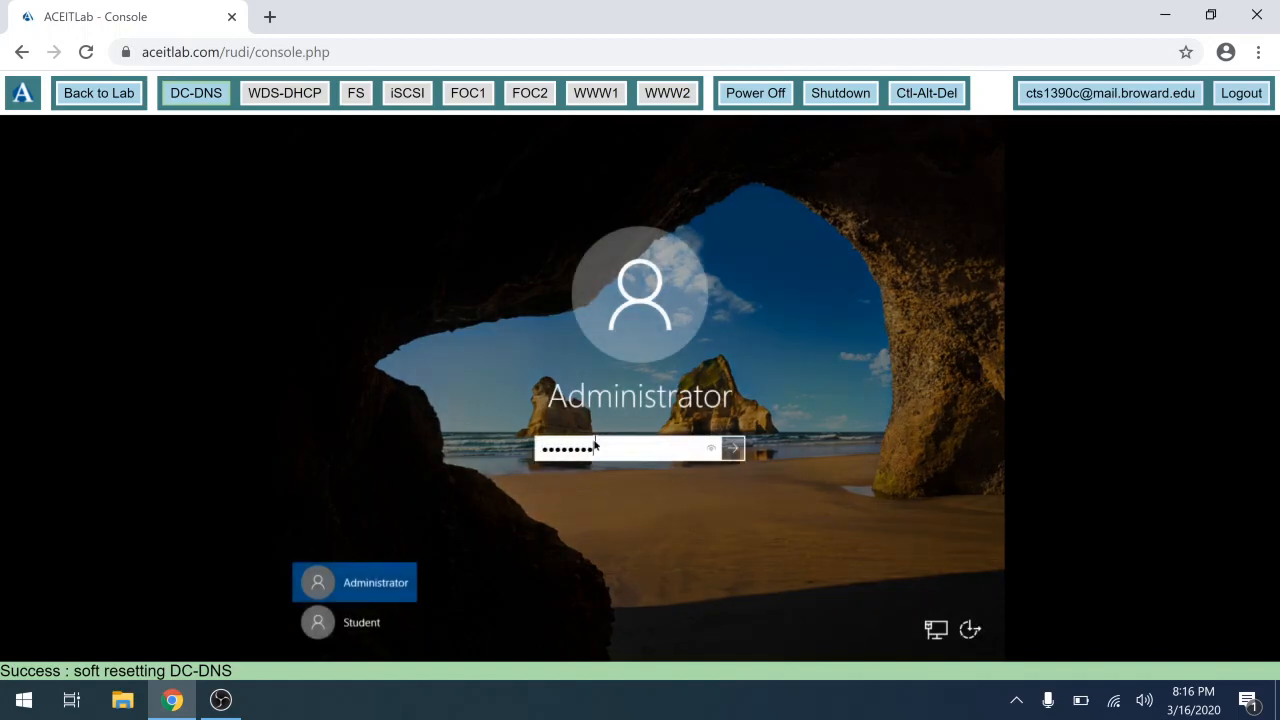
click(714, 455)
click(734, 450)
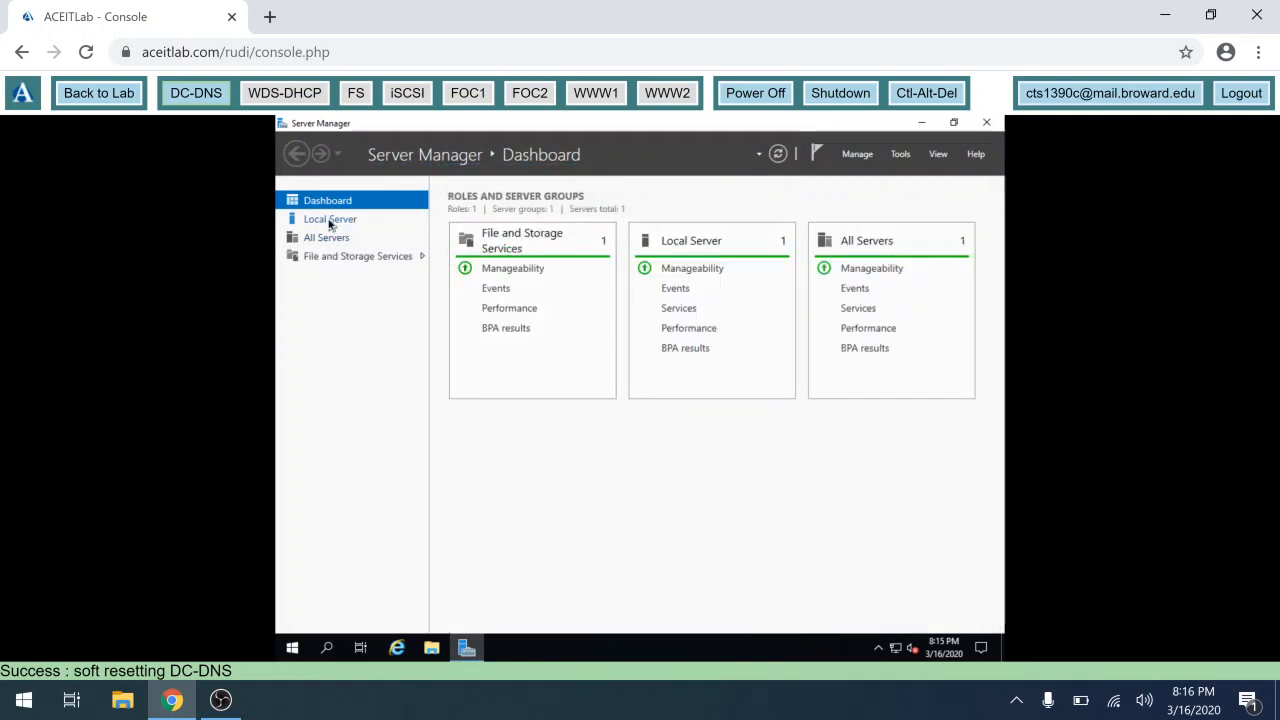
Open the Internet Protocol Version 4 properties of the local server's Ethernet adapter
click(330, 221)
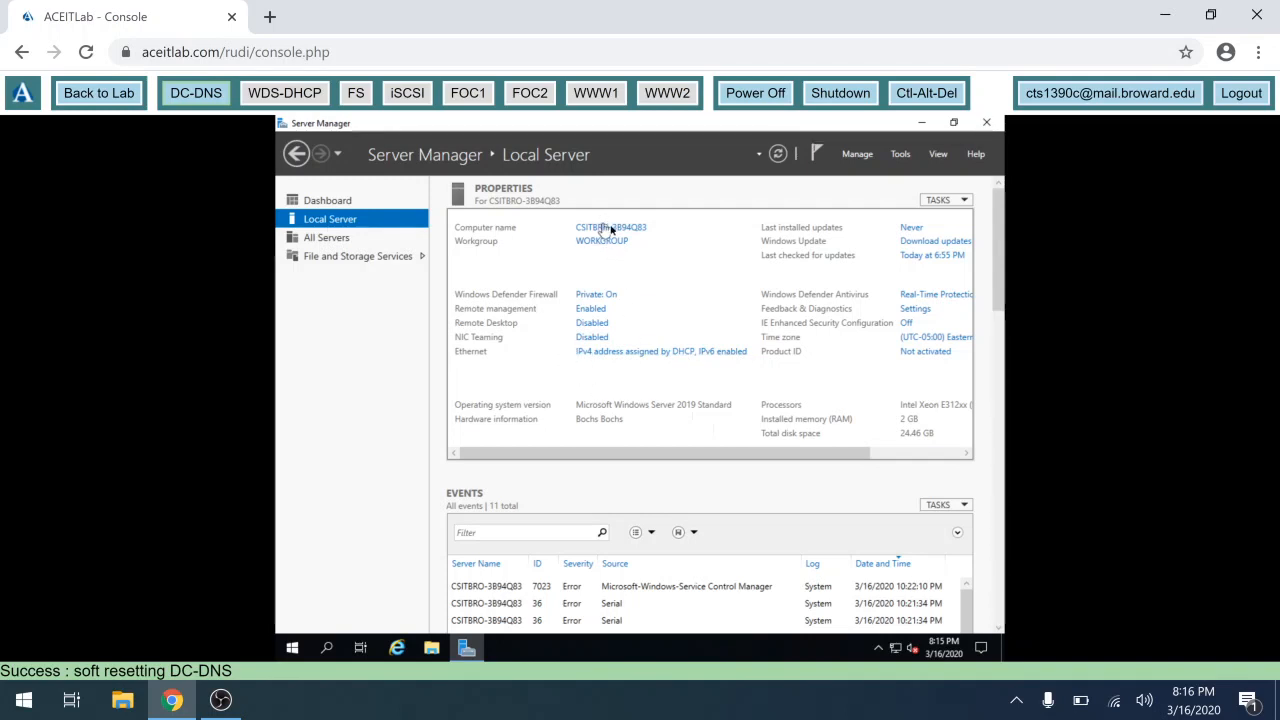
click(645, 358)
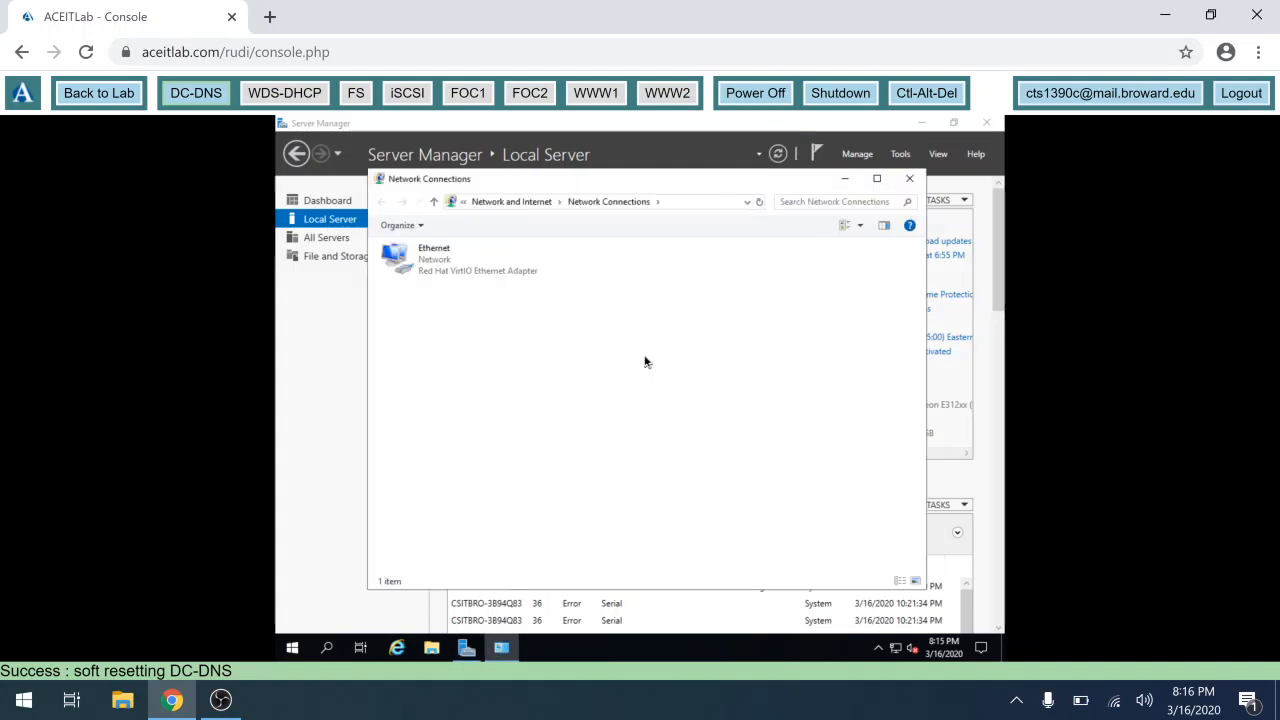
click(462, 271)
double_click(462, 271)
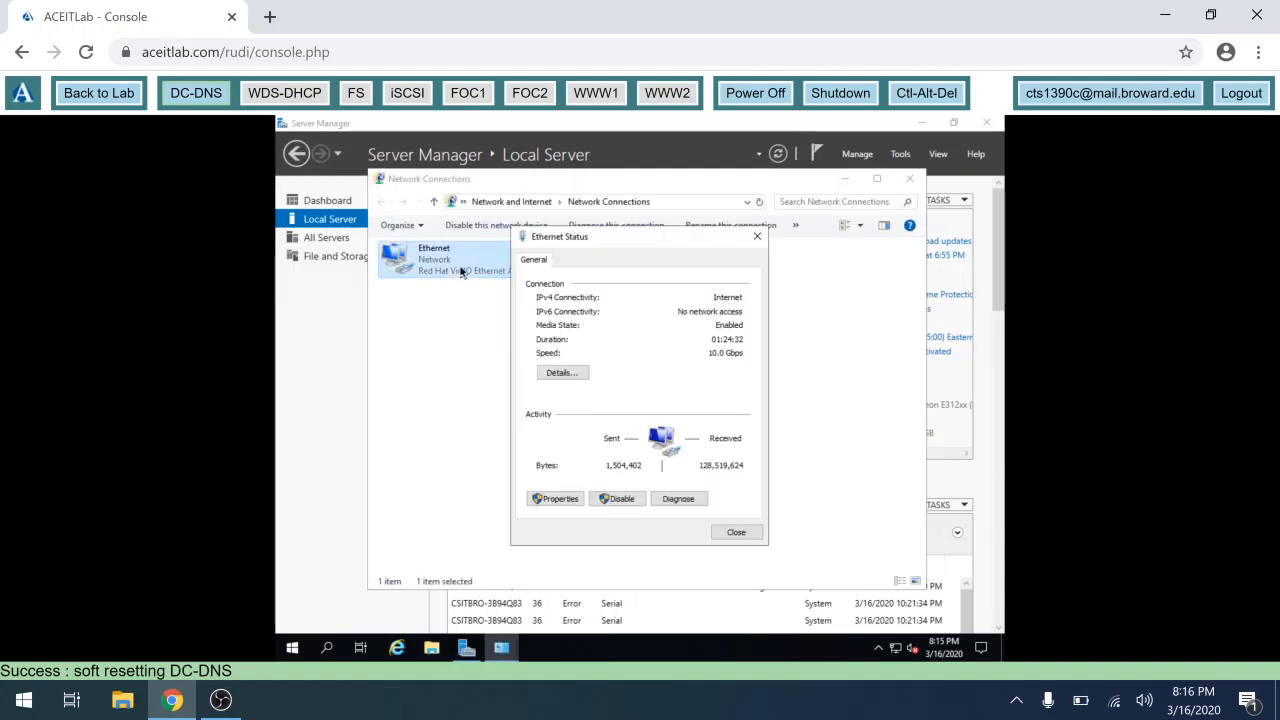
click(560, 498)
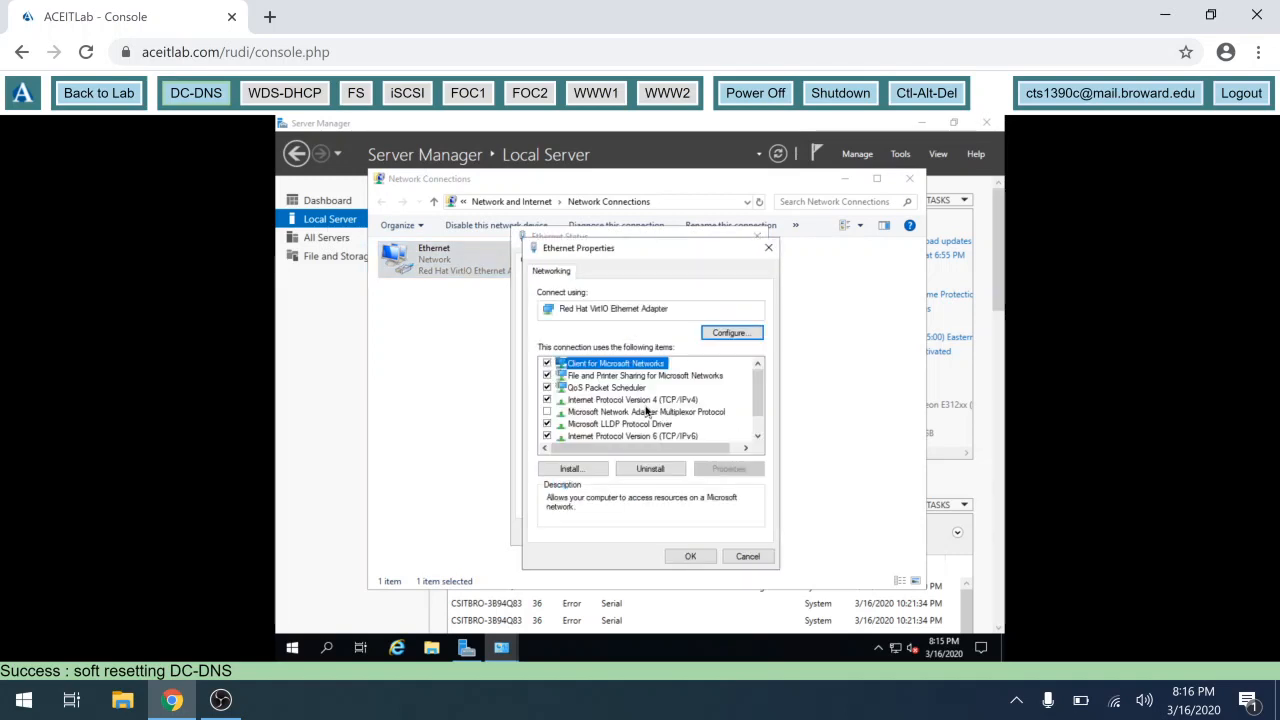
double_click(646, 400)
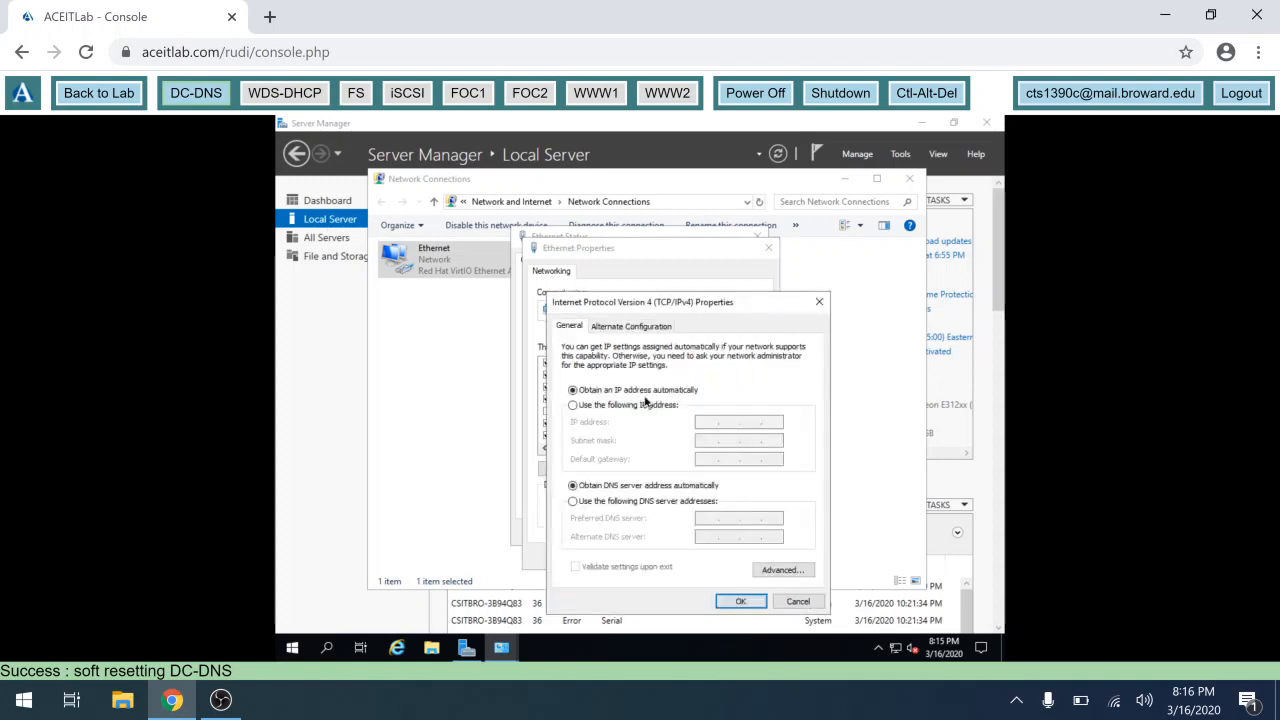
Assign the adapter static IP address 10.0.0.2, subnet mask 225.255.255.0 and default gateway 10.0.0.1
click(628, 406)
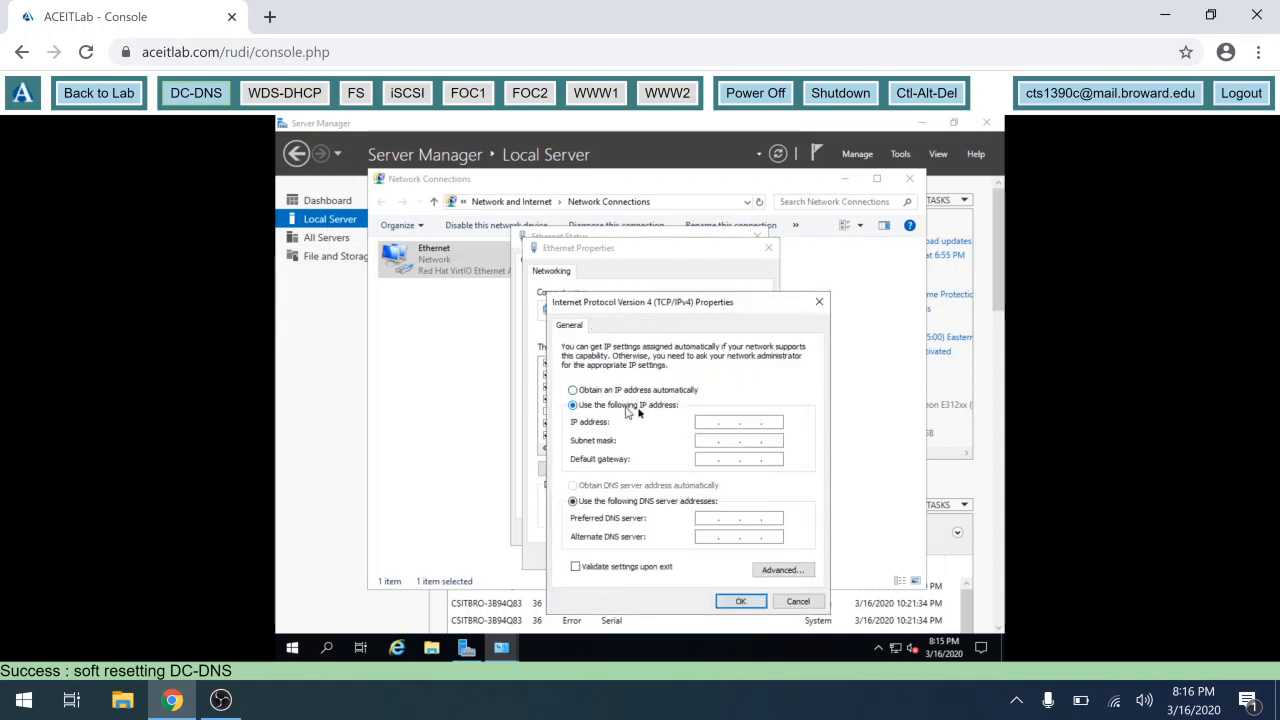
click(708, 425)
text(10.0.0.2)
key(Tab)
text(225 . 255 . 255 . 0)
Set the preferred DNS server to 10.13.2.5 and the alternate to 10.13.2.7, and submit the IPv4 settings
click(703, 520)
text(10 )
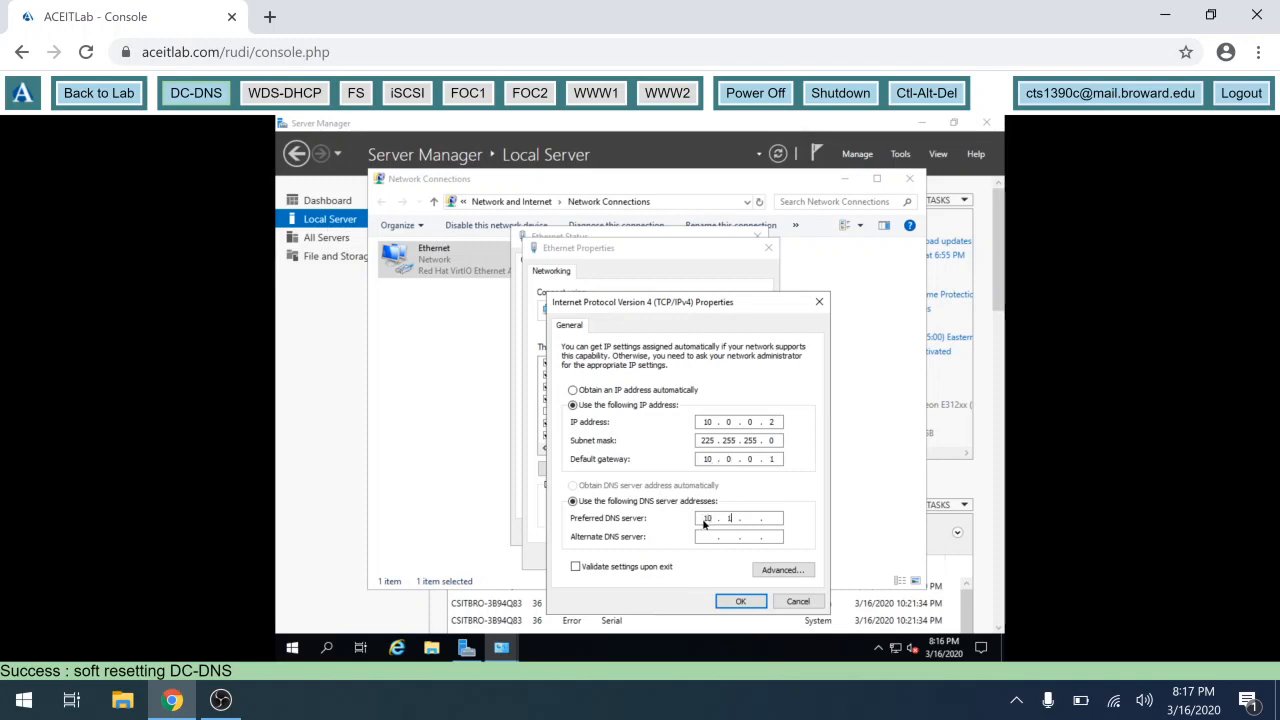
text(. 13)
click(710, 536)
text(10 . 13 . 2 .)
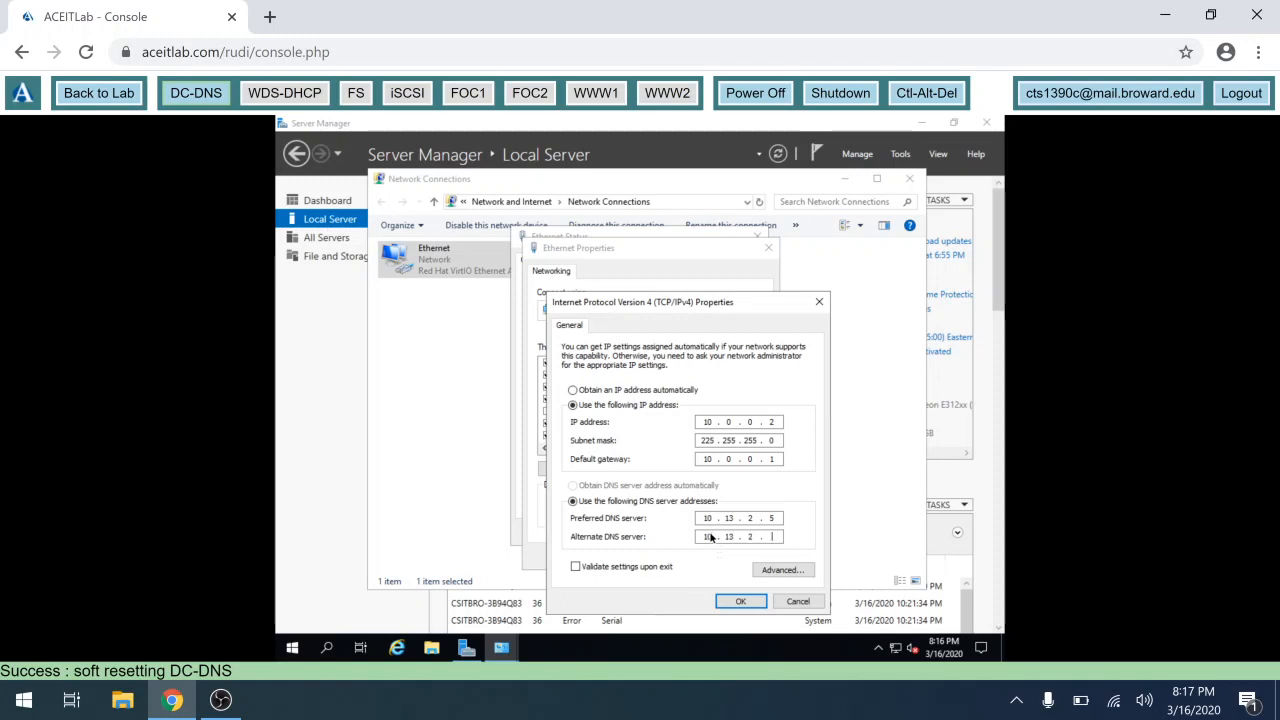
text( 7)
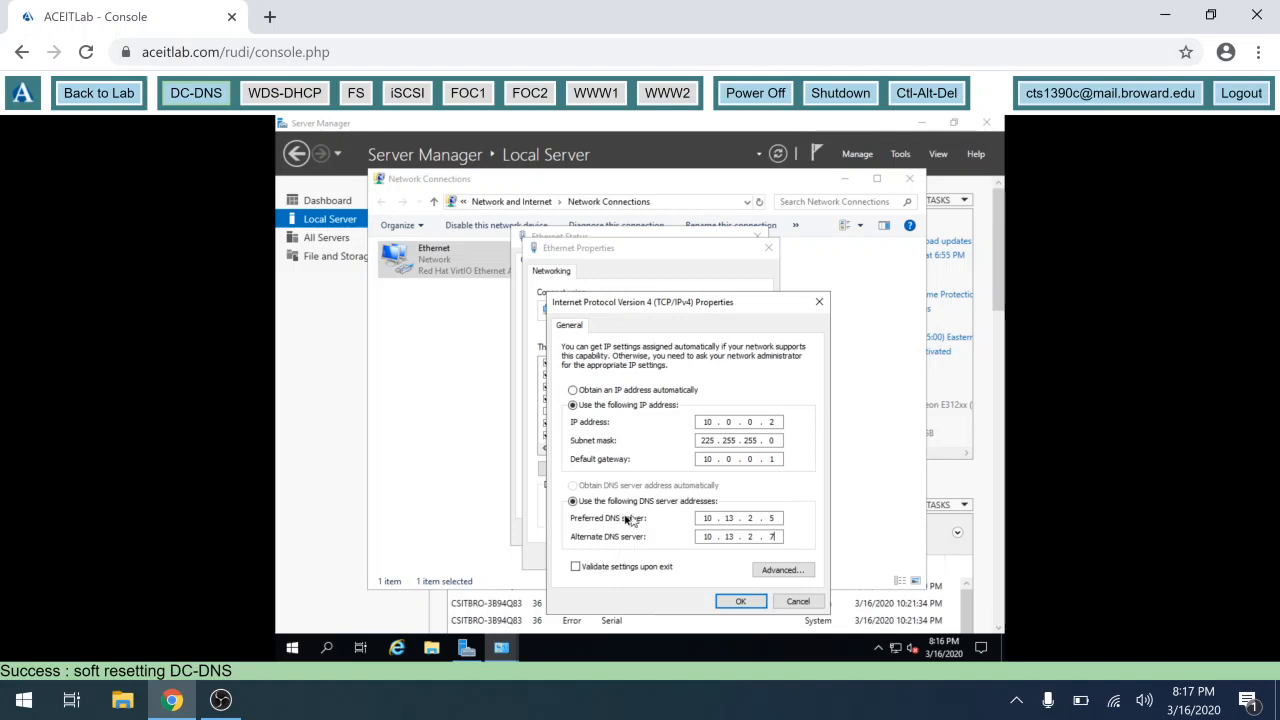
click(752, 602)
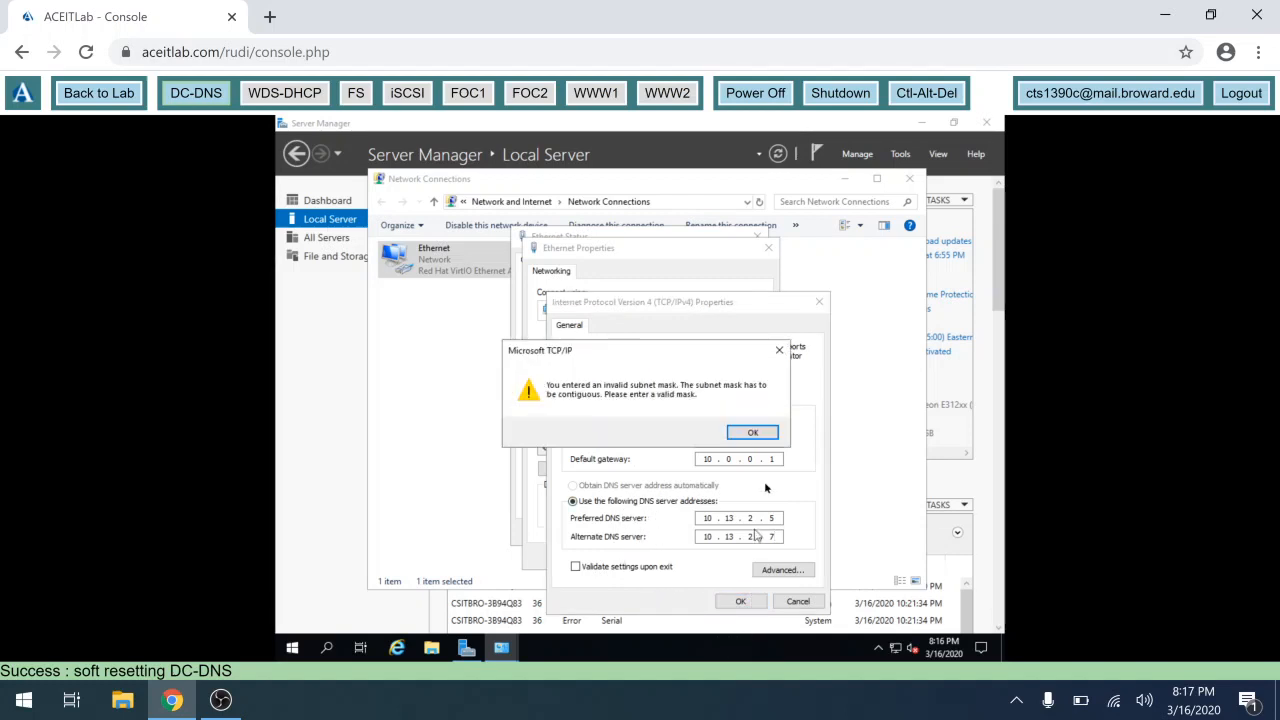
Correct the subnet mask to 255.255.255.0, apply the IPv4 settings and close the network connection windows
click(758, 433)
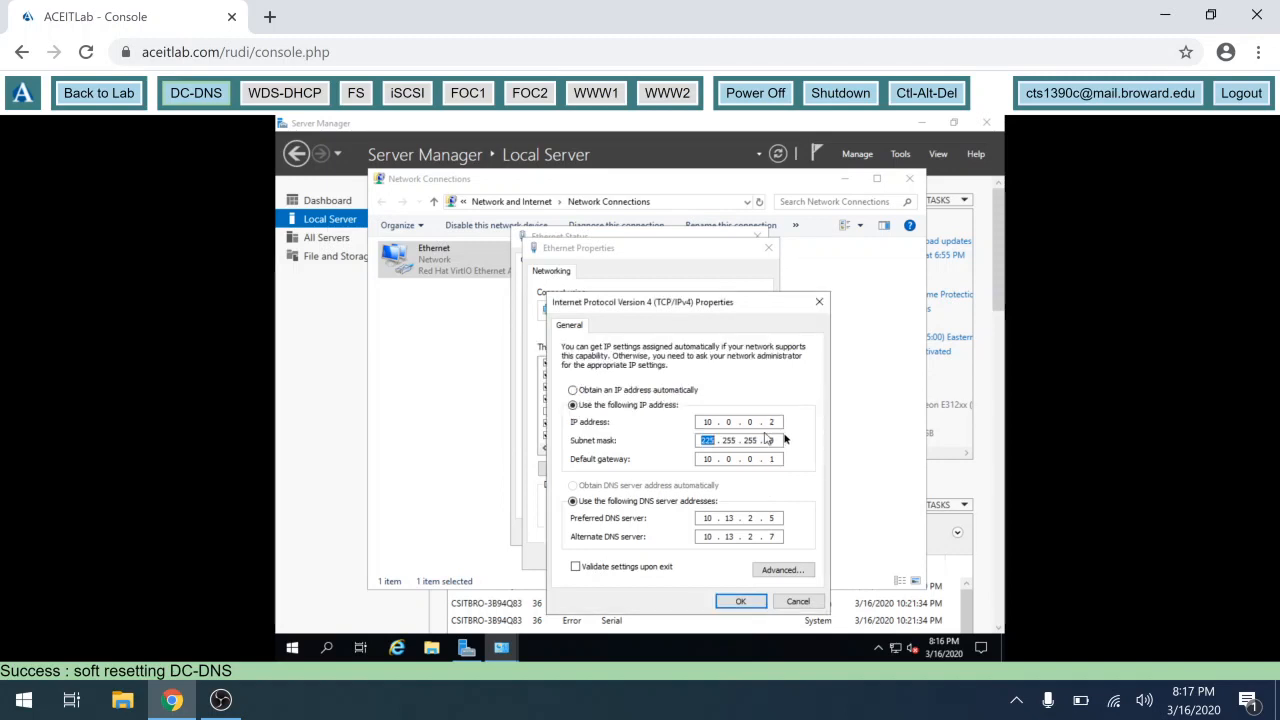
click(711, 446)
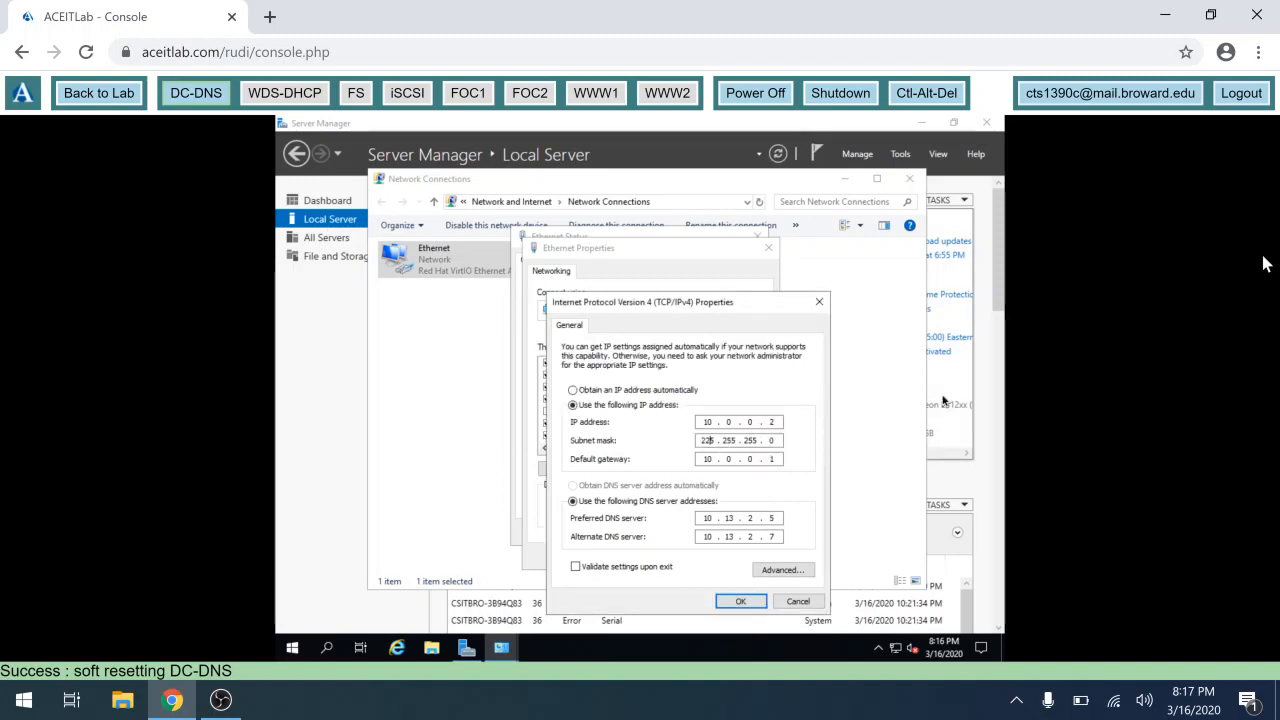
text(5)
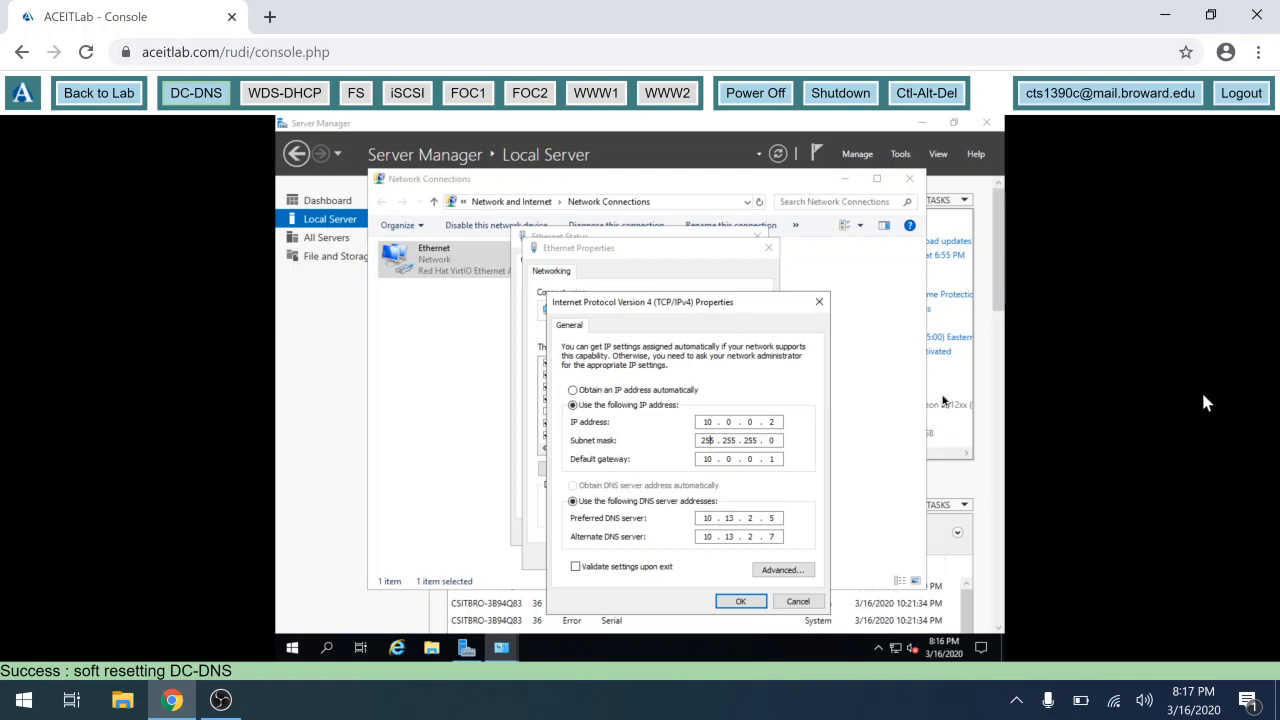
click(731, 603)
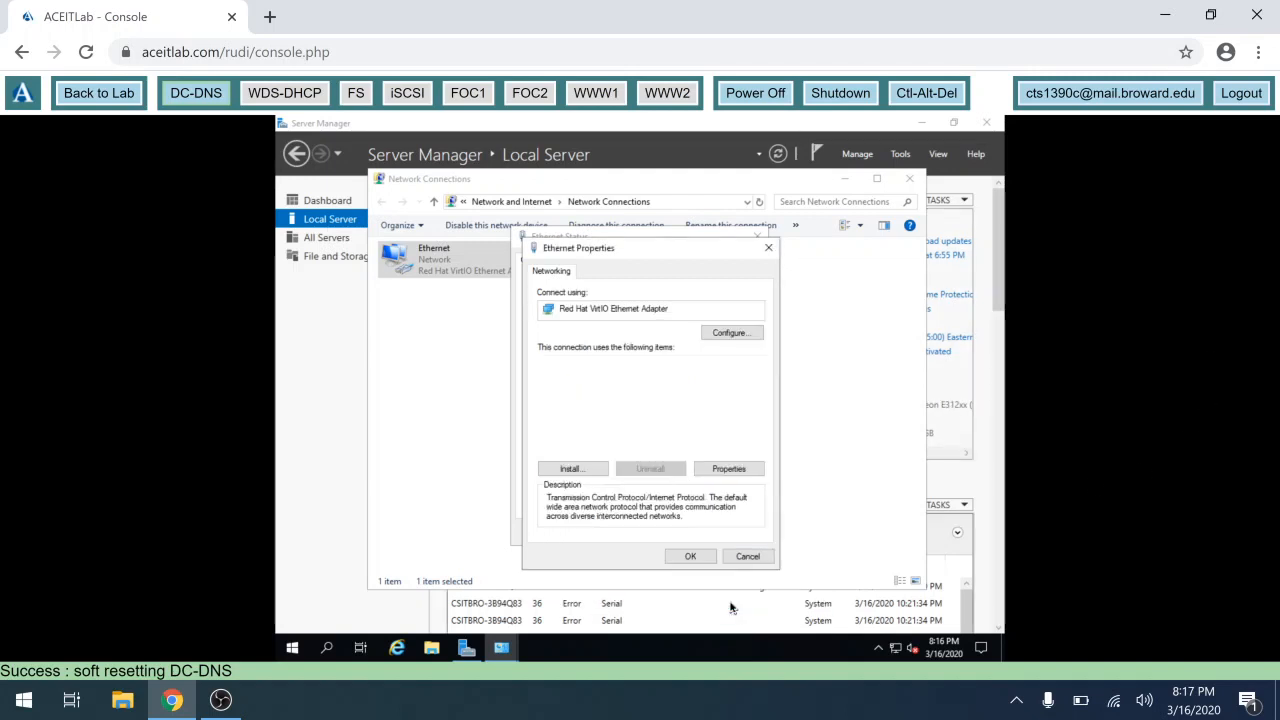
click(691, 556)
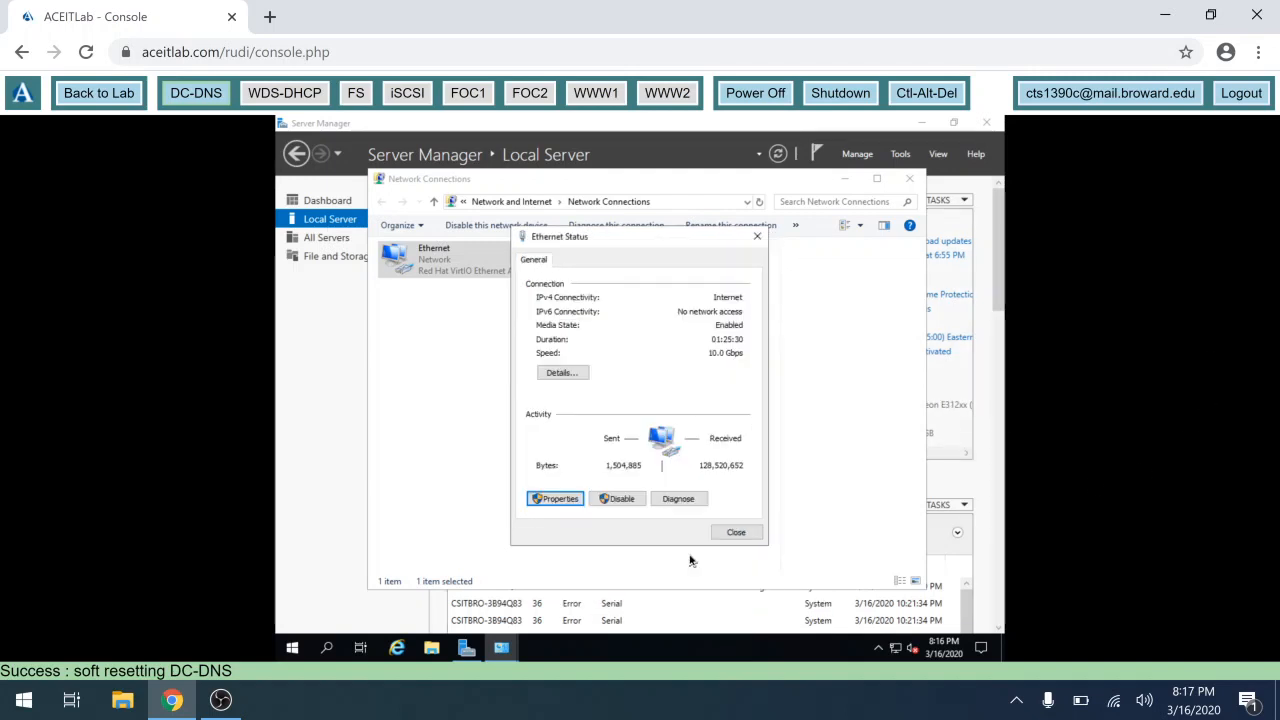
click(748, 531)
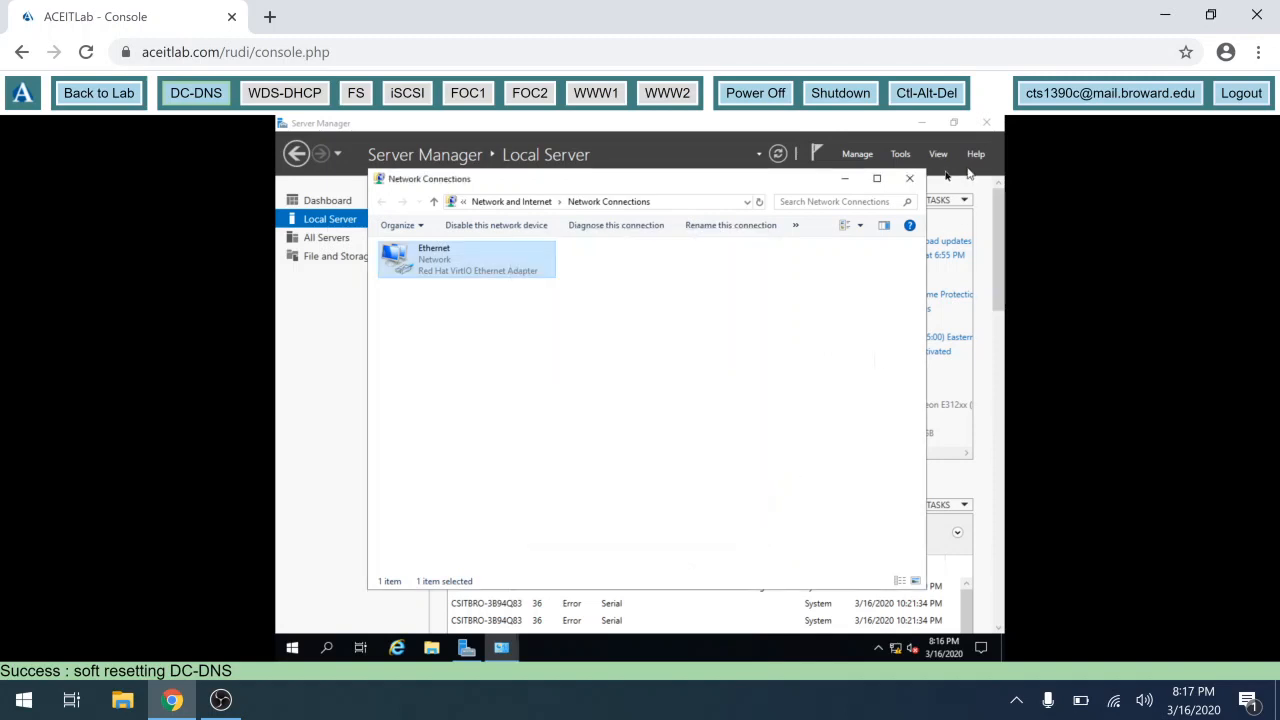
click(909, 178)
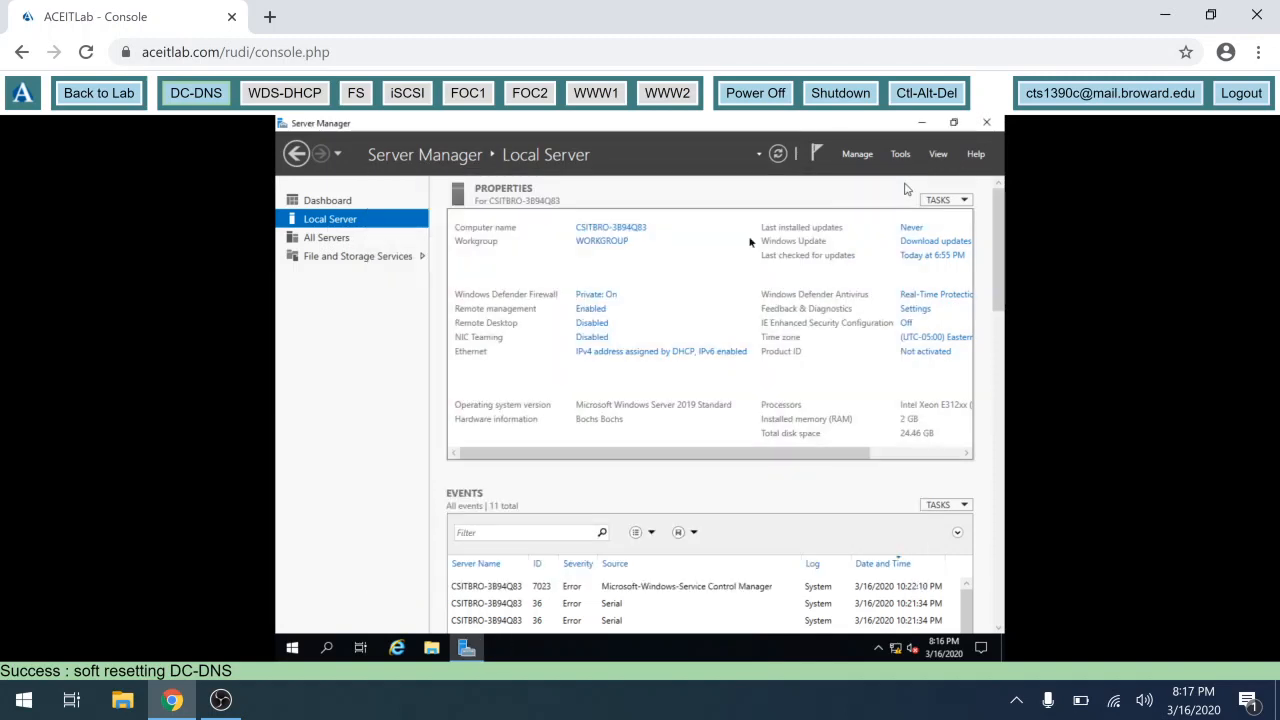
Change the computer name to dc-dns, keeping it a member of WORKGROUP
click(599, 234)
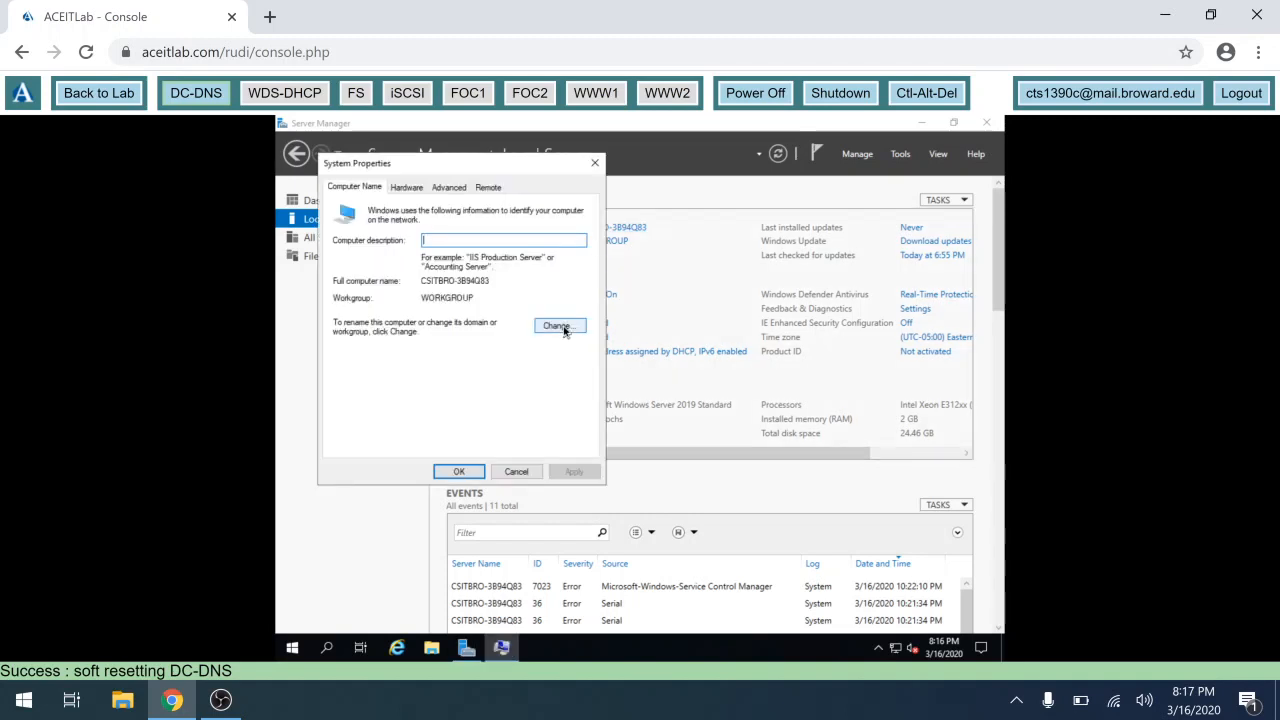
click(560, 327)
text(d)
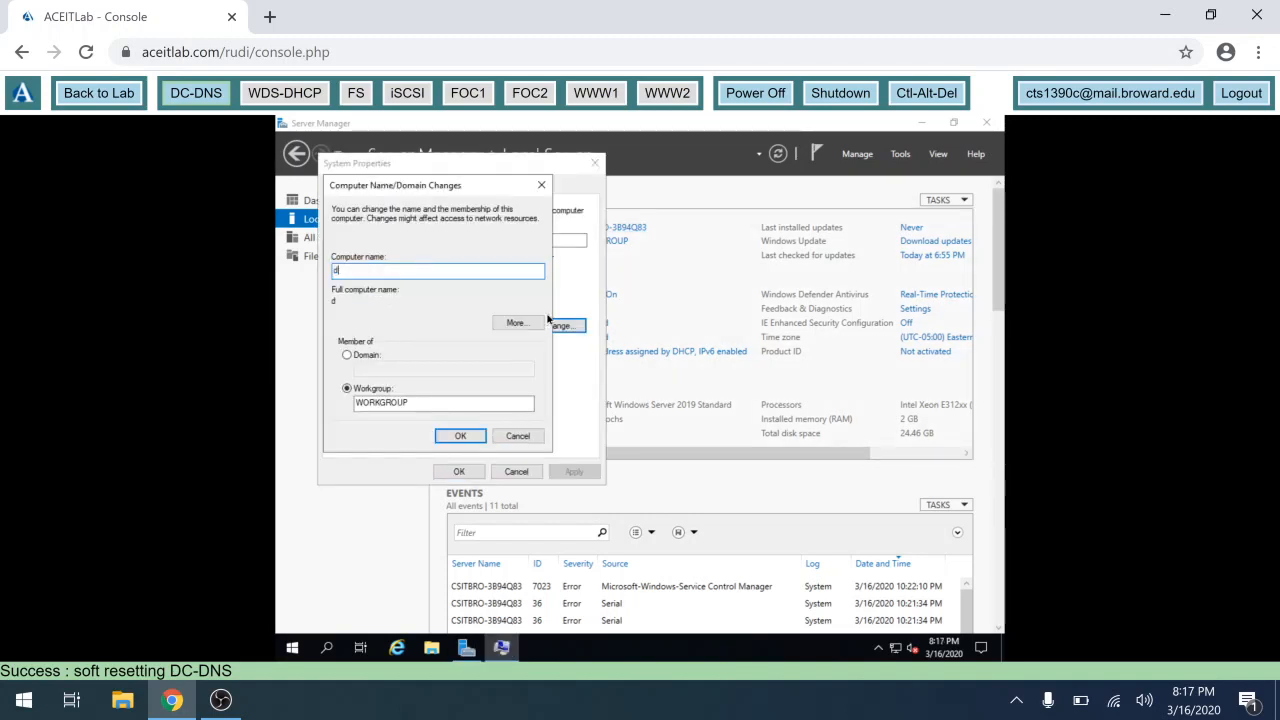
text(c-)
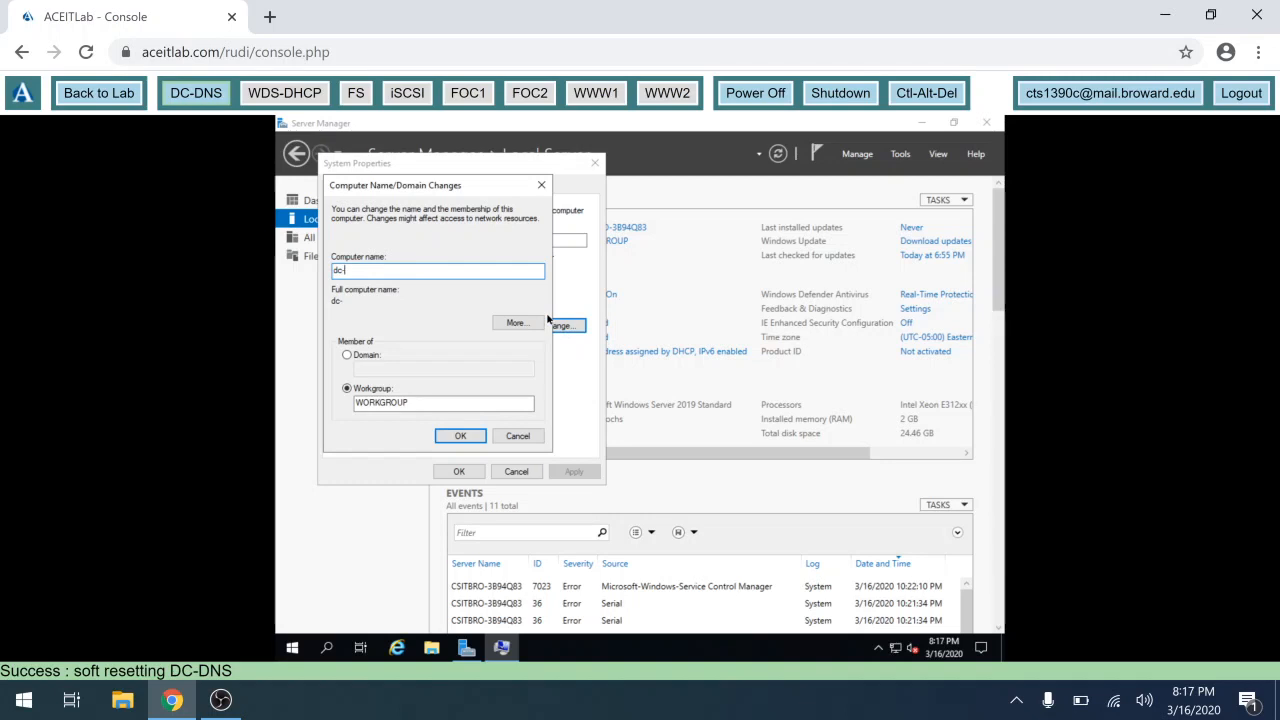
text(dns)
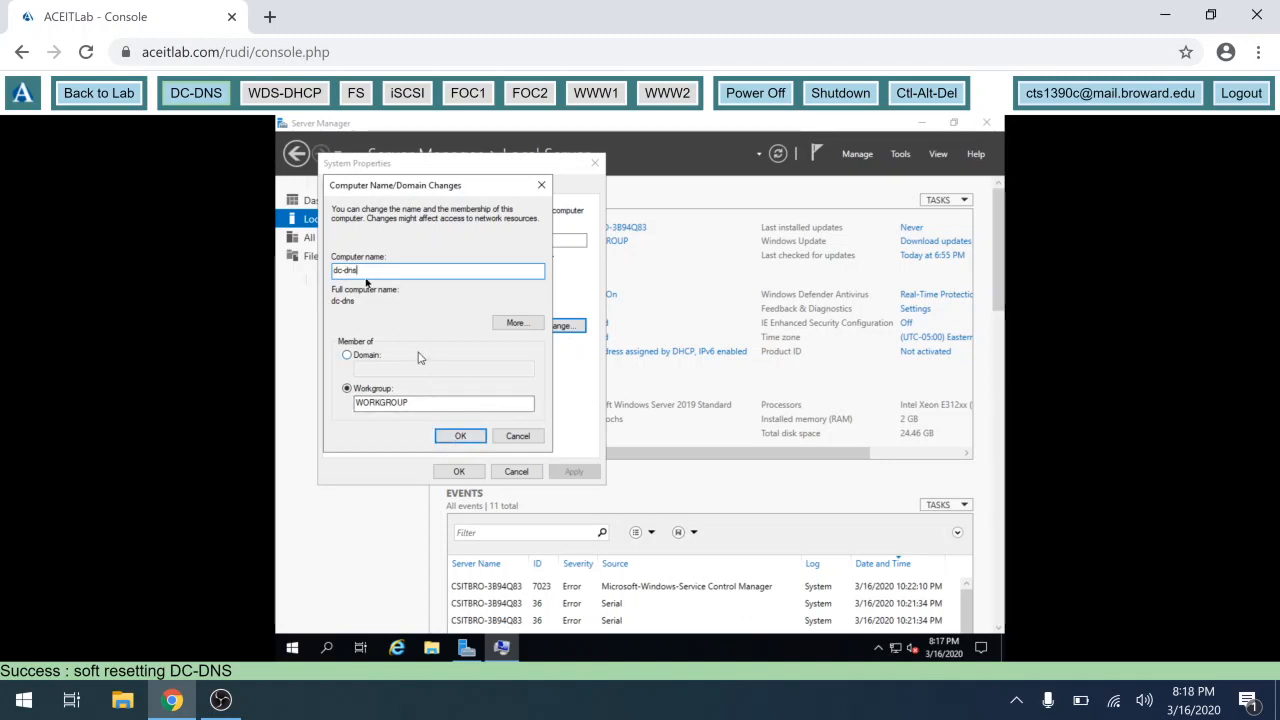
click(438, 436)
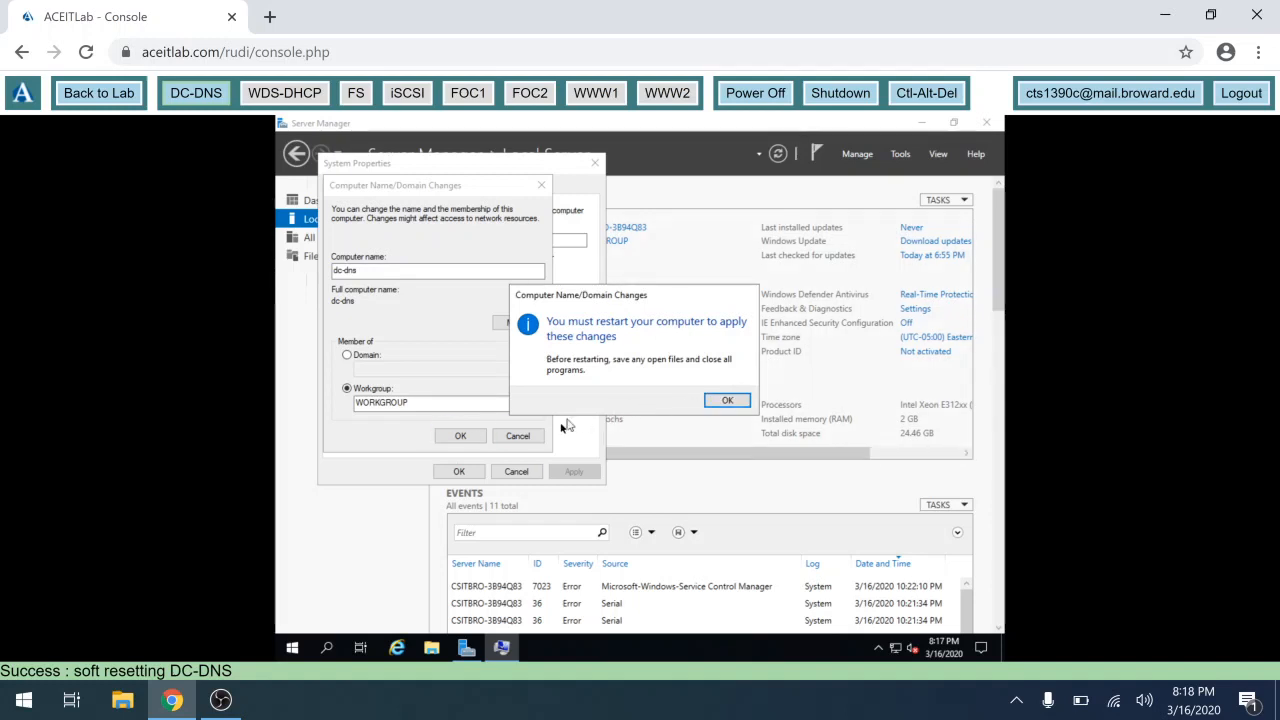
click(727, 400)
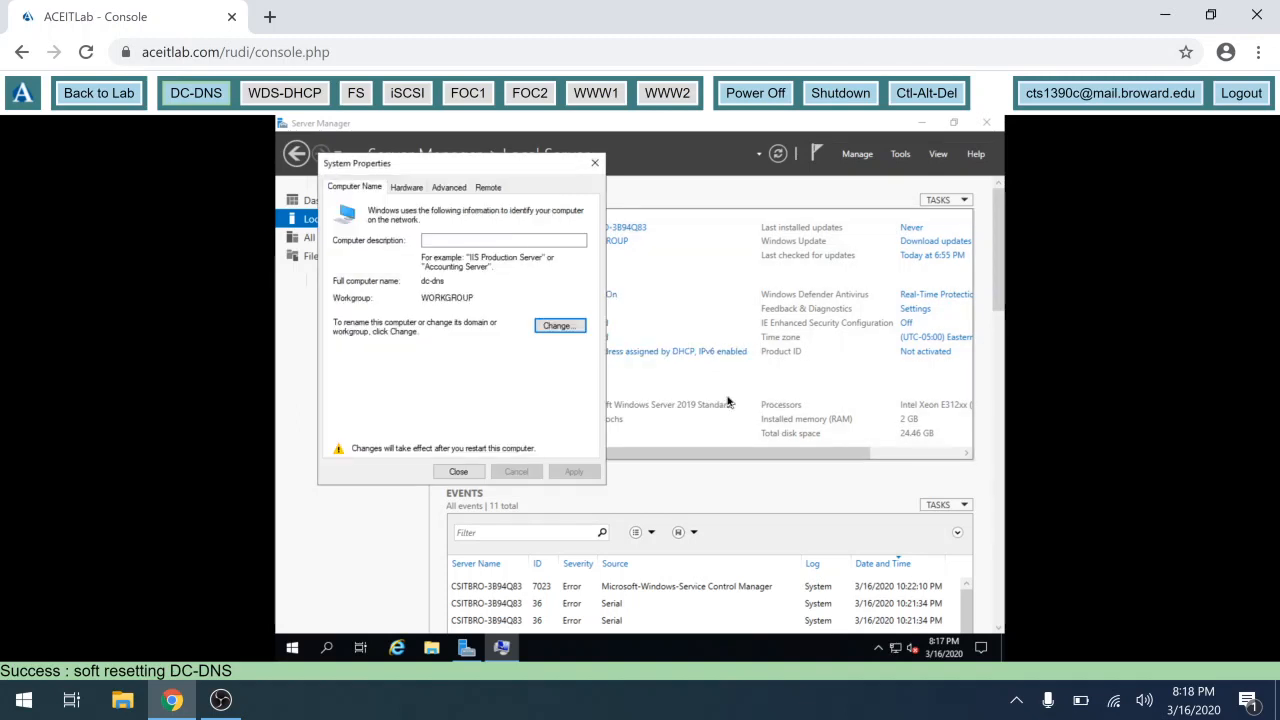
Restart the server immediately to apply the new name and bring up the Administrator sign-in screen
click(457, 472)
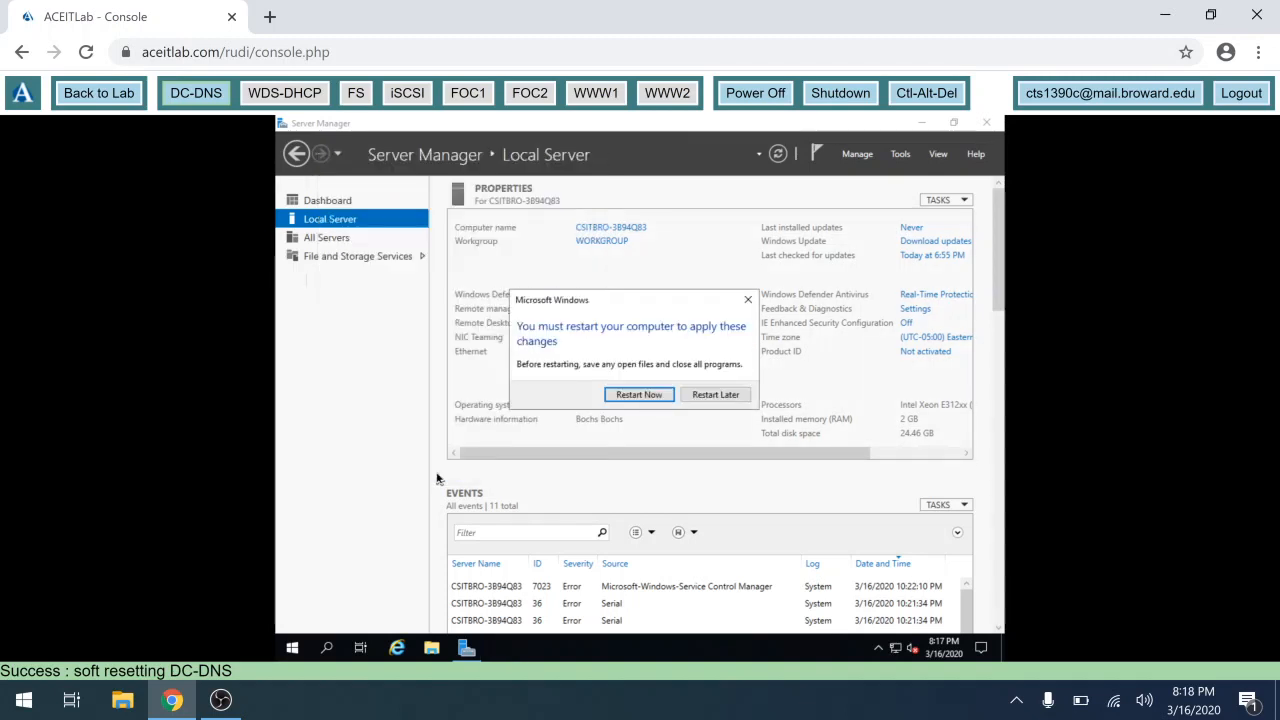
click(638, 395)
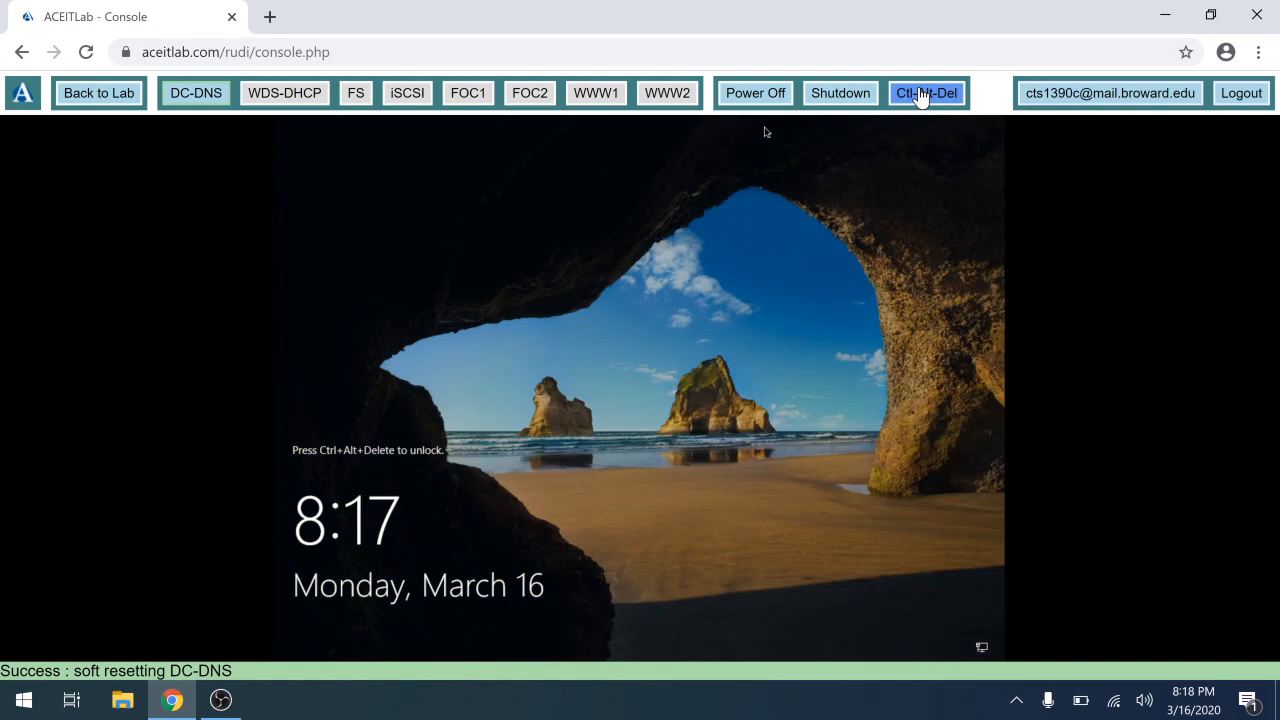
click(920, 95)
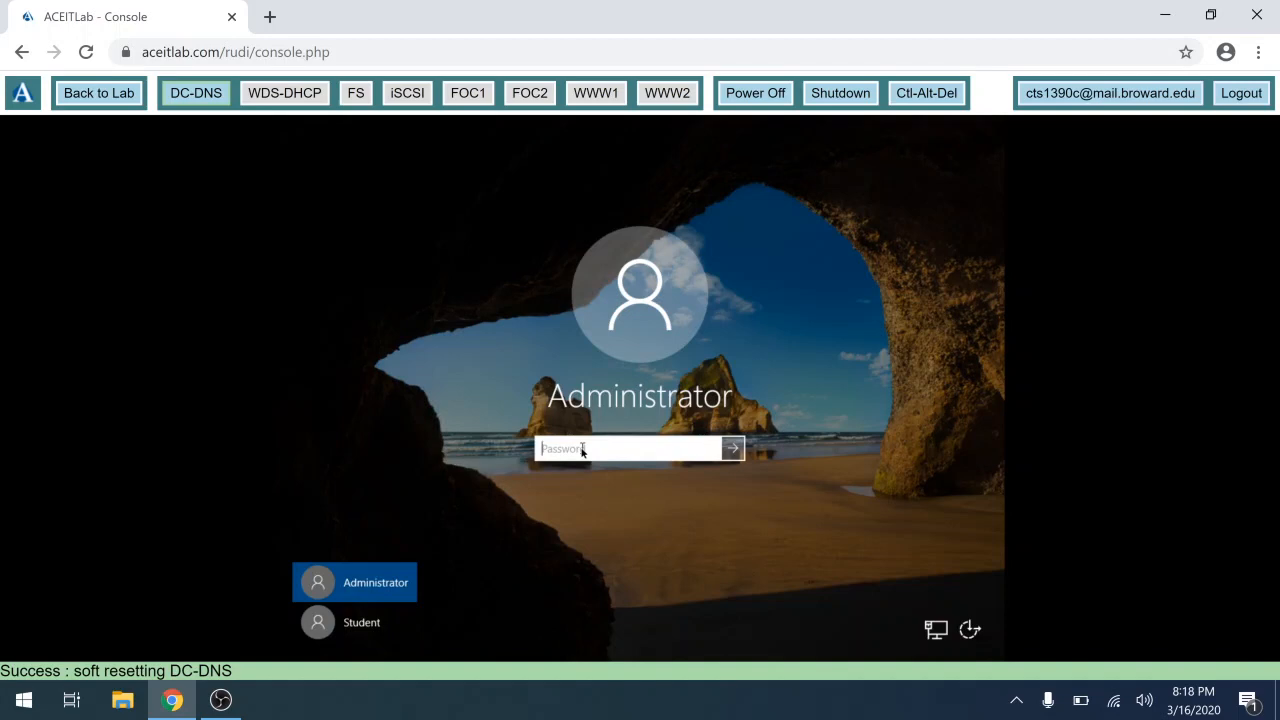
Sign in to the server as Administrator with the account password
text(P)
click(733, 448)
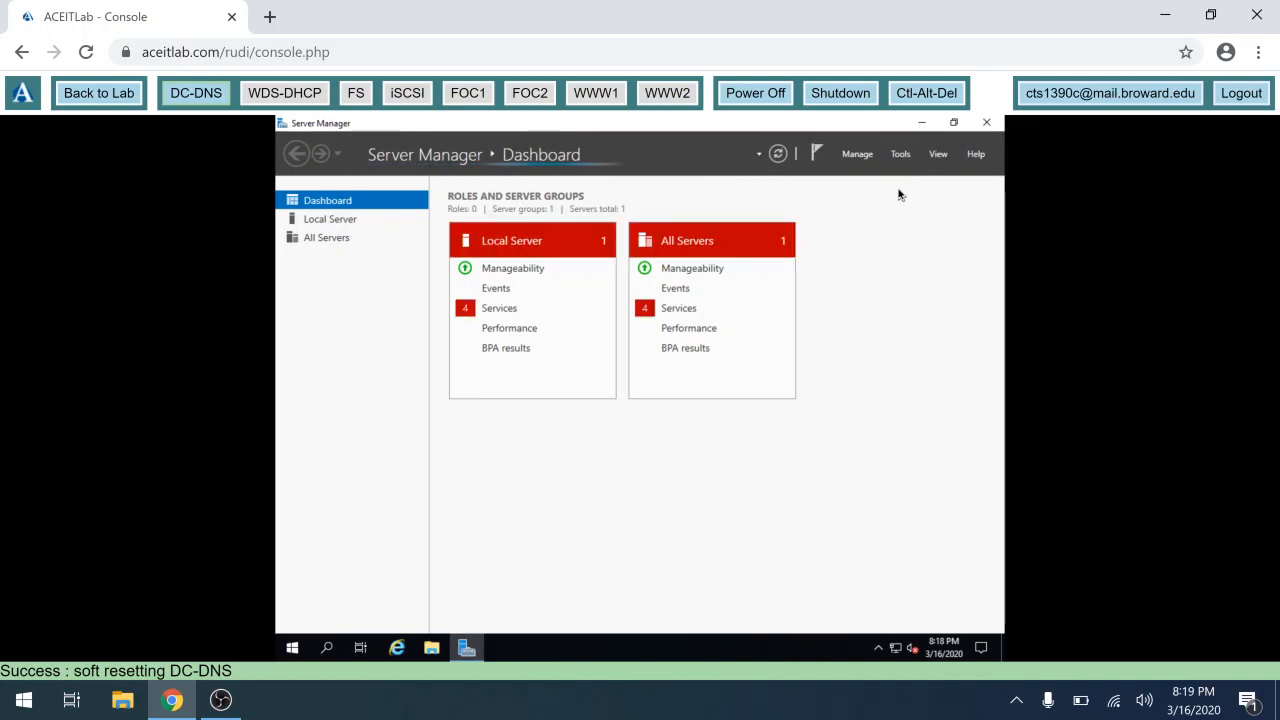
Start a role-based installation on the dc-dns server and select Active Directory Domain Services with its required features and management tools
click(856, 155)
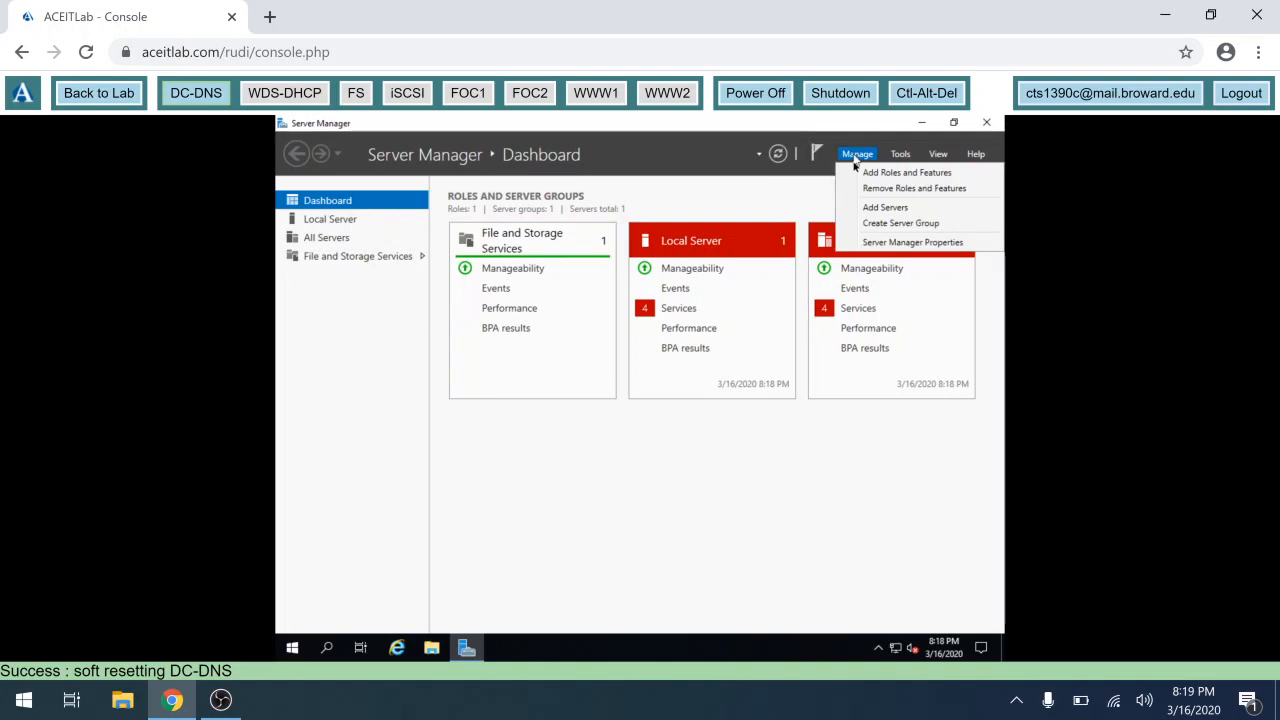
click(868, 175)
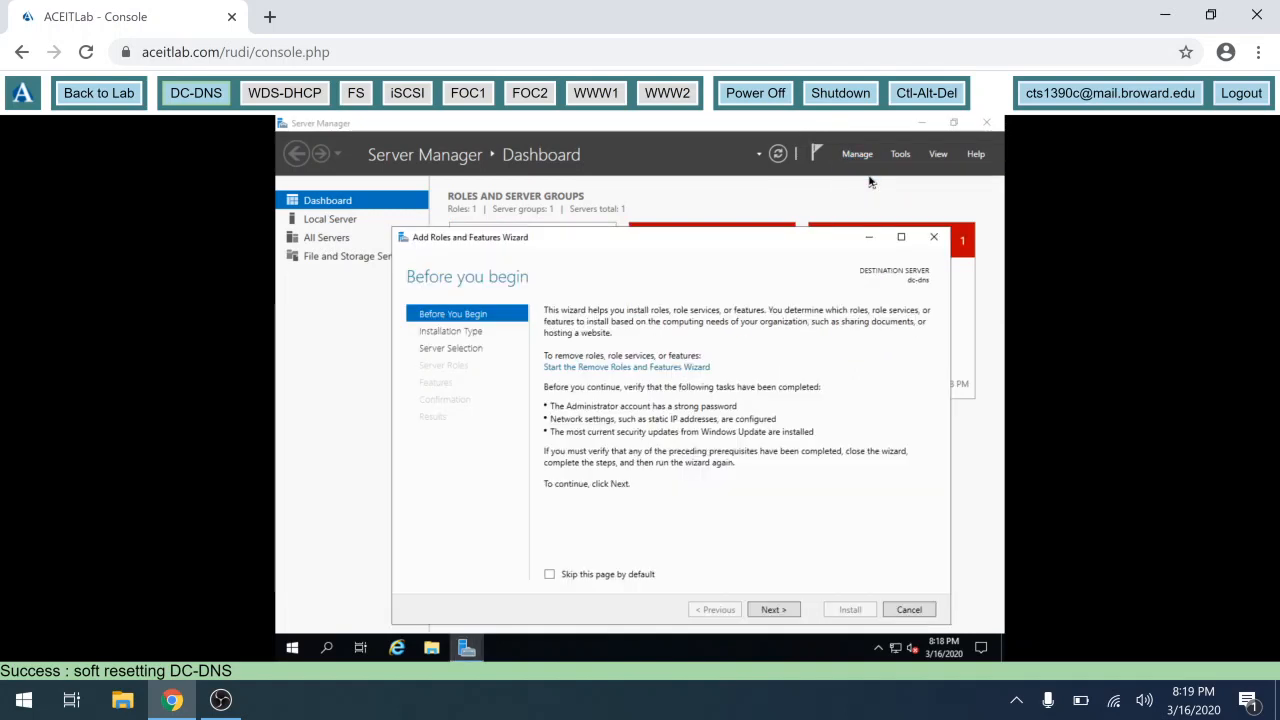
click(773, 610)
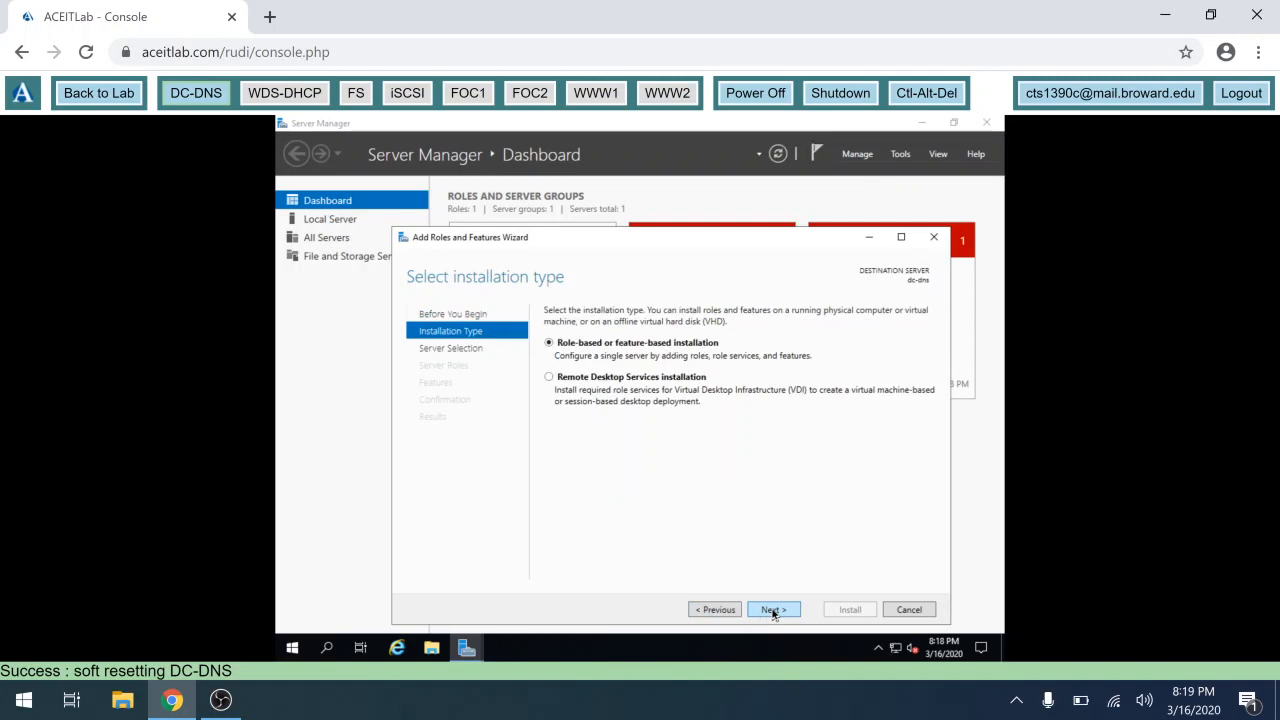
click(773, 610)
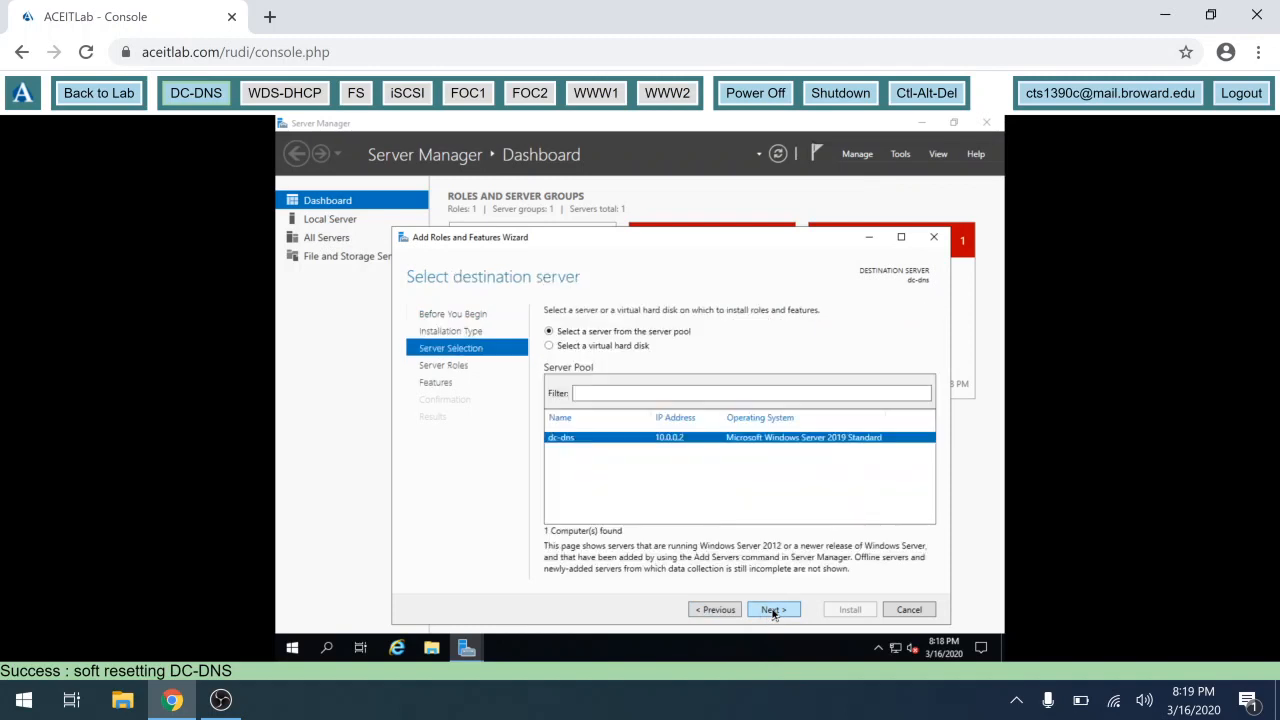
click(773, 610)
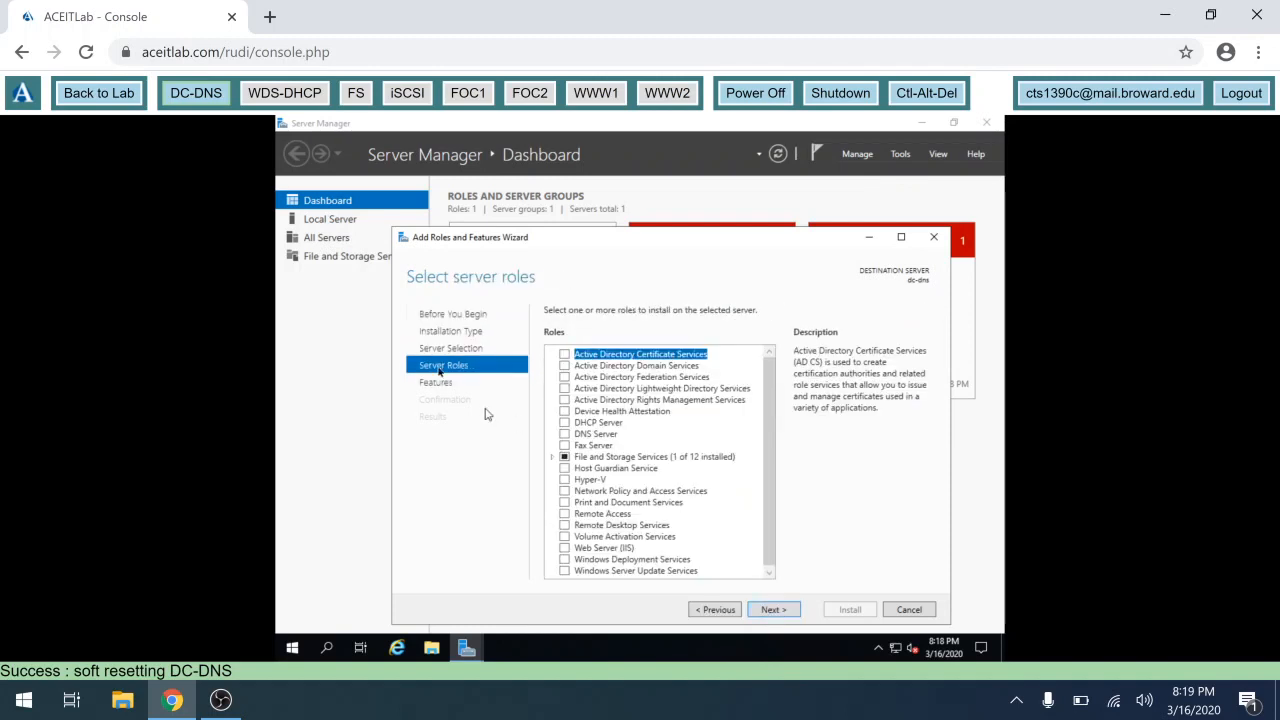
click(564, 366)
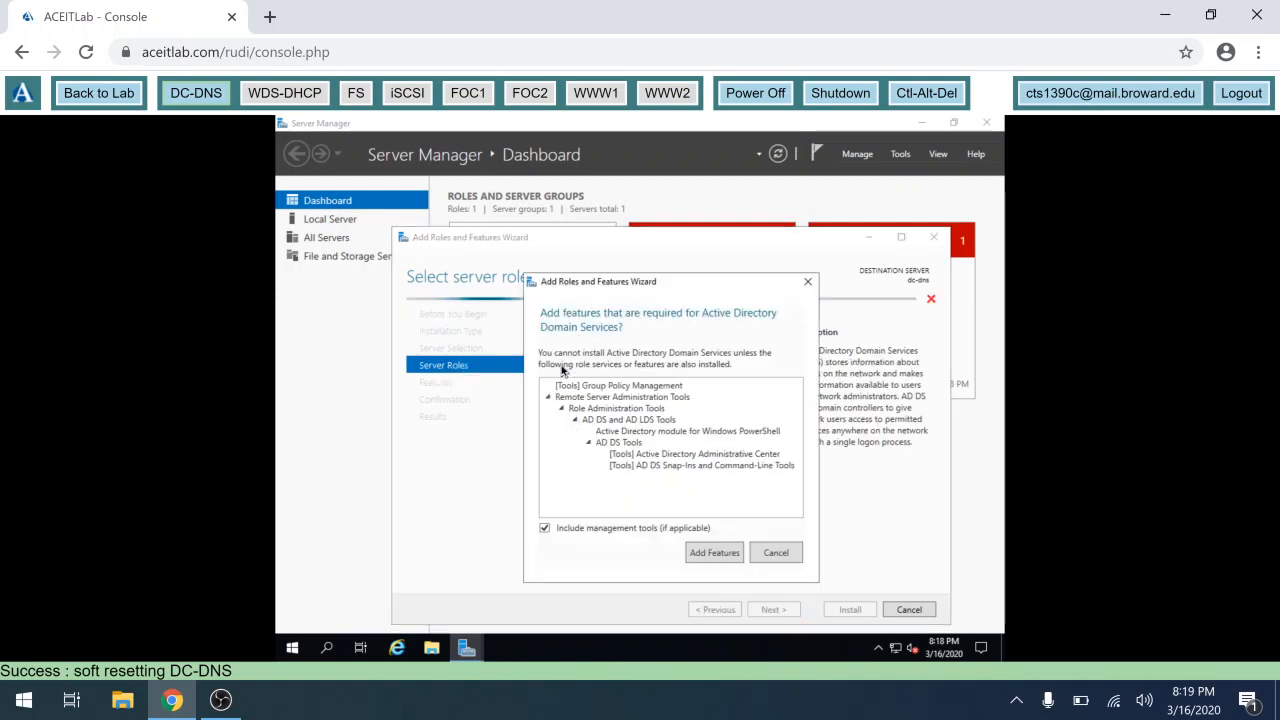
click(698, 561)
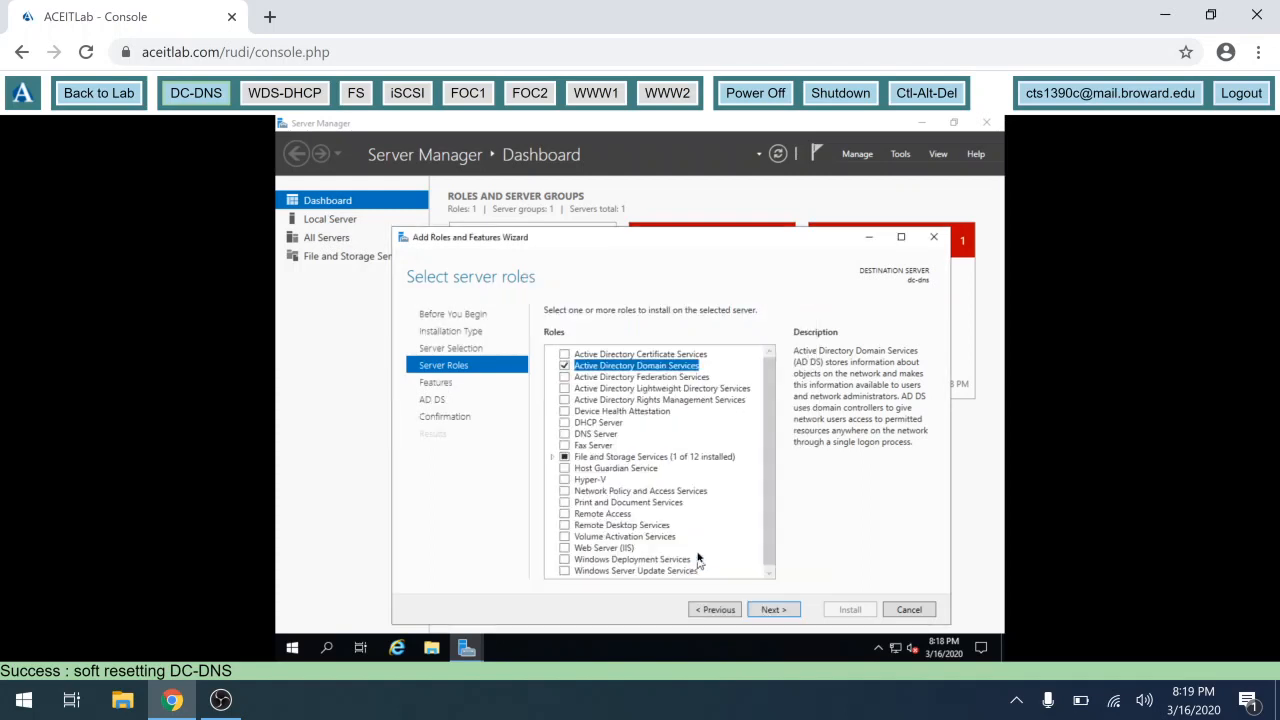
click(769, 611)
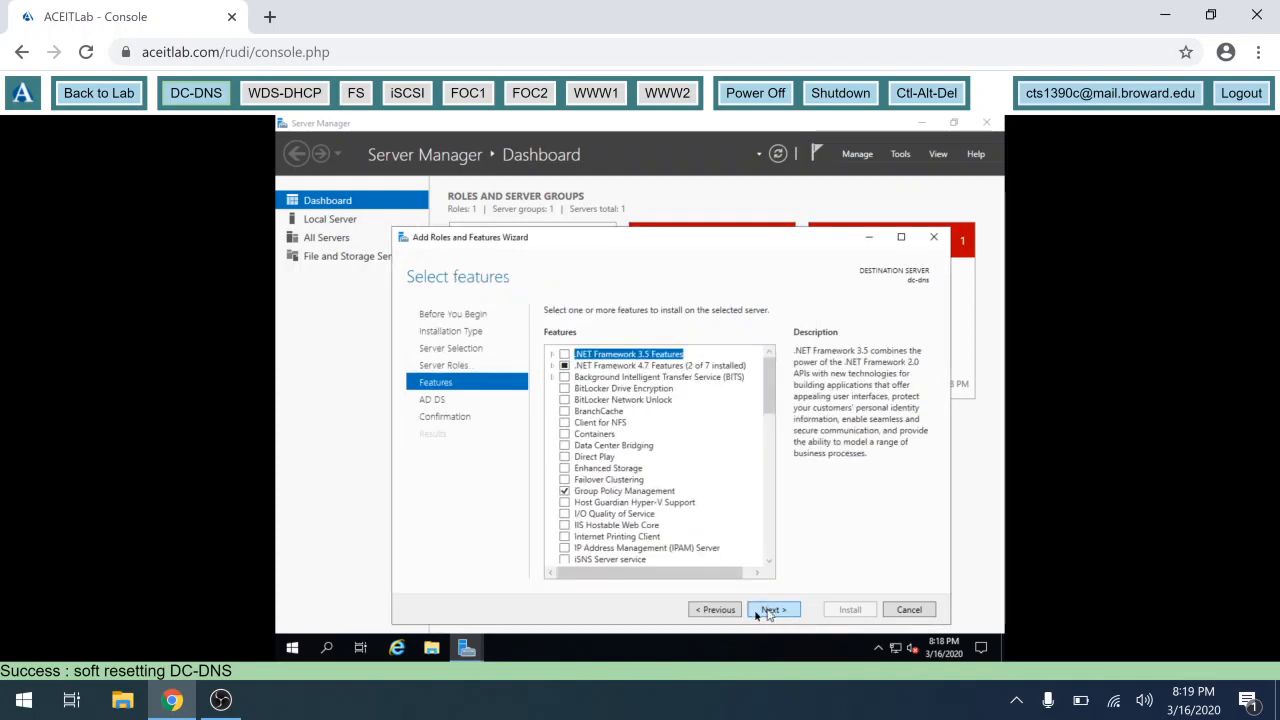
click(703, 611)
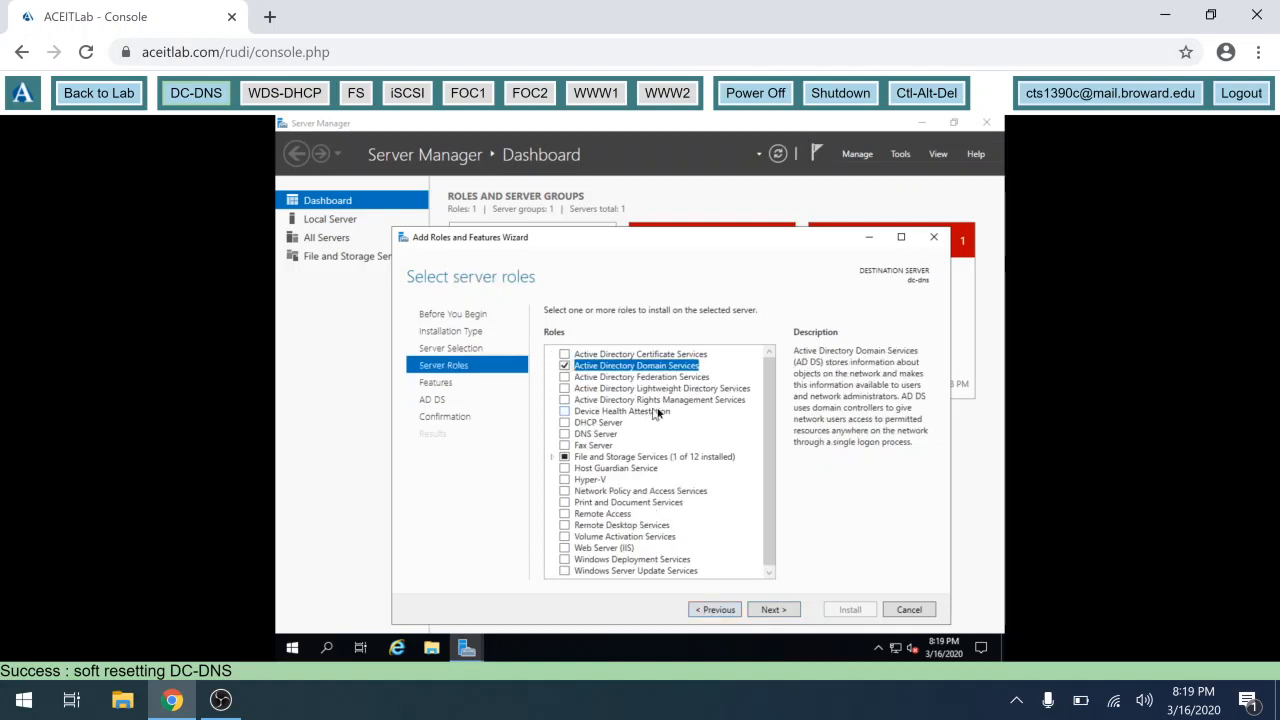
click(564, 367)
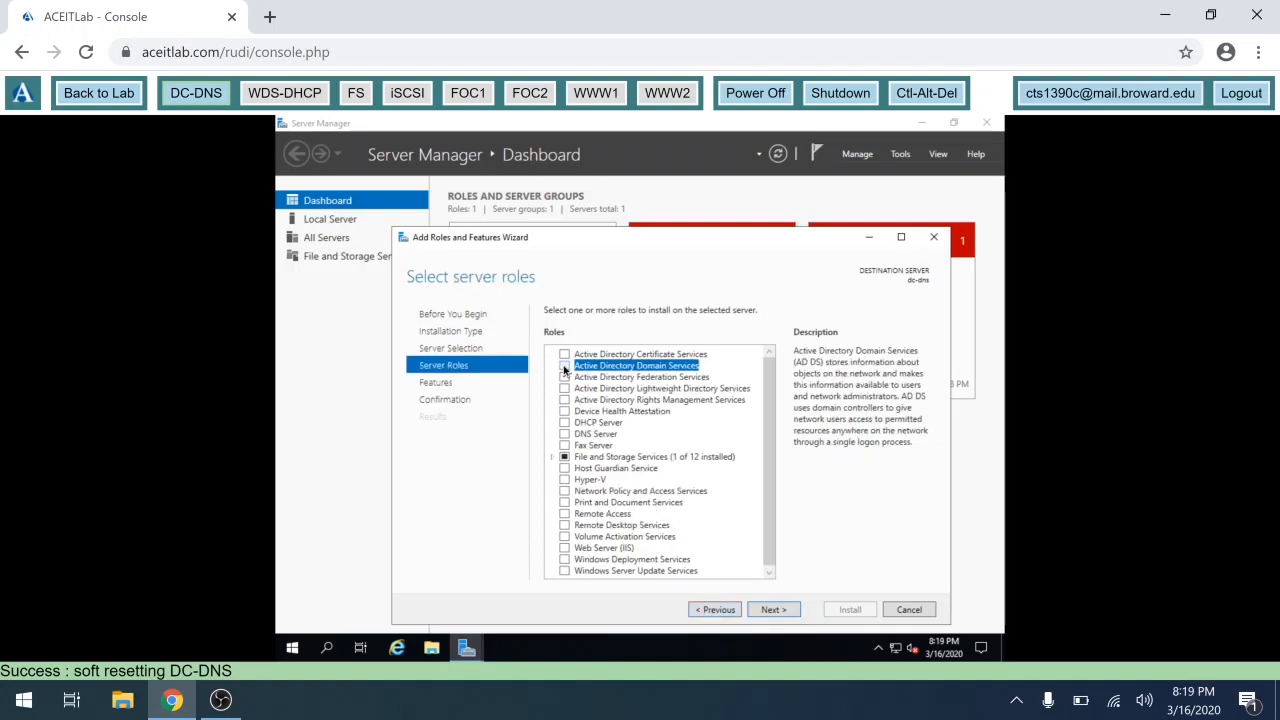
click(564, 367)
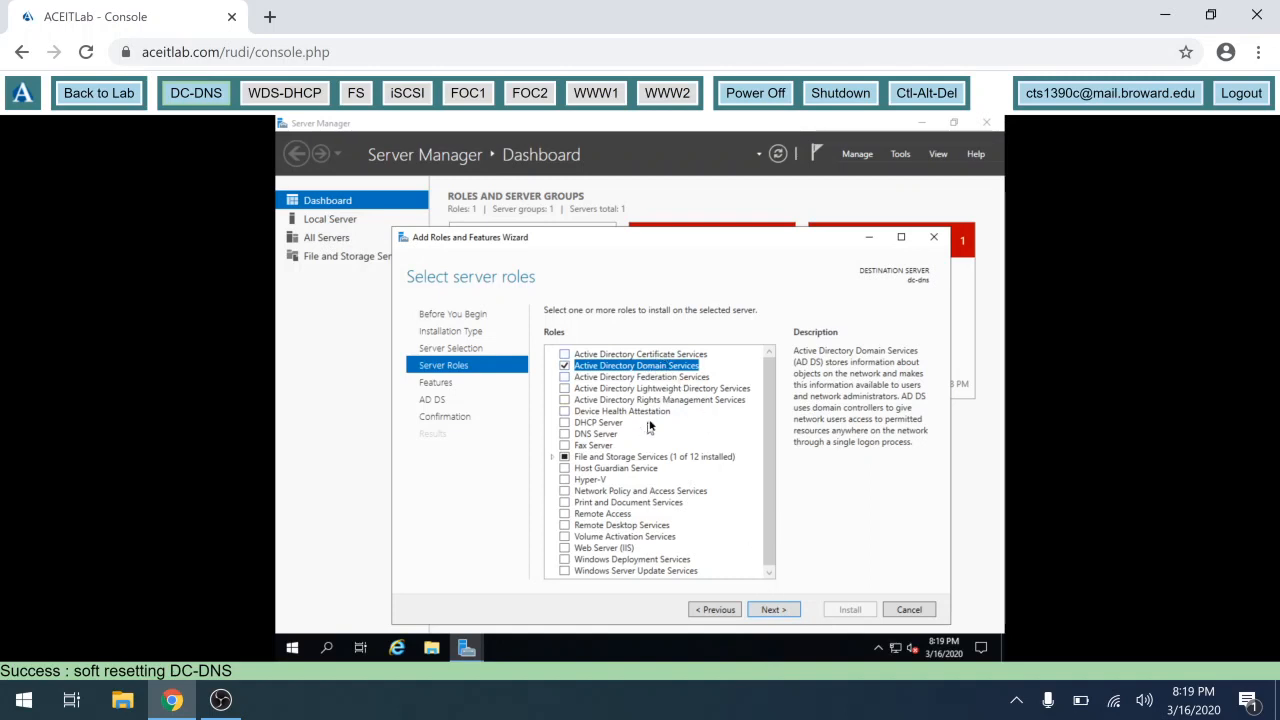
Allow automatic restart of the destination server if required and install the Active Directory Domain Services role without extra features
click(780, 611)
click(781, 610)
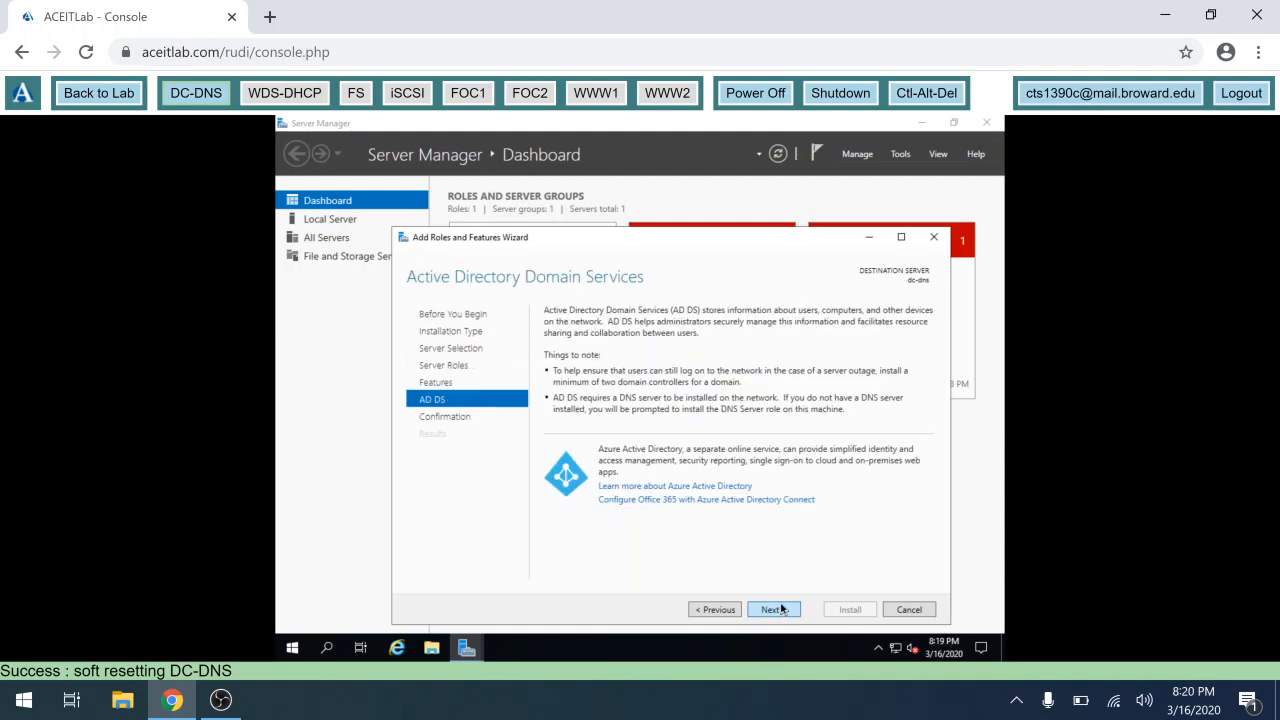
click(782, 609)
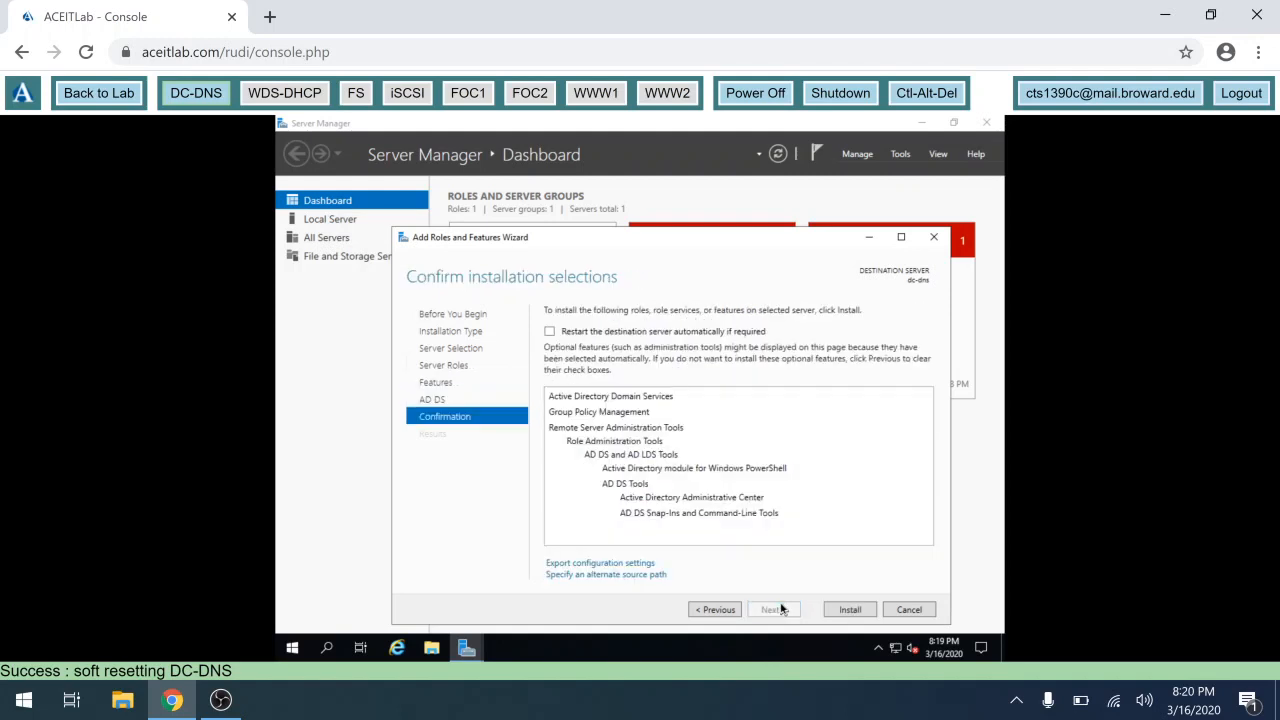
click(549, 332)
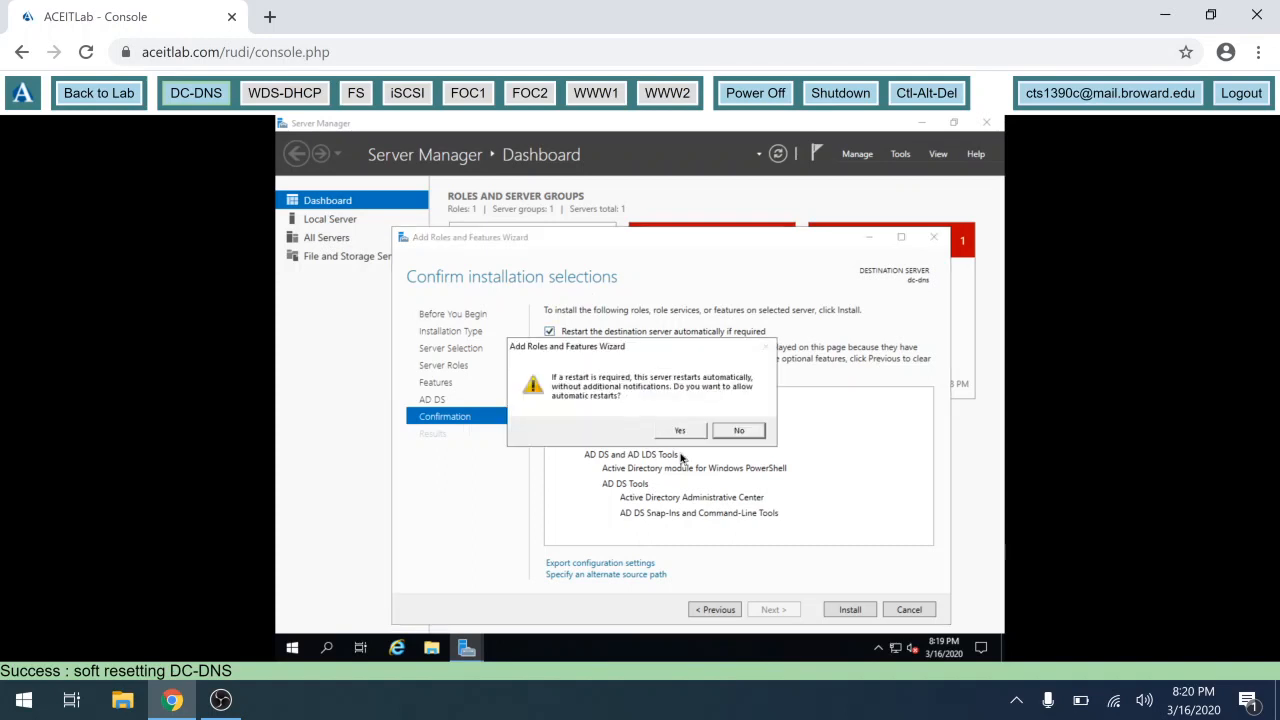
click(683, 430)
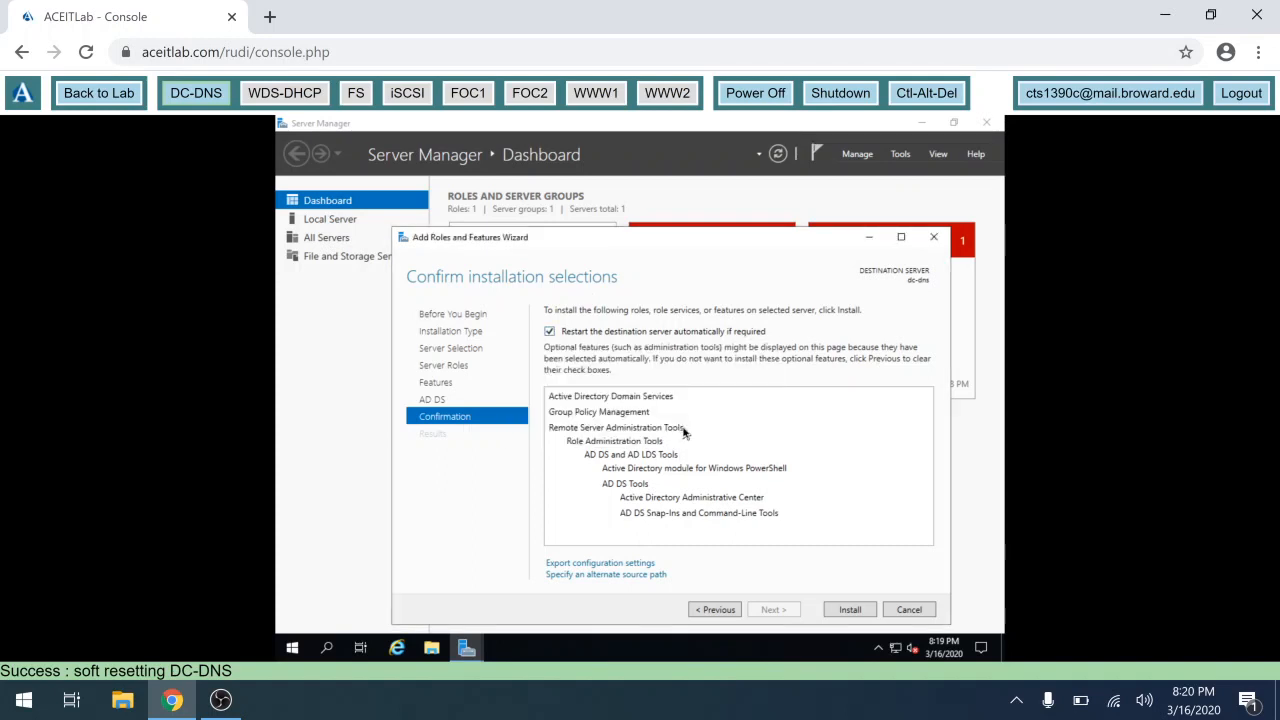
click(848, 610)
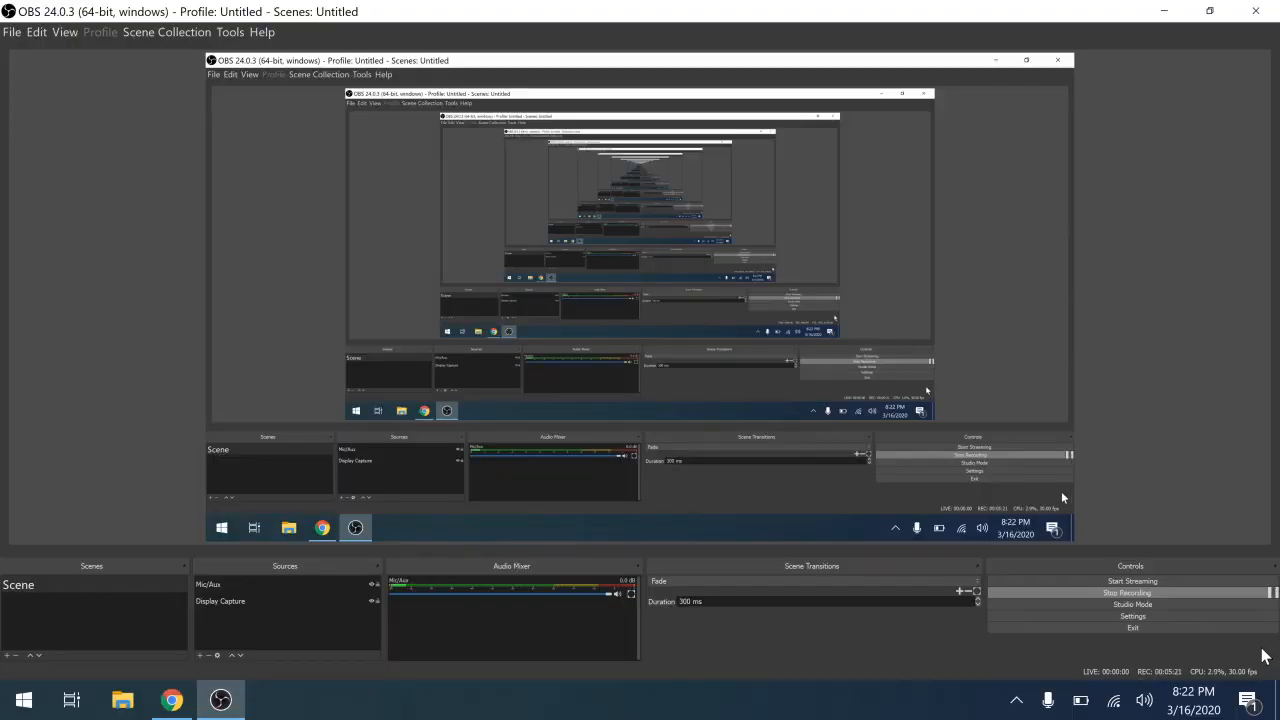
Start promoting the server to a domain controller in a new forest with the root domain name contoso.com
click(1163, 11)
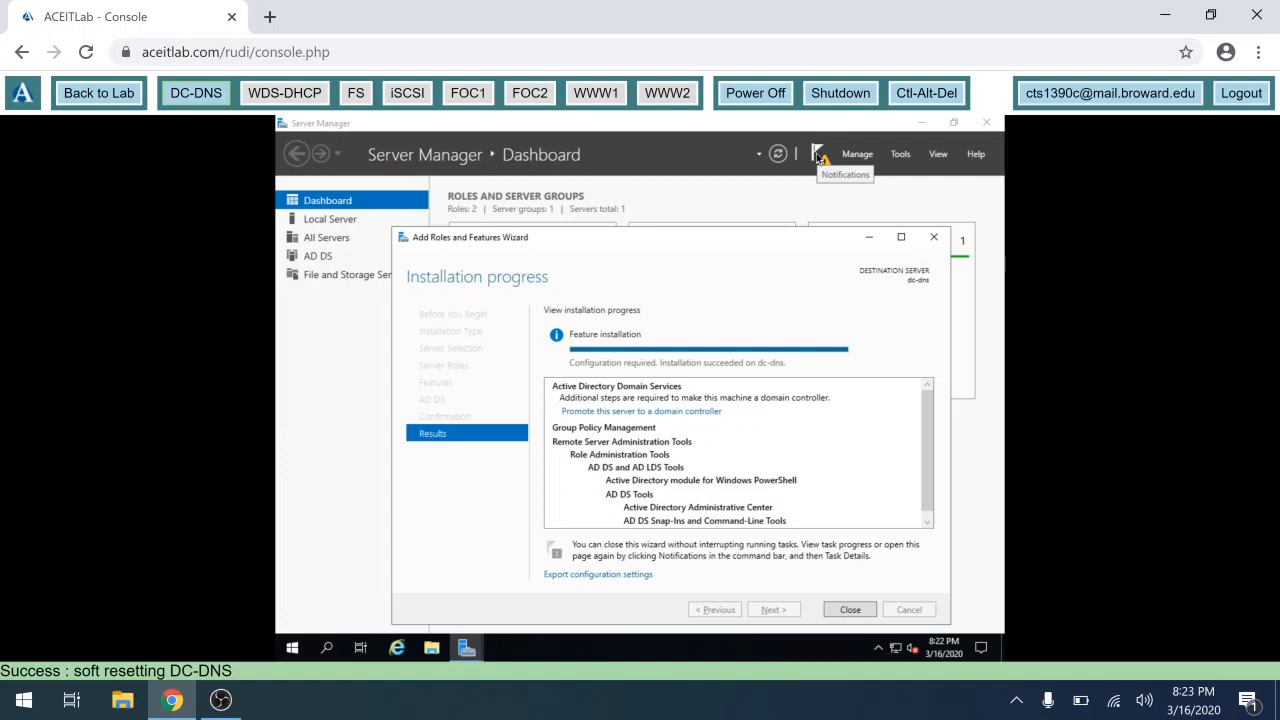
click(672, 412)
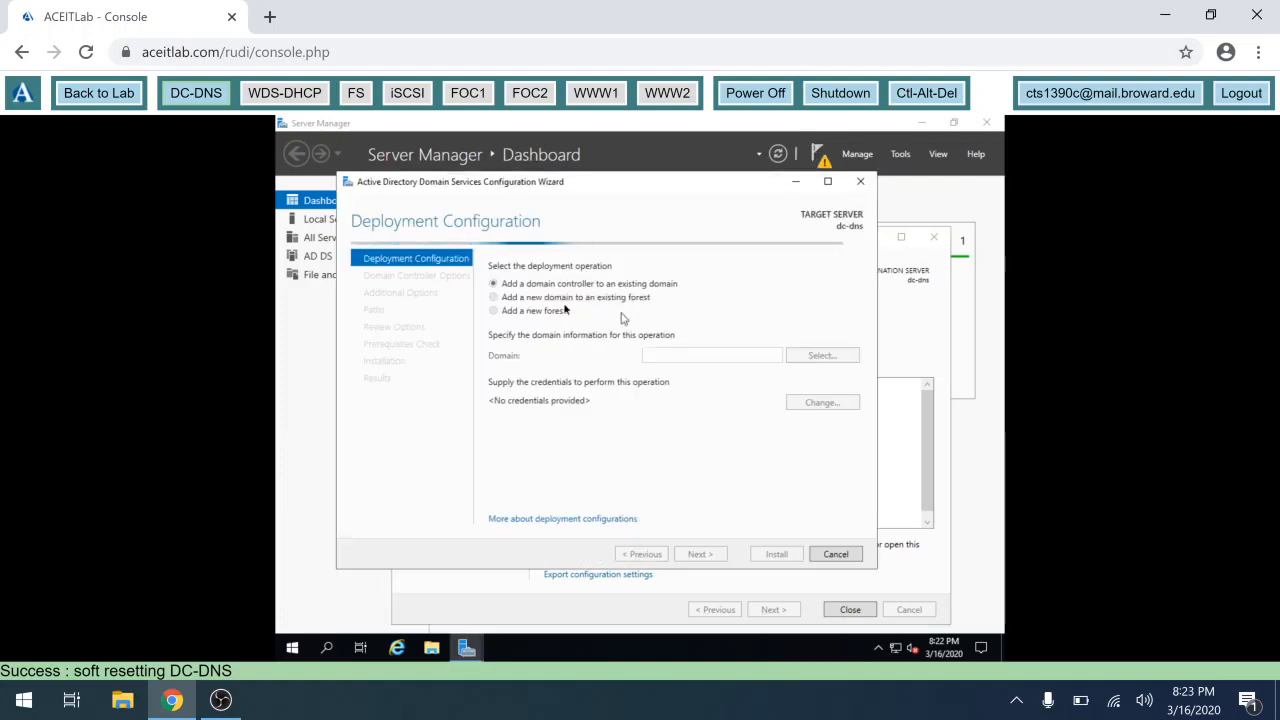
click(493, 311)
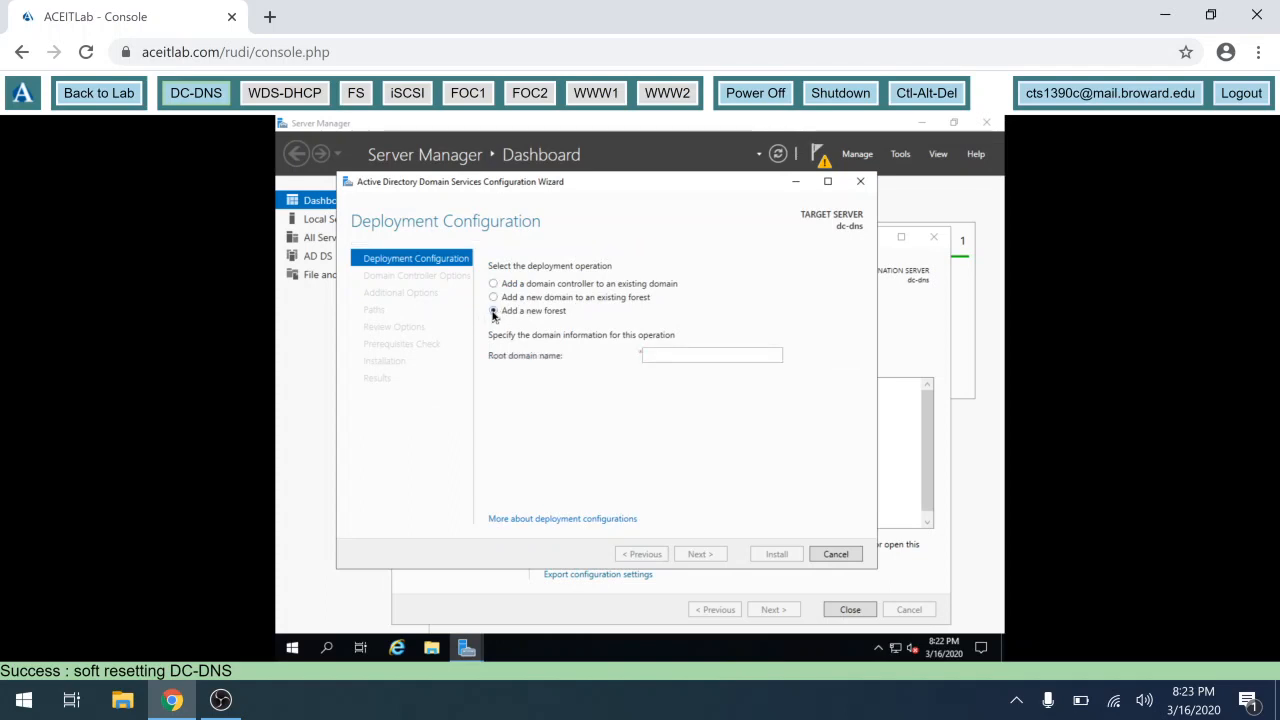
click(660, 357)
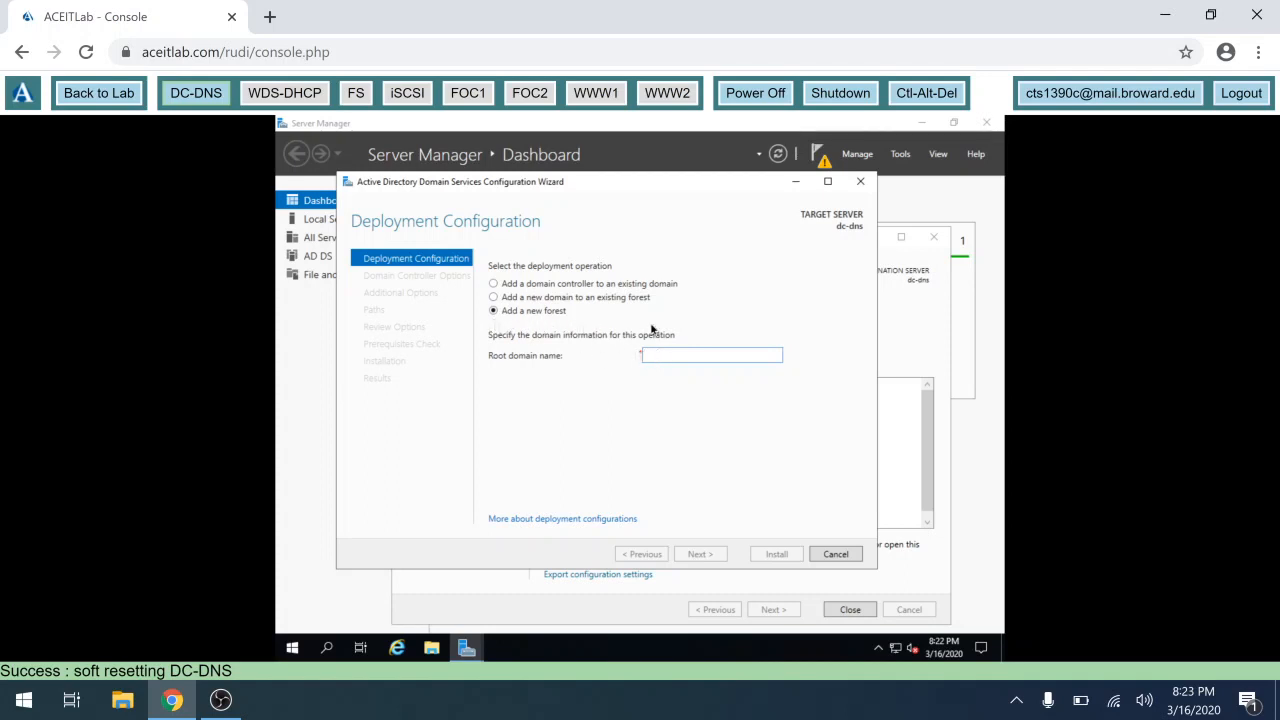
text(contoso.com)
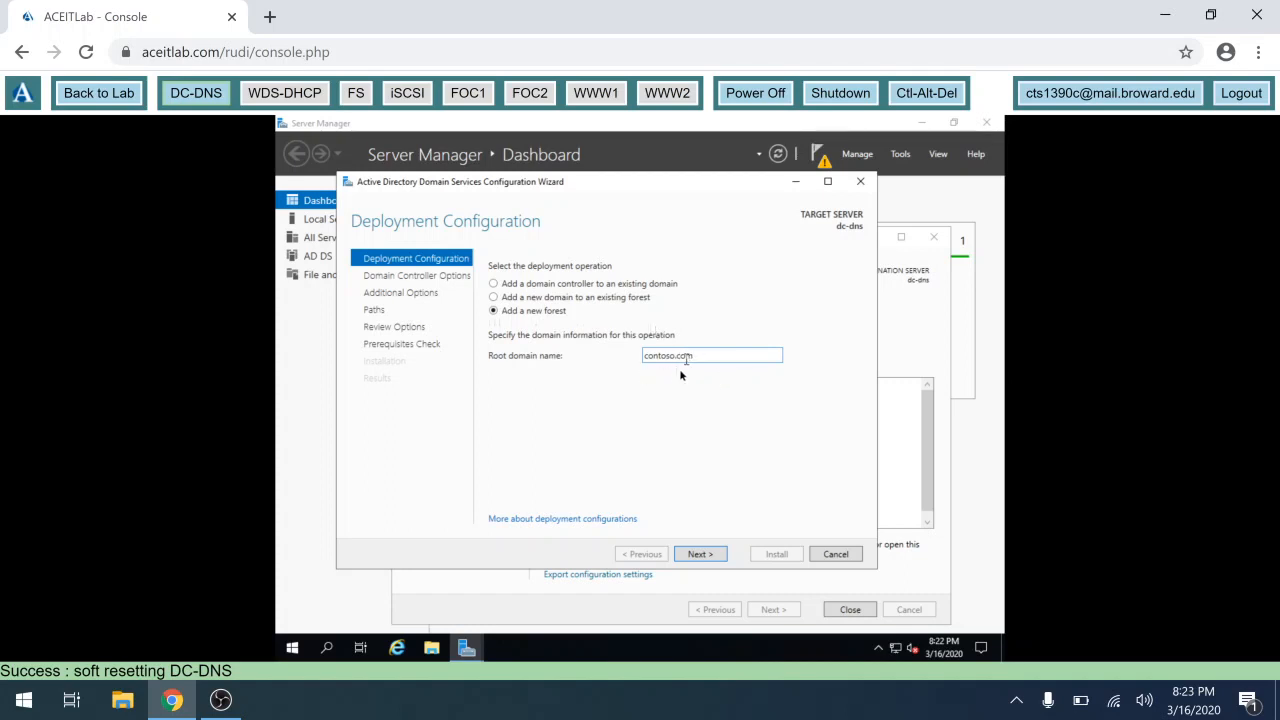
click(709, 556)
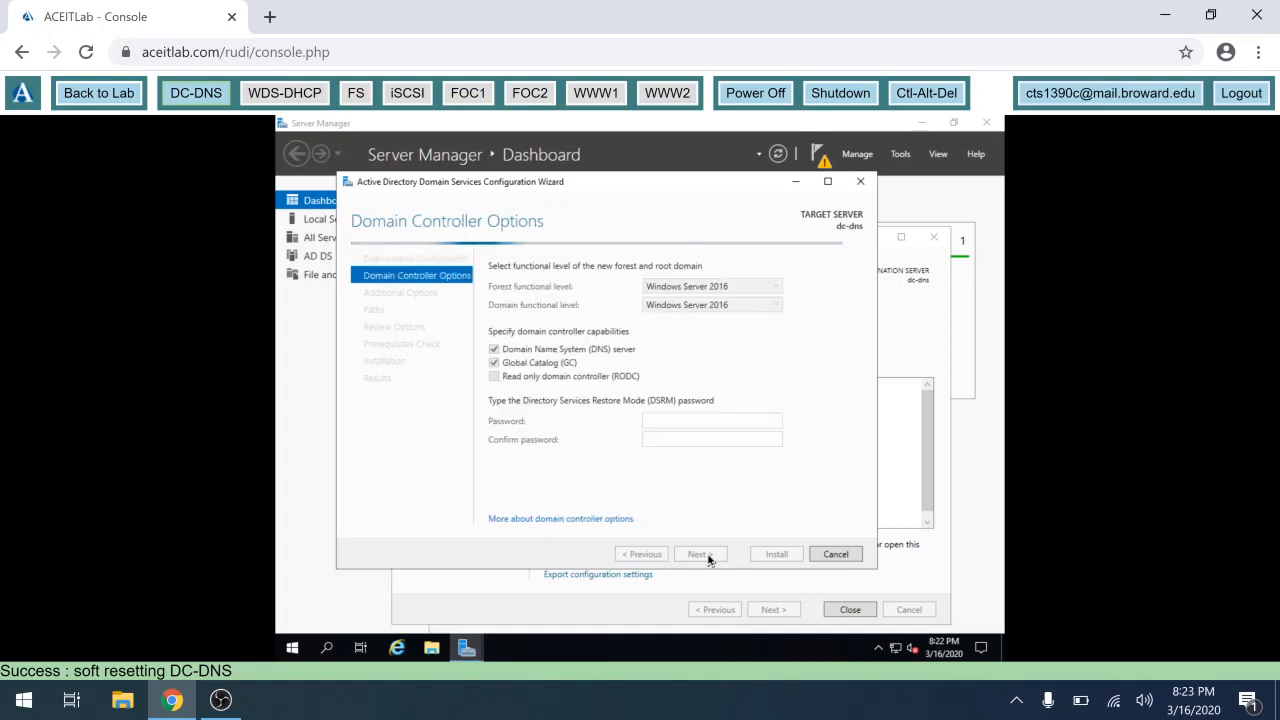
Enter and confirm the Directory Services Restore Mode password, then accept the domain controller and DNS options
click(681, 421)
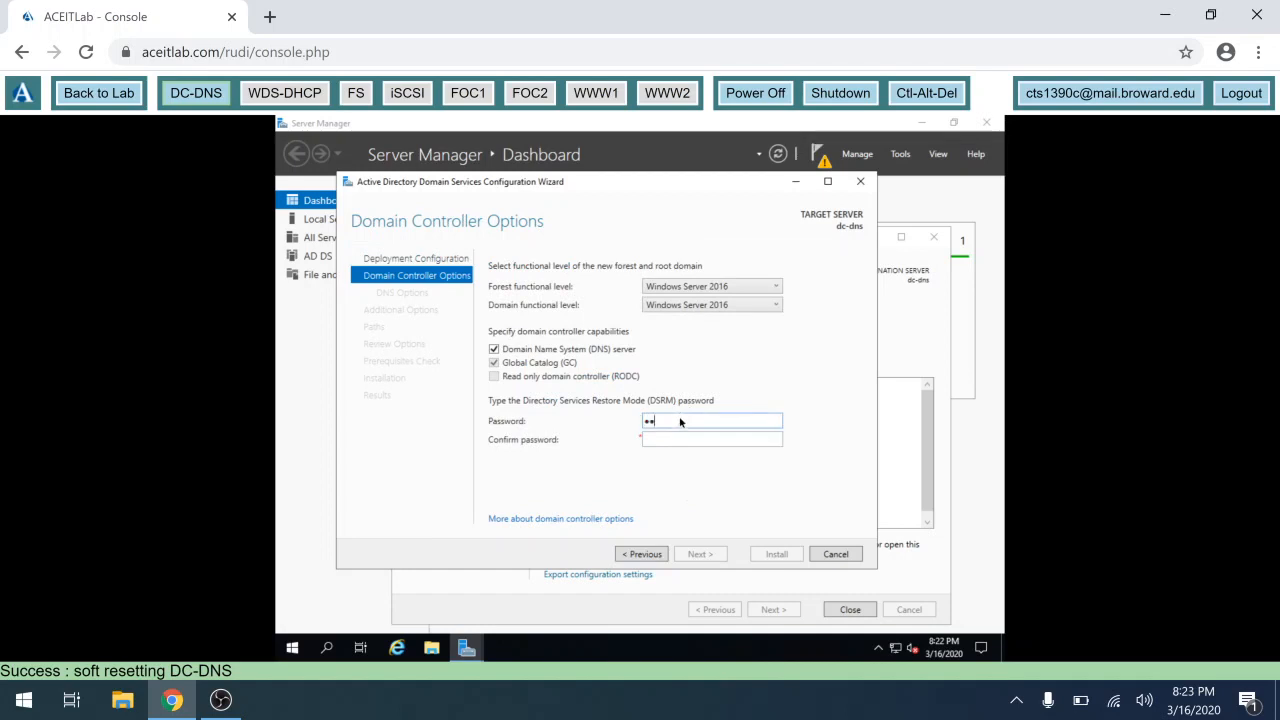
text(•••••)
key(Tab)
text(••••••••)
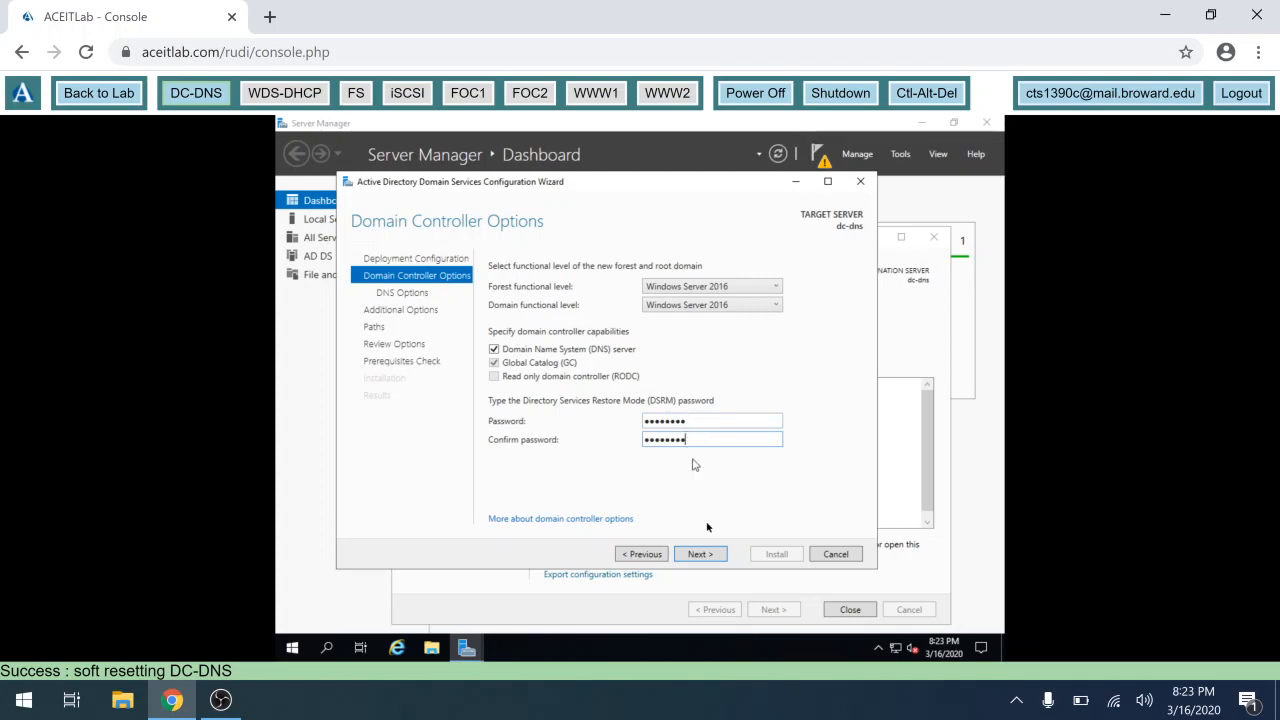
click(699, 555)
click(699, 555)
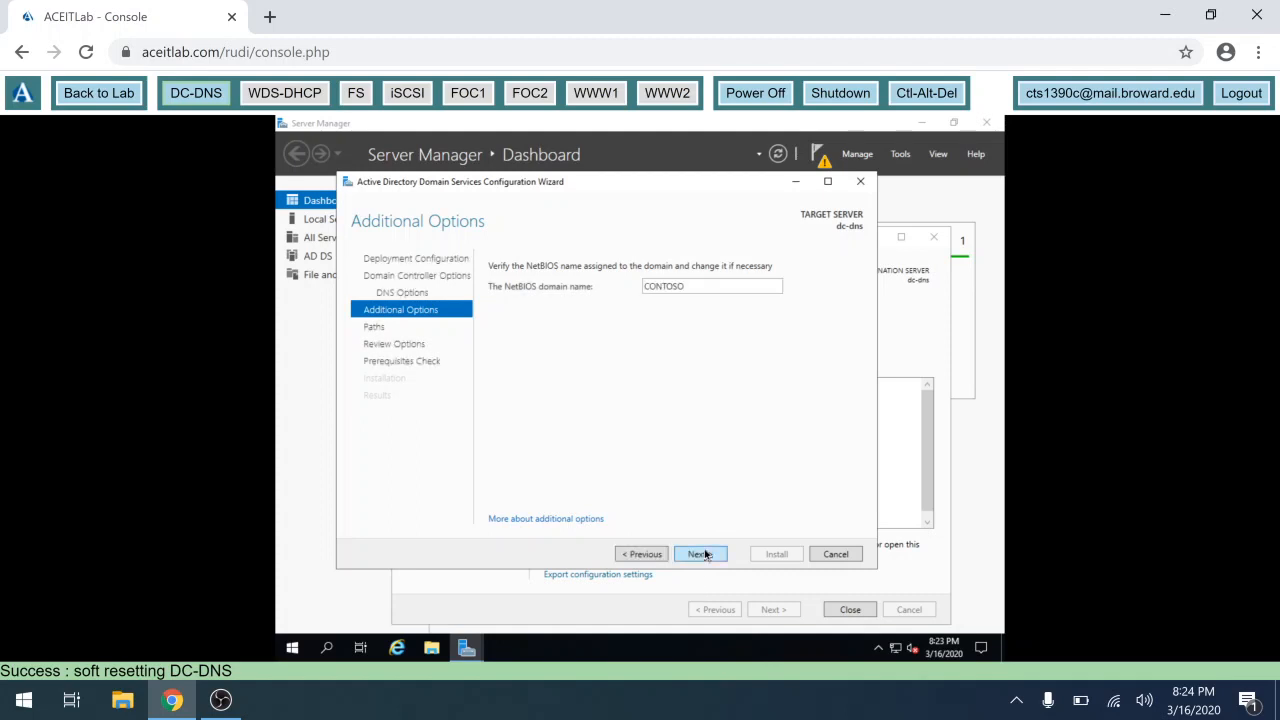
Accept the NetBIOS name CONTOSO, default folder paths and reviewed options, and install the domain controller configuration
click(700, 554)
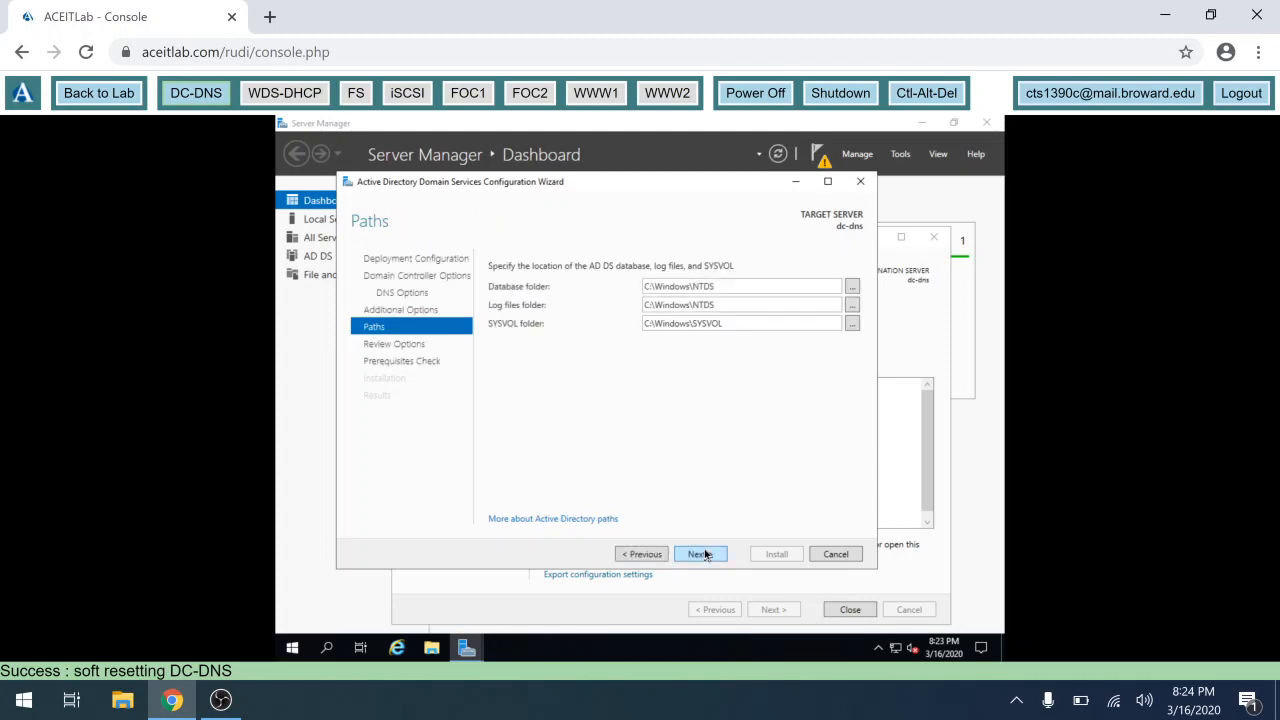
click(702, 554)
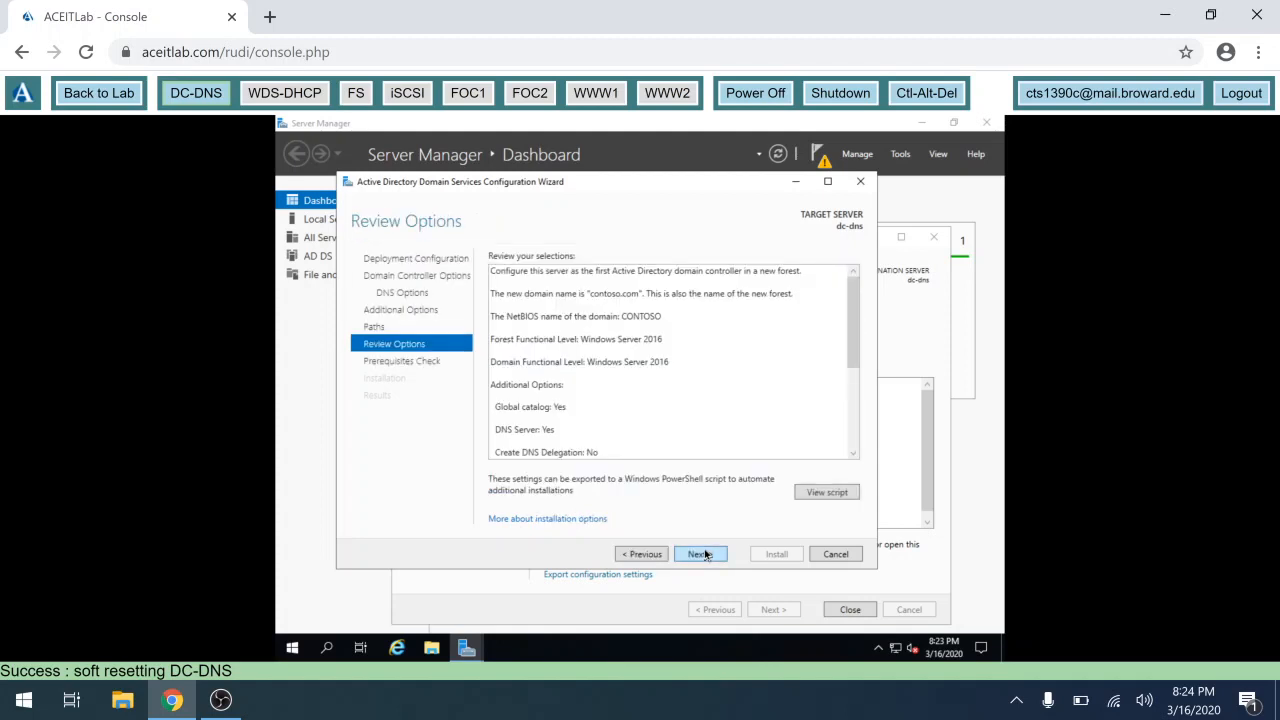
click(702, 554)
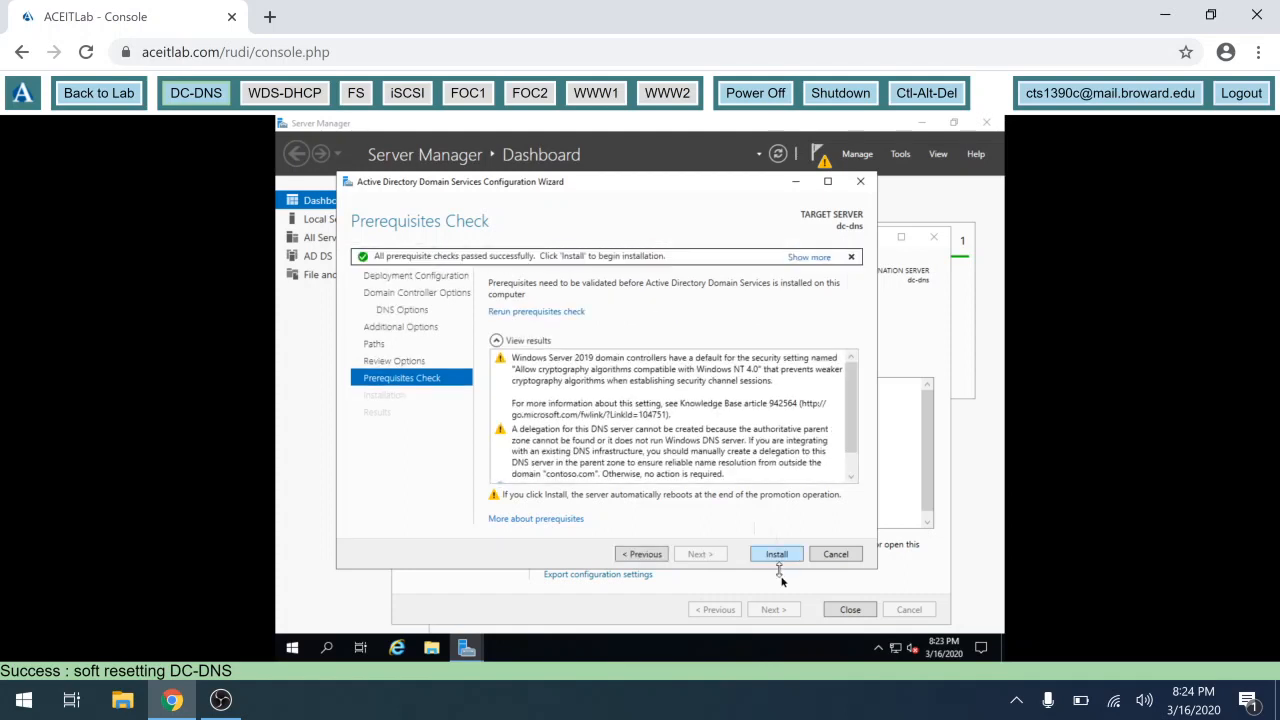
click(789, 556)
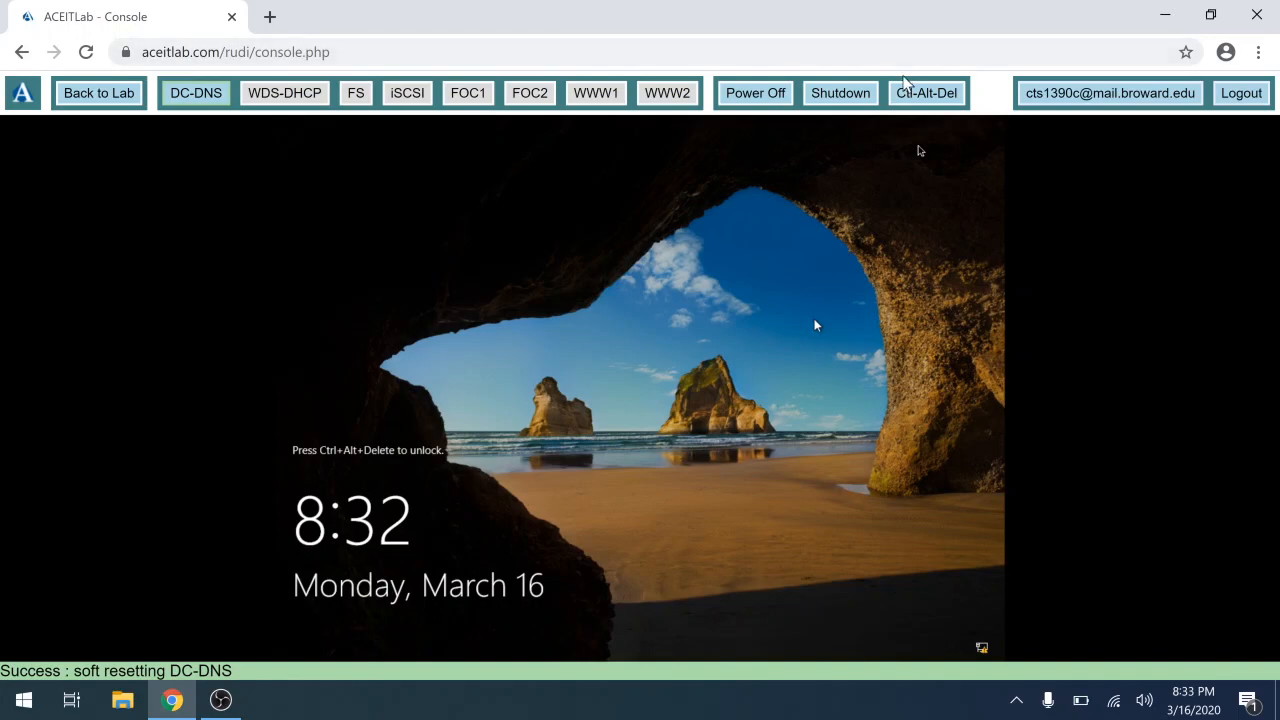
Unlock the restarted server and sign in as CONTOSO\Administrator with the account password
click(920, 92)
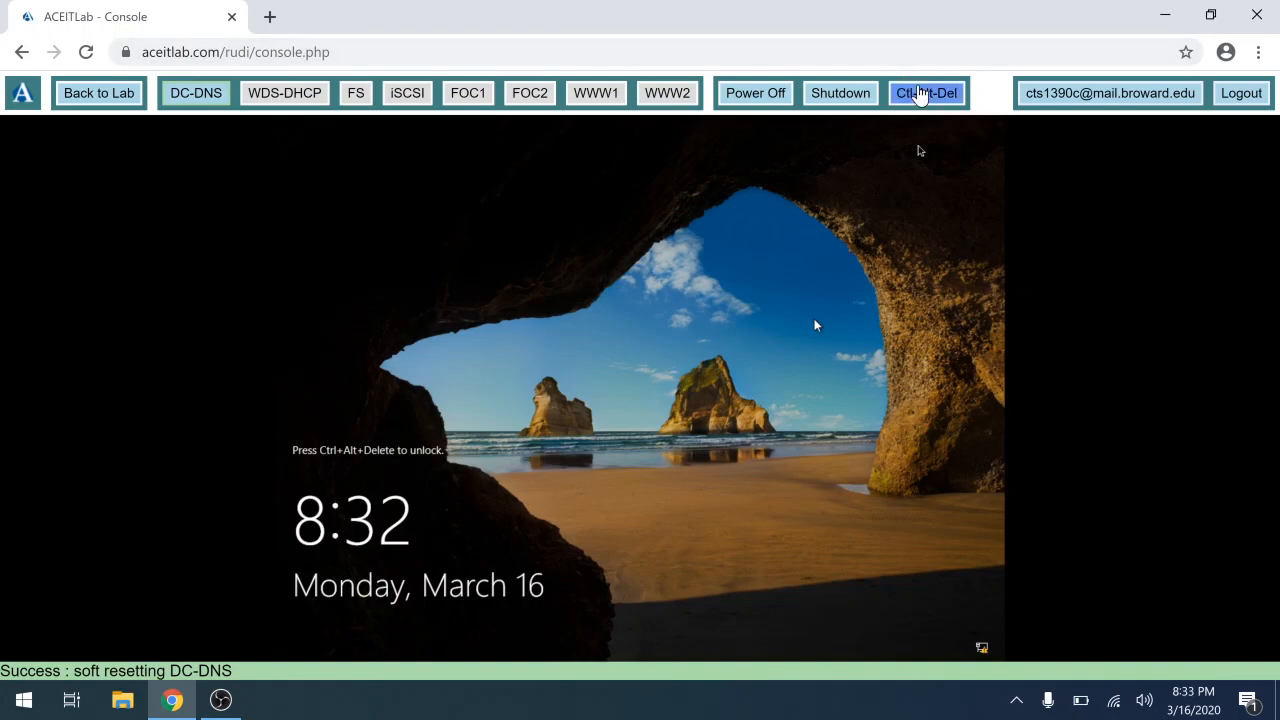
click(214, 700)
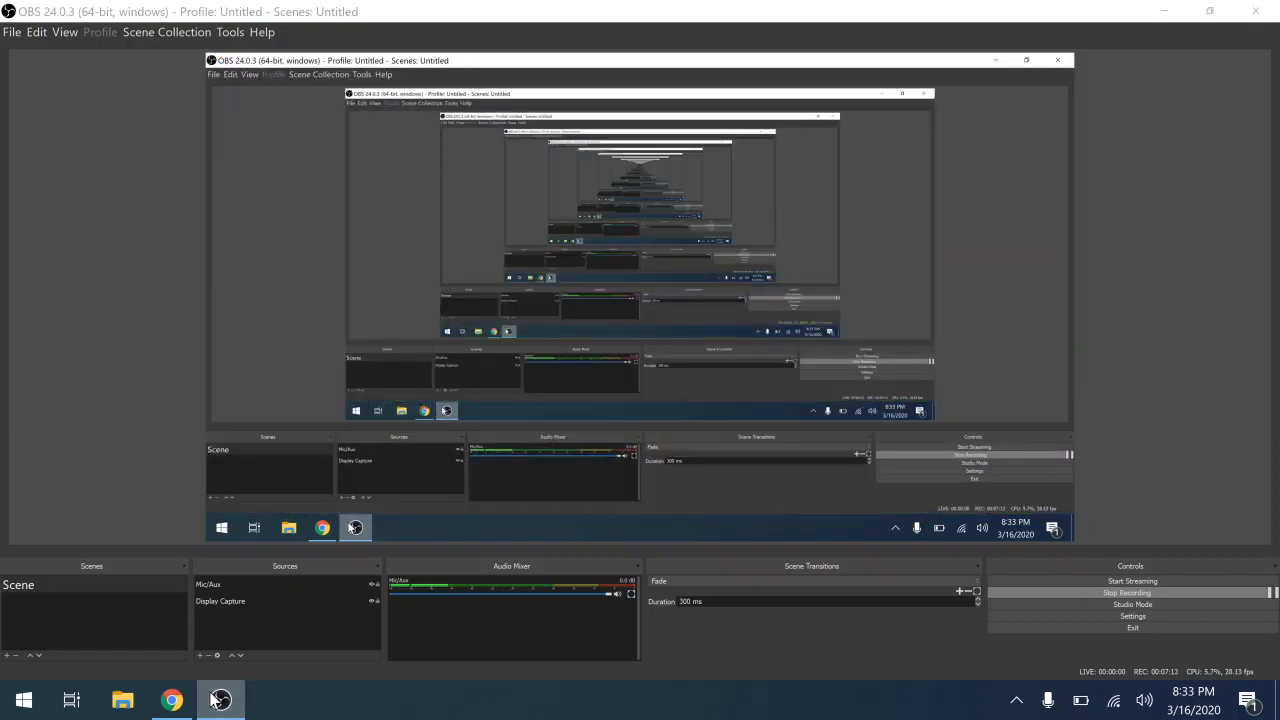
click(214, 700)
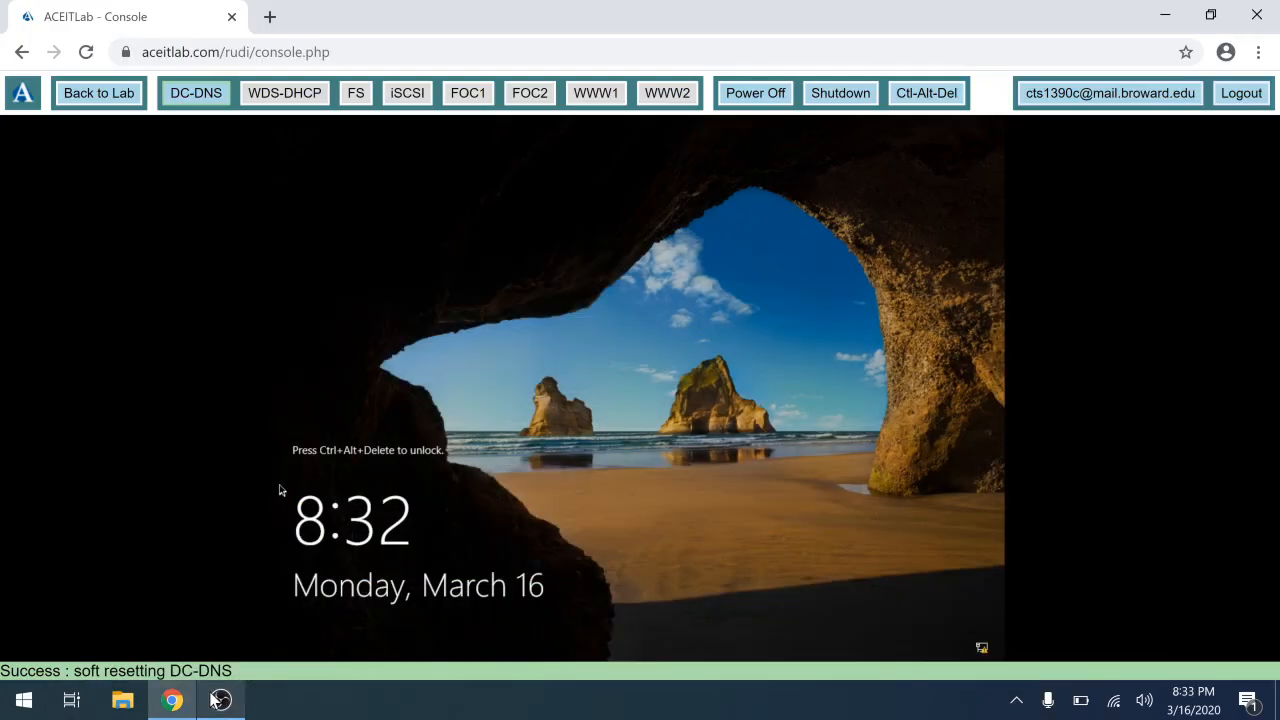
click(920, 98)
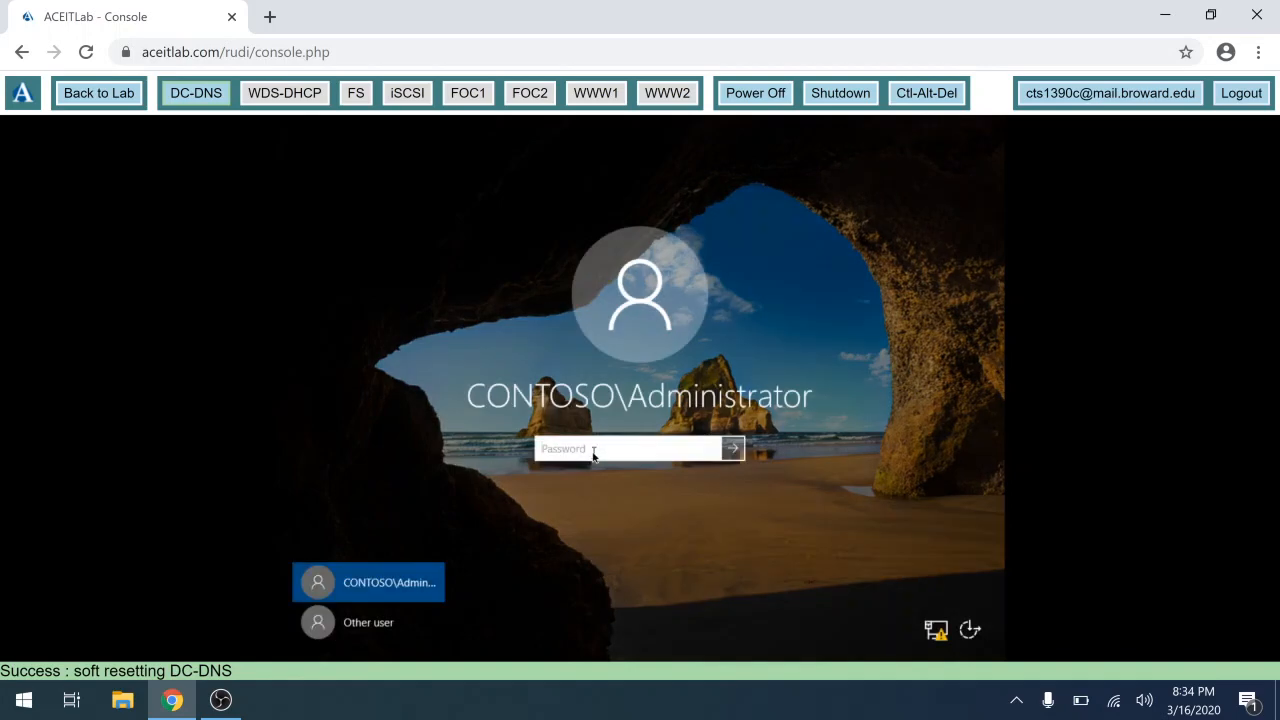
text(P)
key(Return)
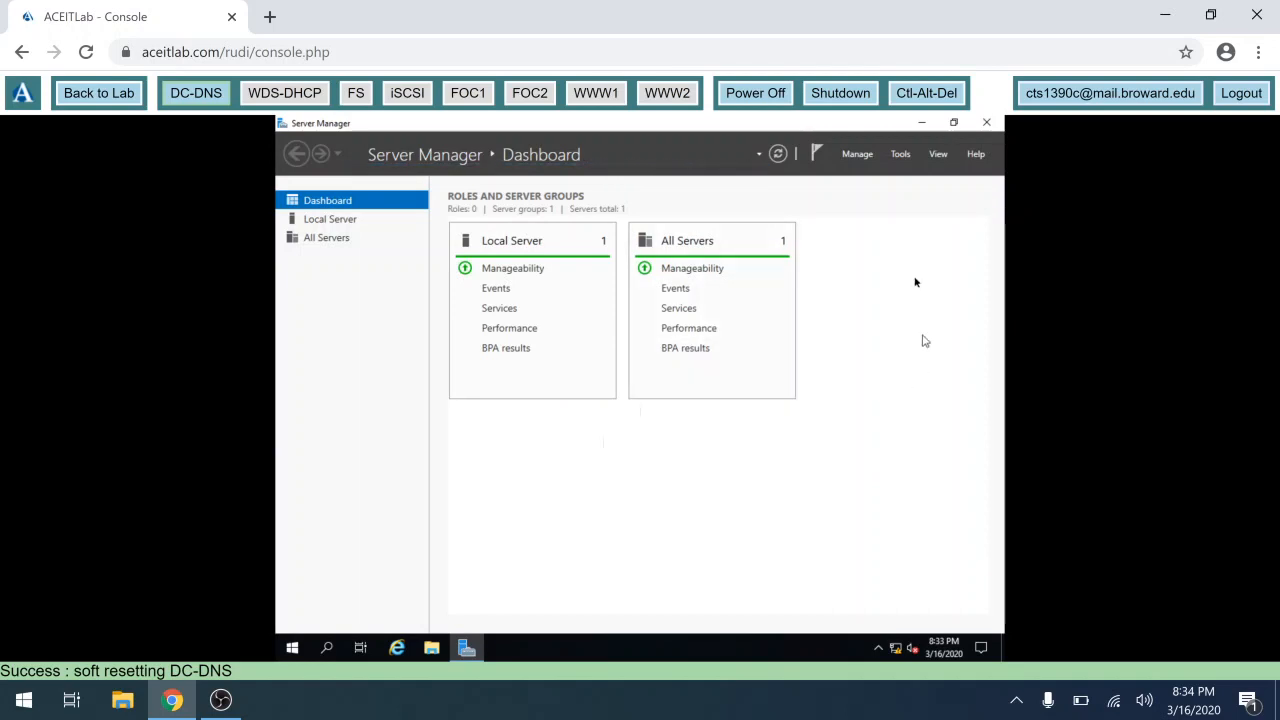
Open DNS Manager and examine the records in DC-DNS's contoso.com forward lookup zone
click(899, 157)
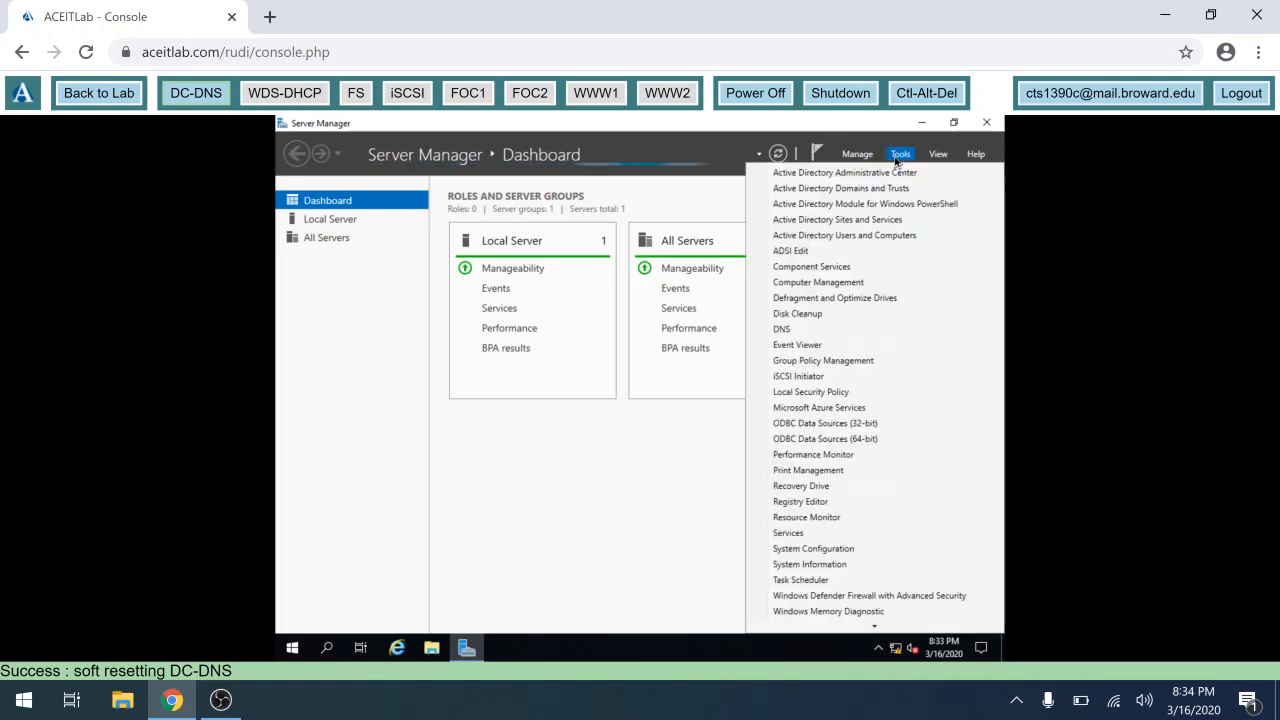
click(783, 331)
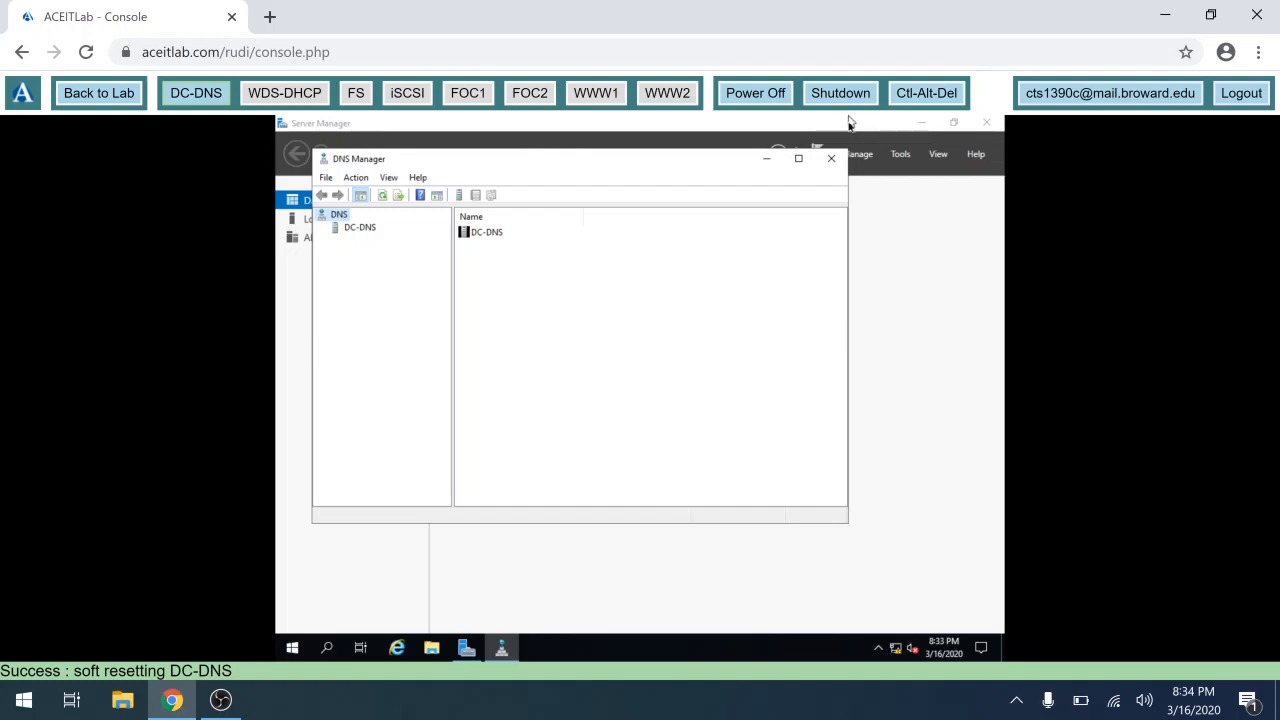
click(798, 158)
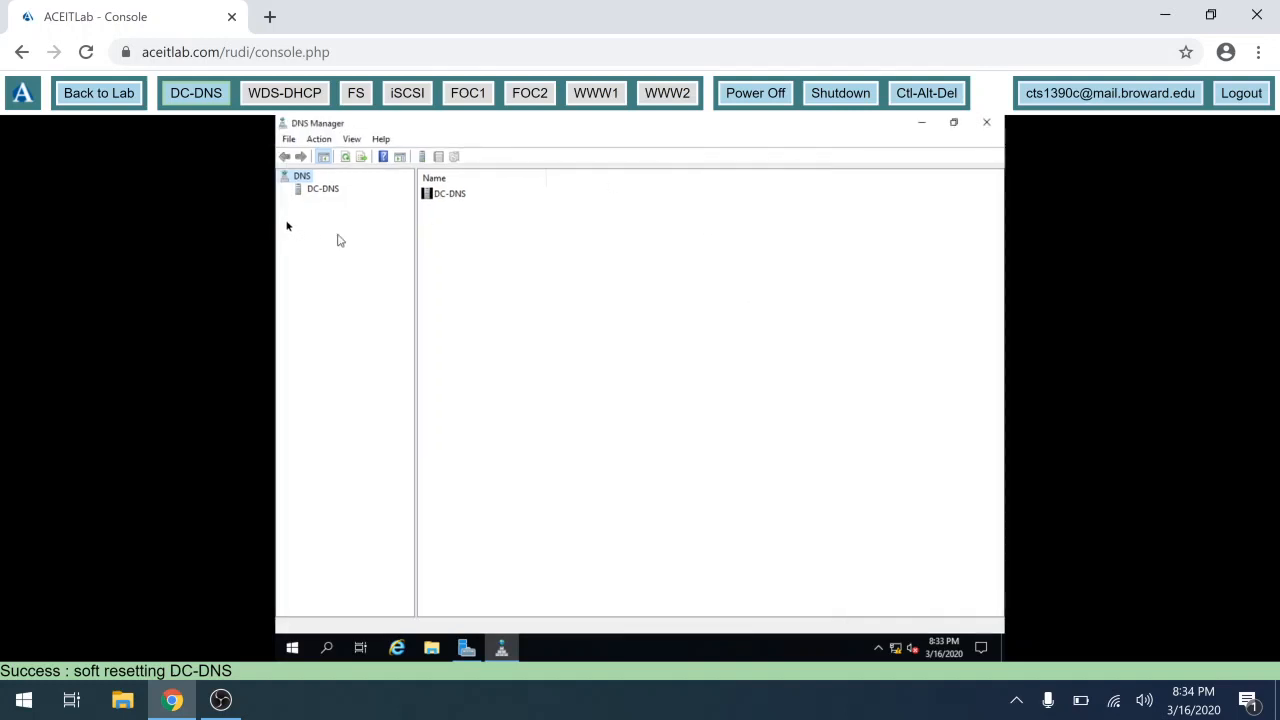
click(318, 192)
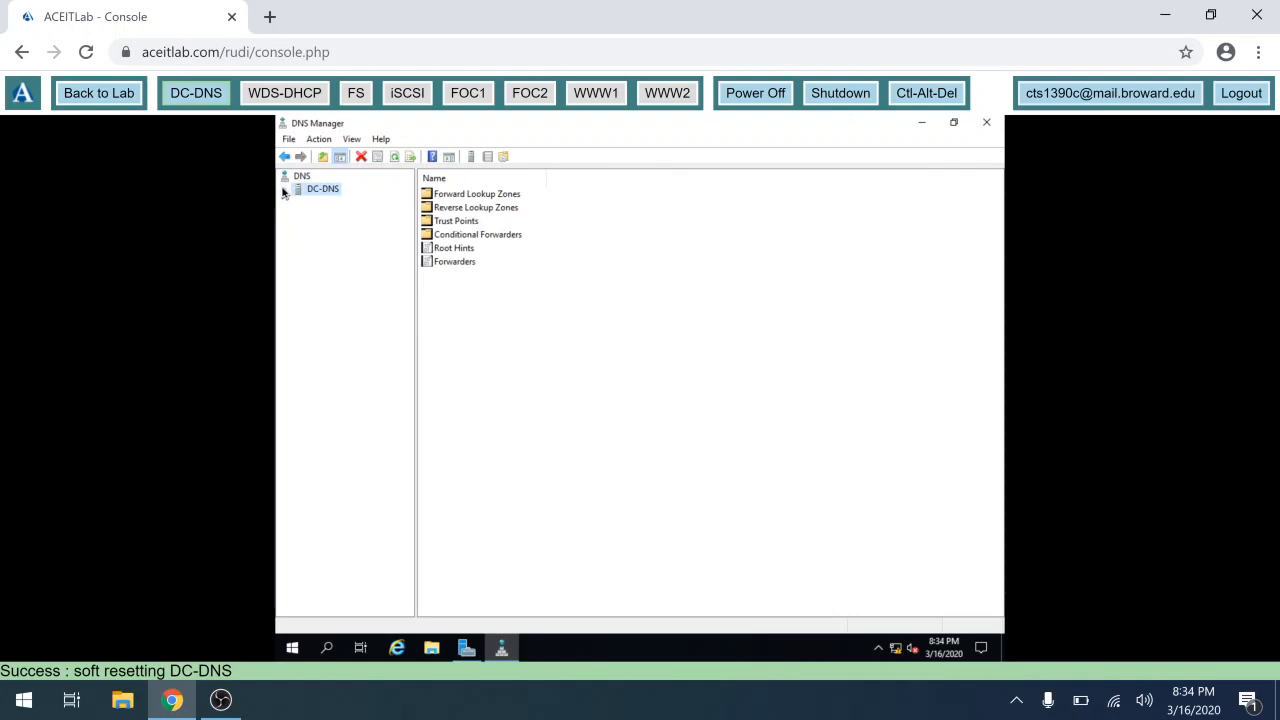
click(284, 190)
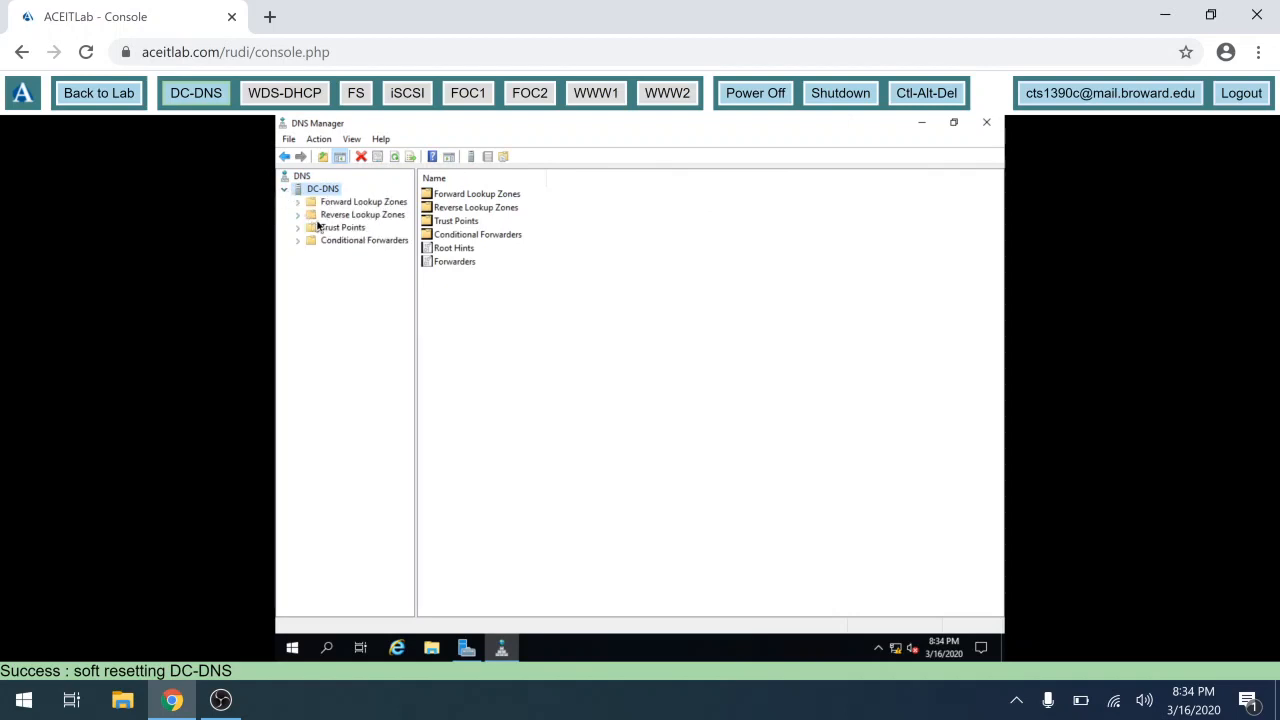
click(317, 221)
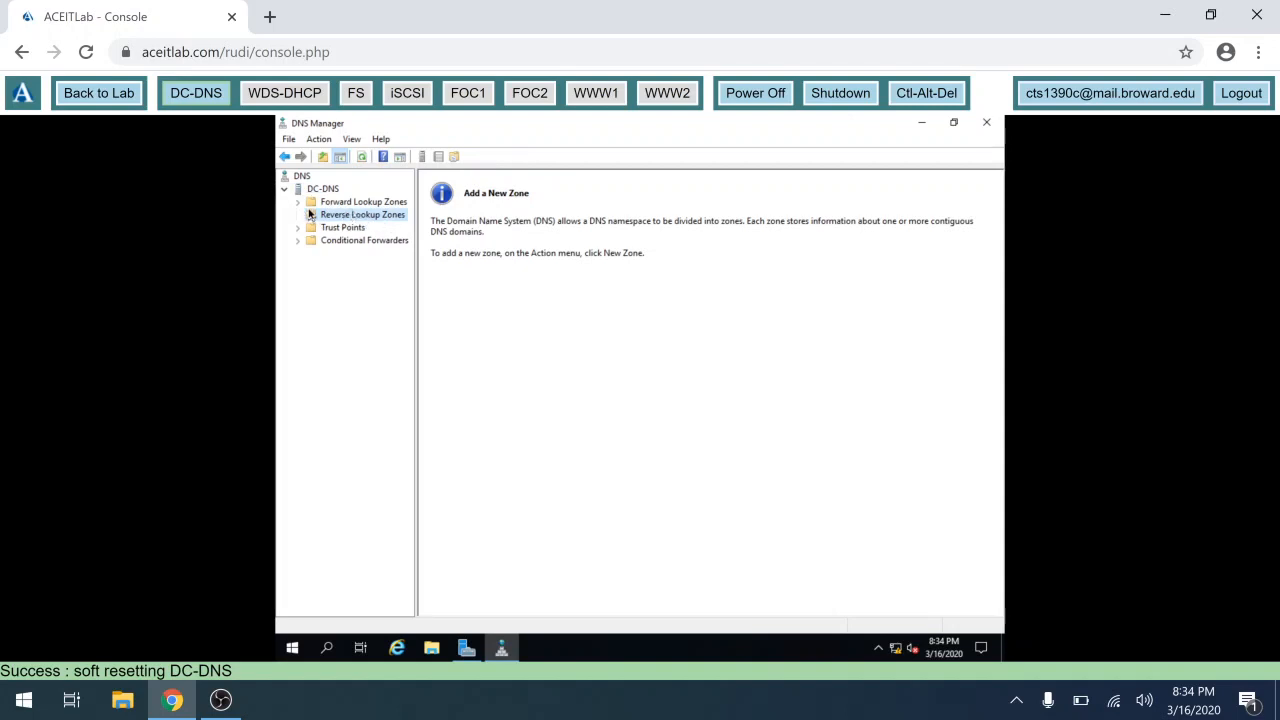
double_click(303, 206)
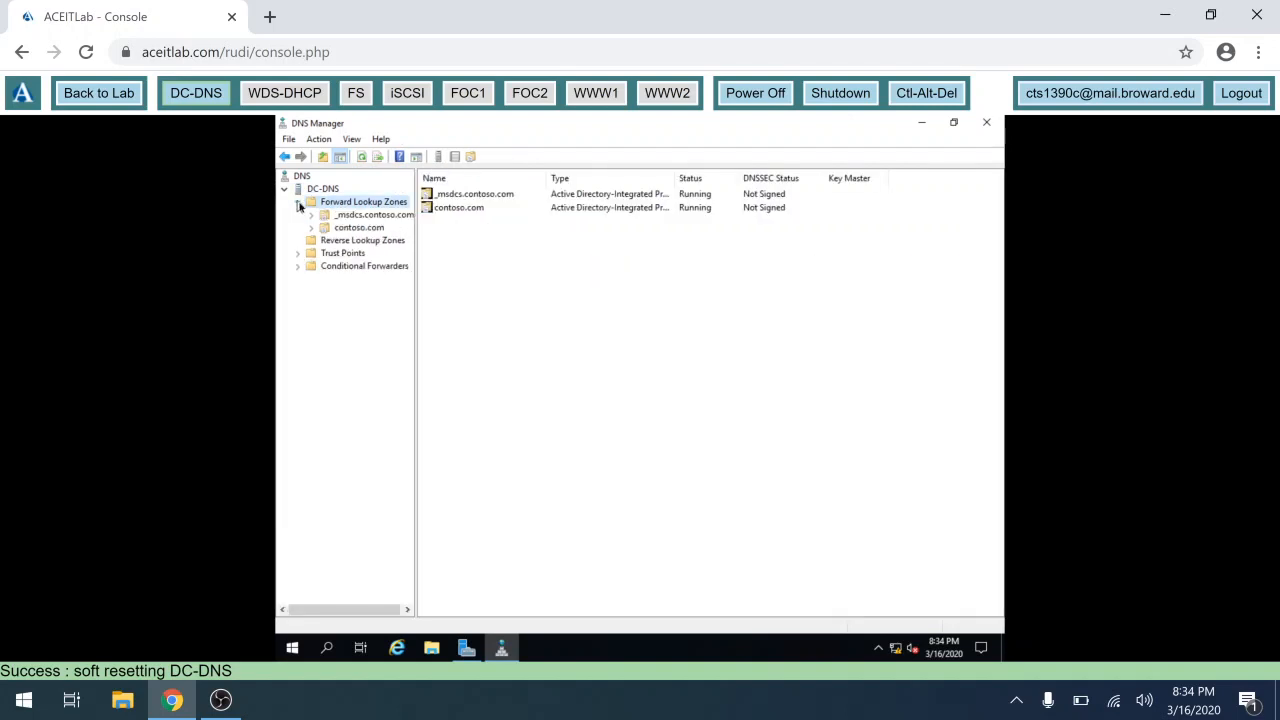
click(358, 228)
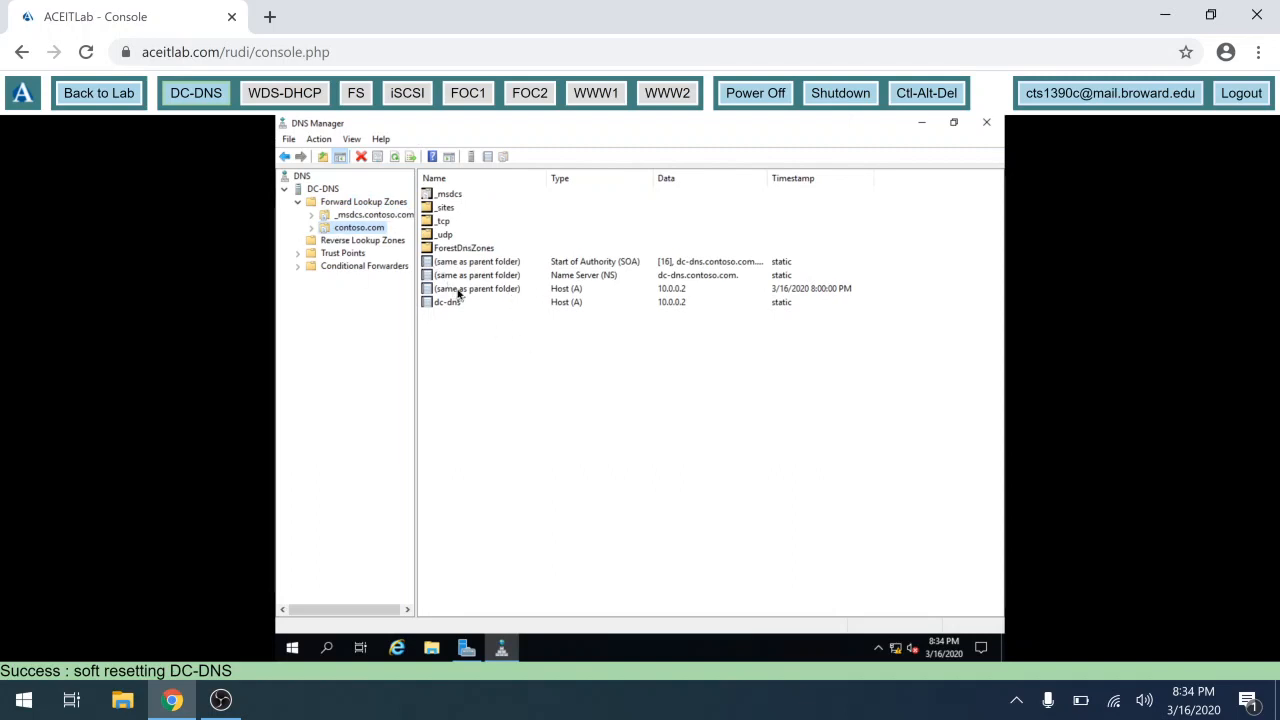
Start a new reverse lookup zone on DC-DNS as a primary zone stored in Active Directory
click(320, 242)
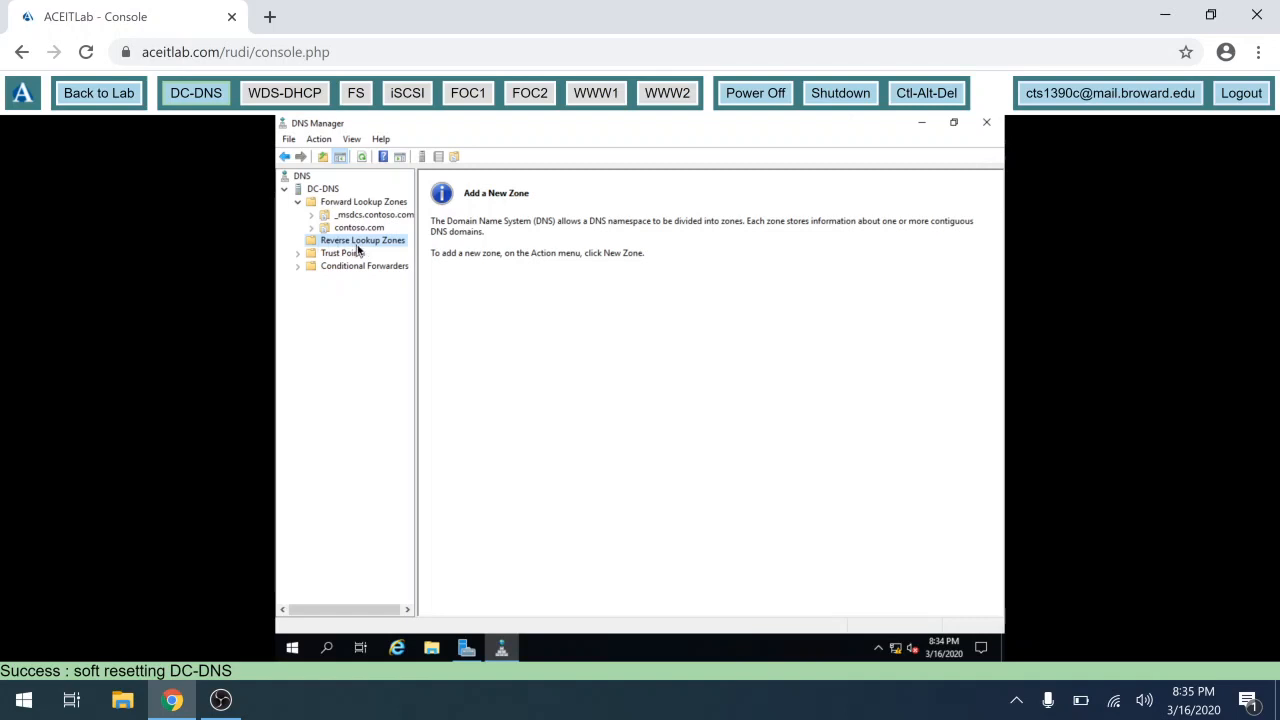
right_click(361, 243)
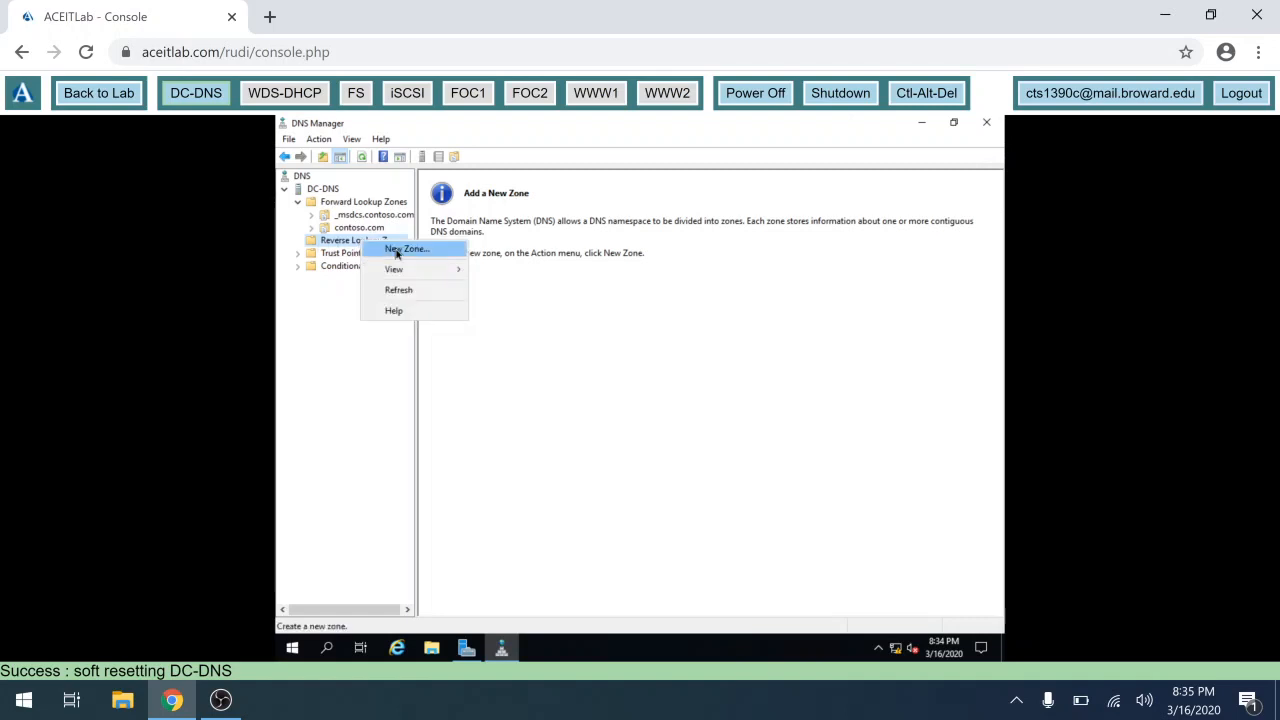
click(396, 250)
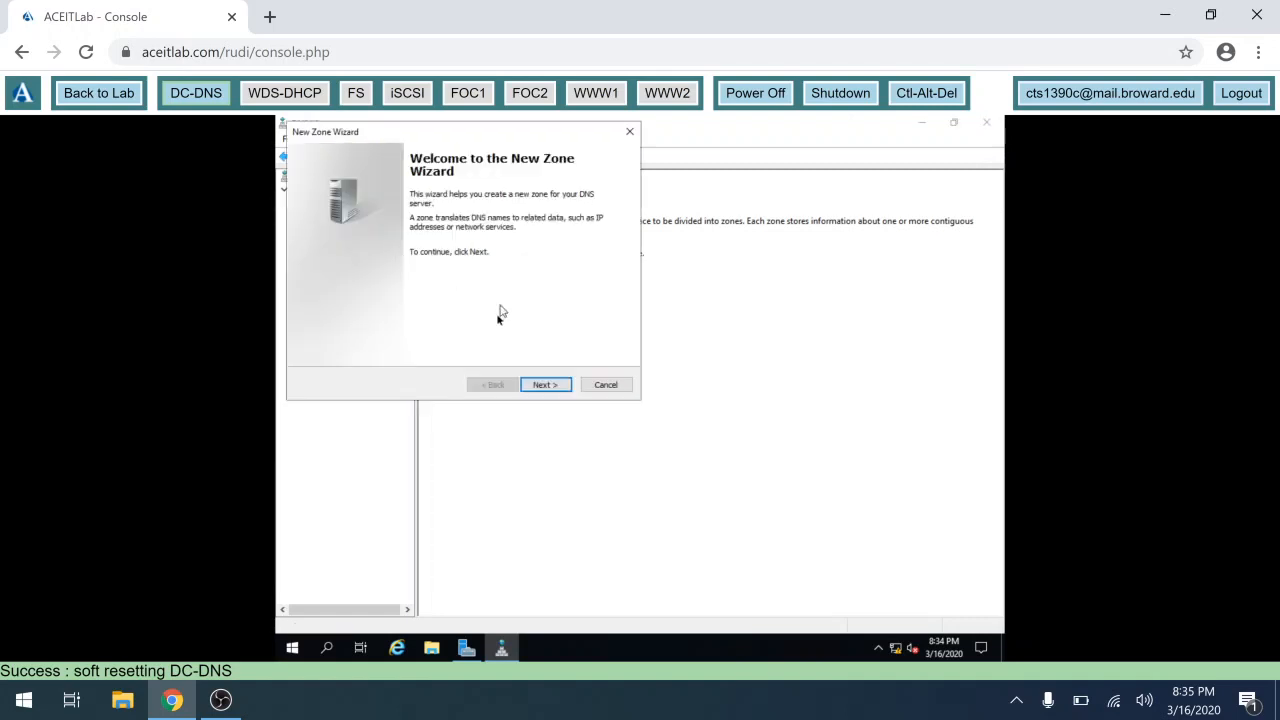
click(546, 386)
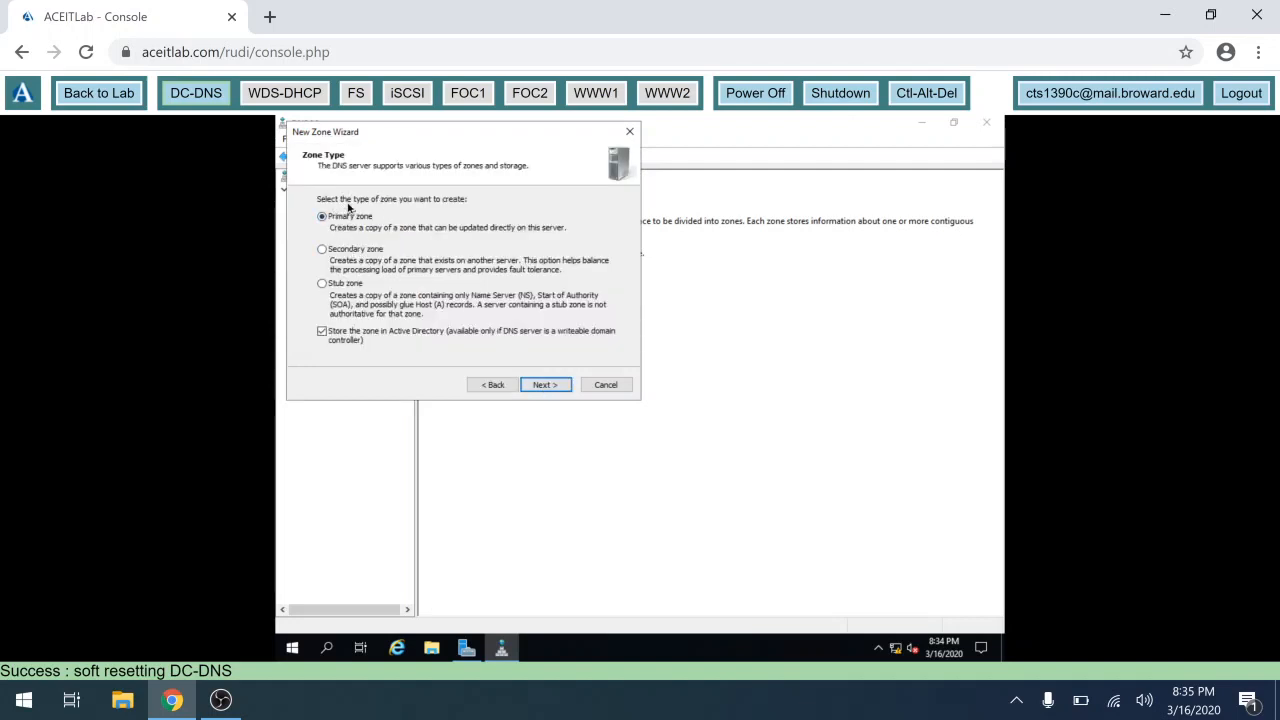
click(547, 386)
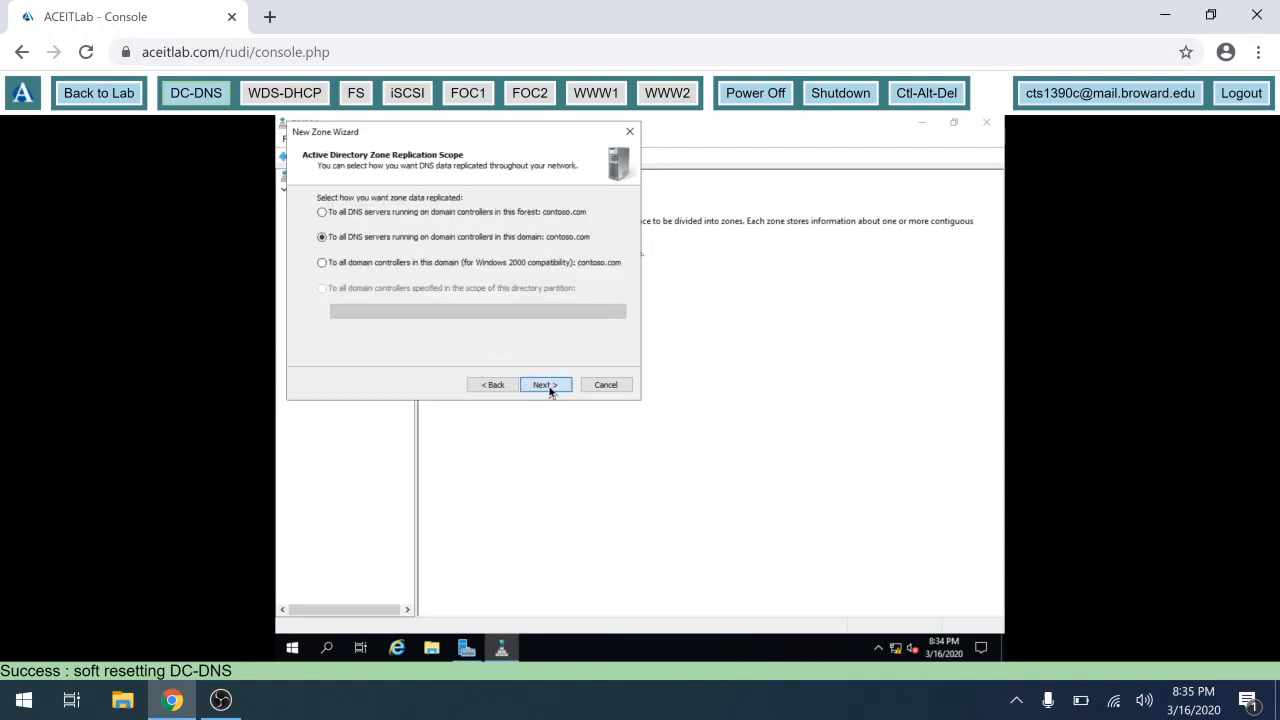
click(547, 384)
click(547, 384)
click(492, 385)
click(492, 385)
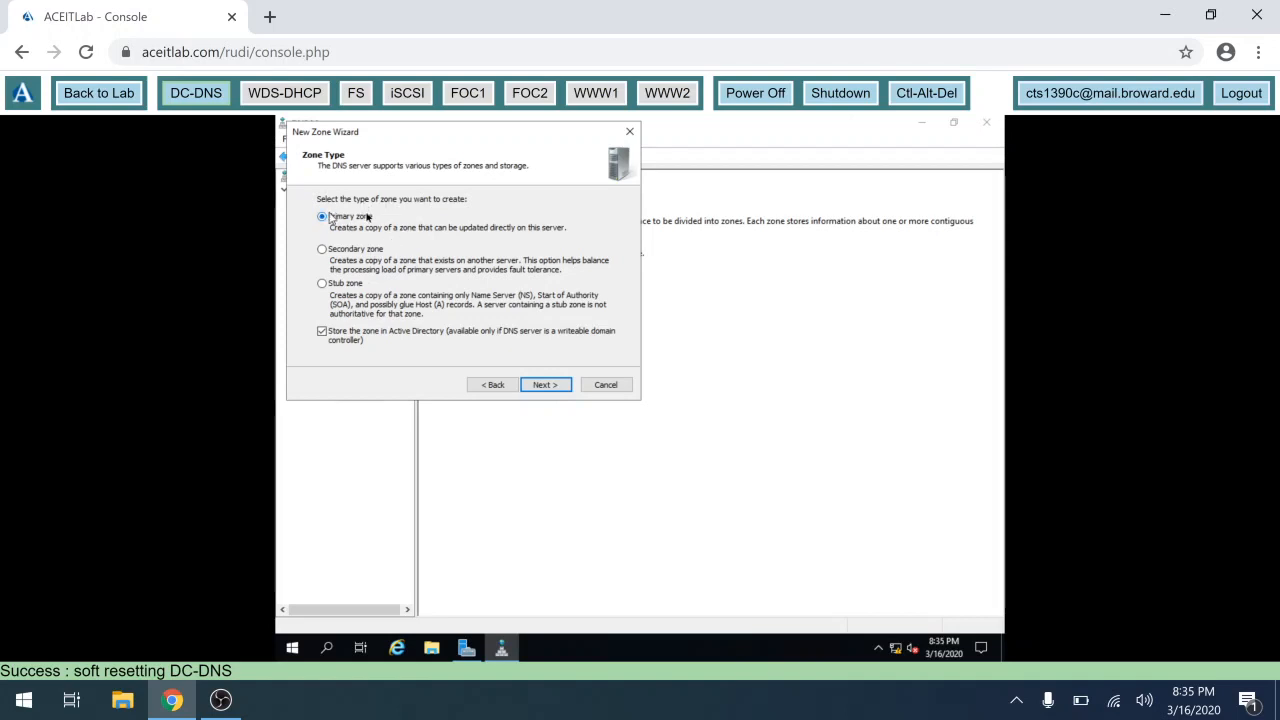
click(541, 386)
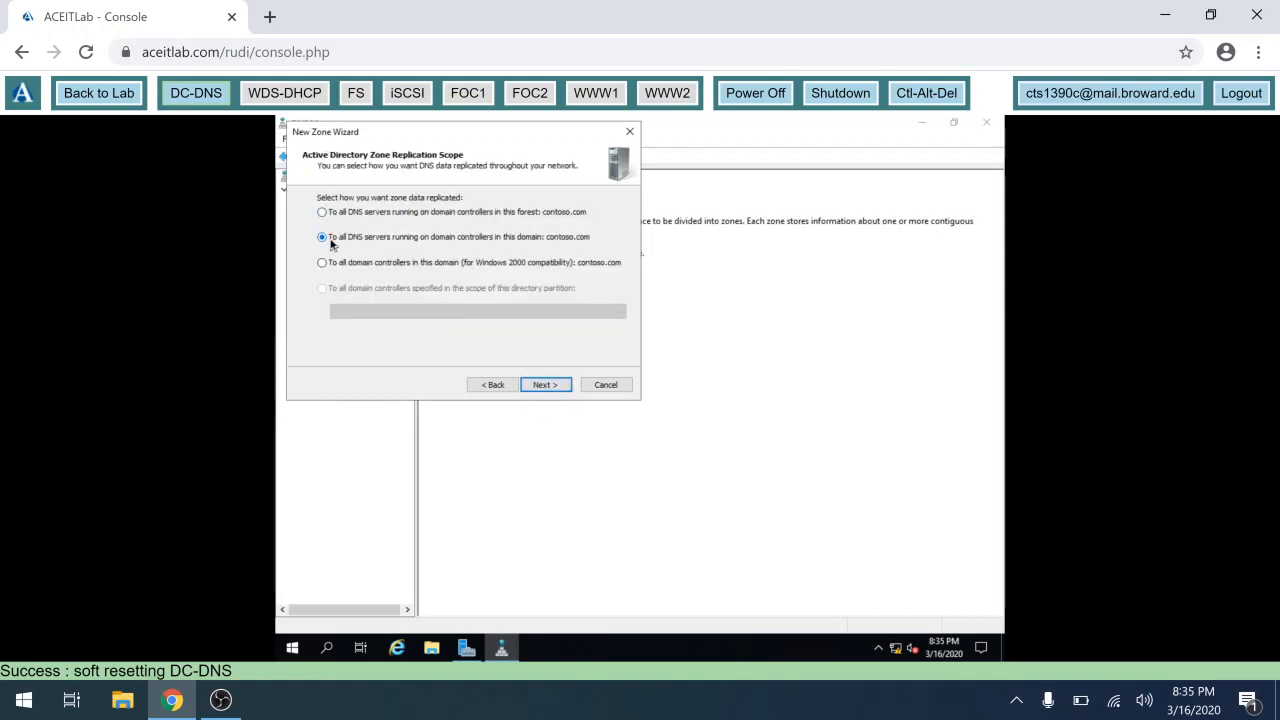
Create the IPv4 reverse lookup zone for network ID 10.0.0, replicated to all DNS servers in the domain with only secure dynamic updates, and open it
click(545, 385)
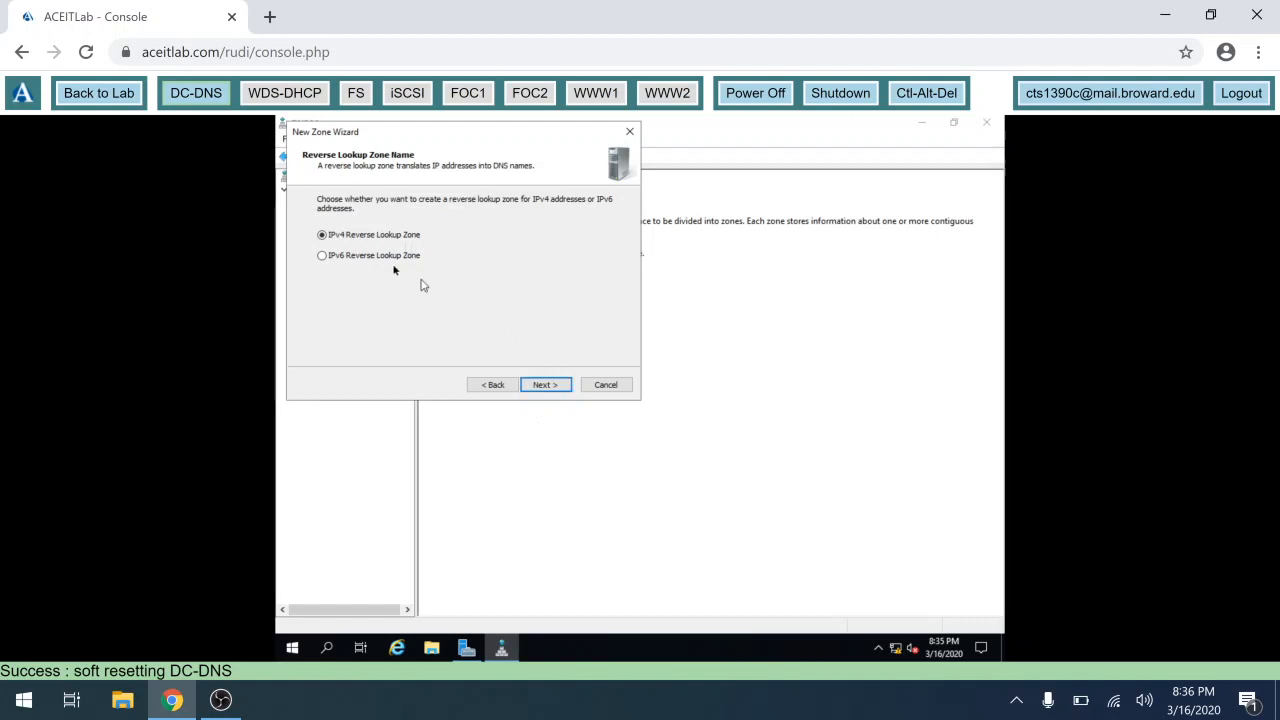
click(538, 387)
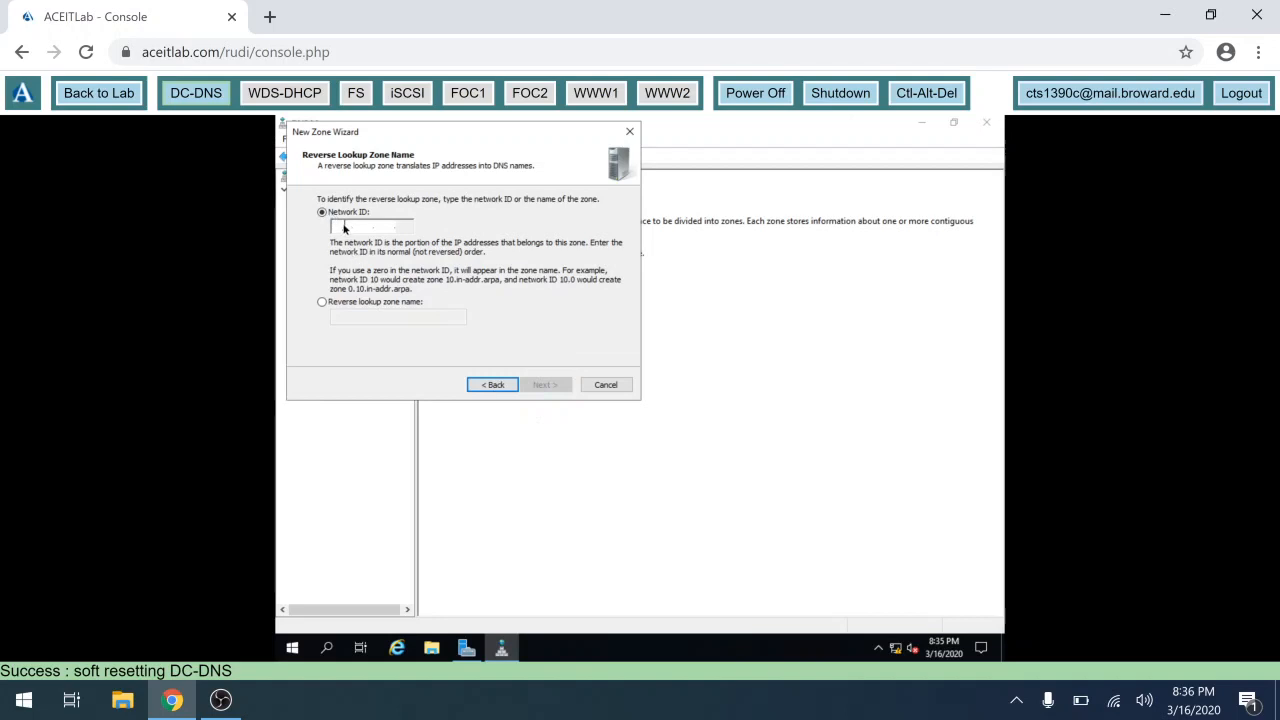
text(10.0.0.)
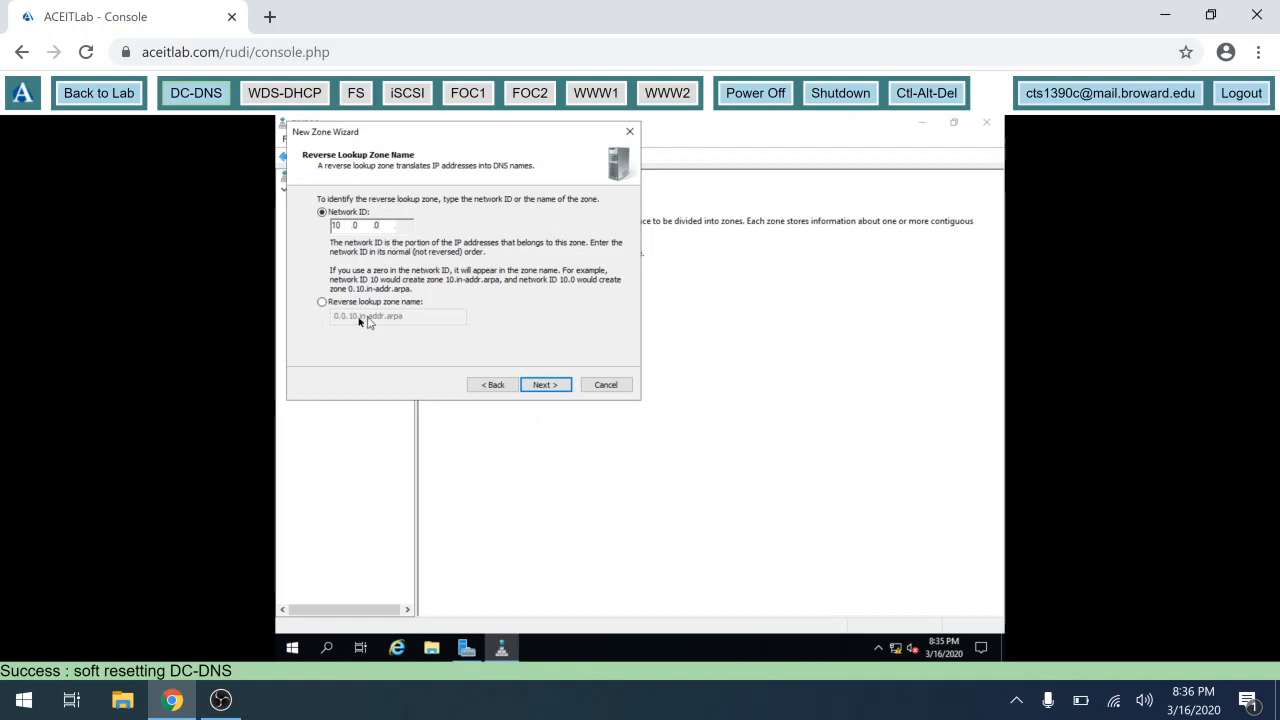
click(543, 387)
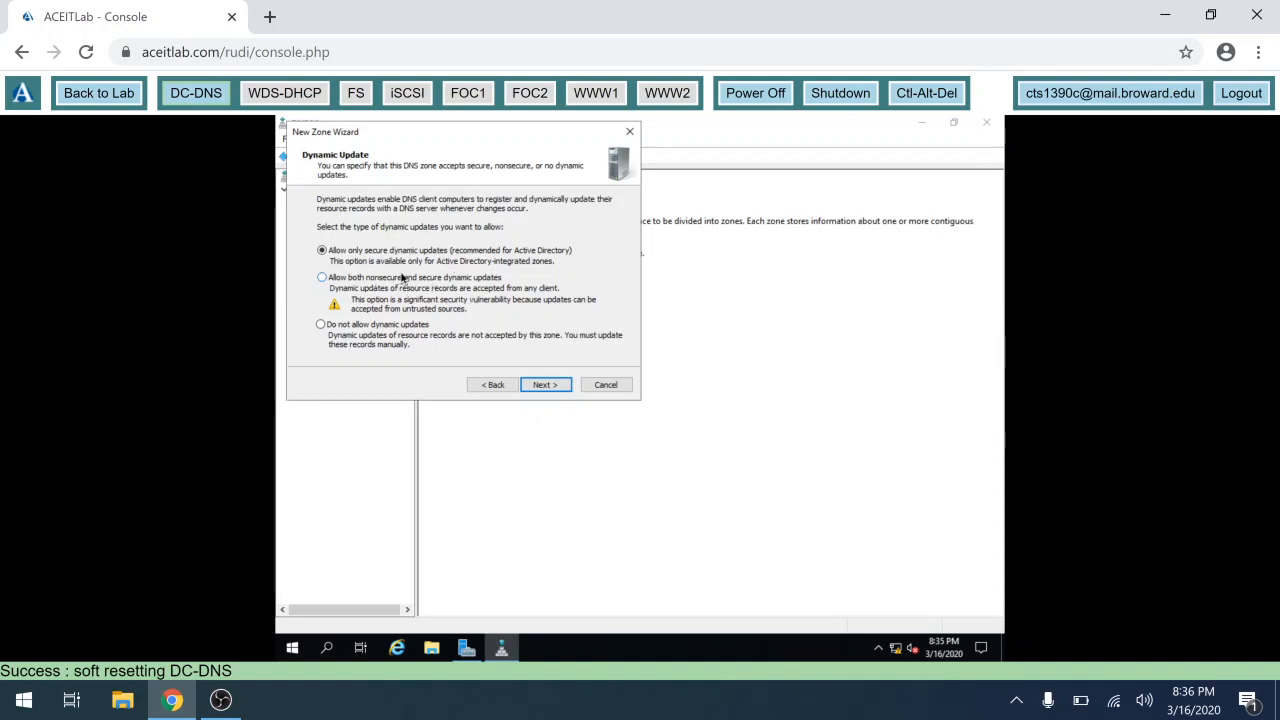
click(554, 388)
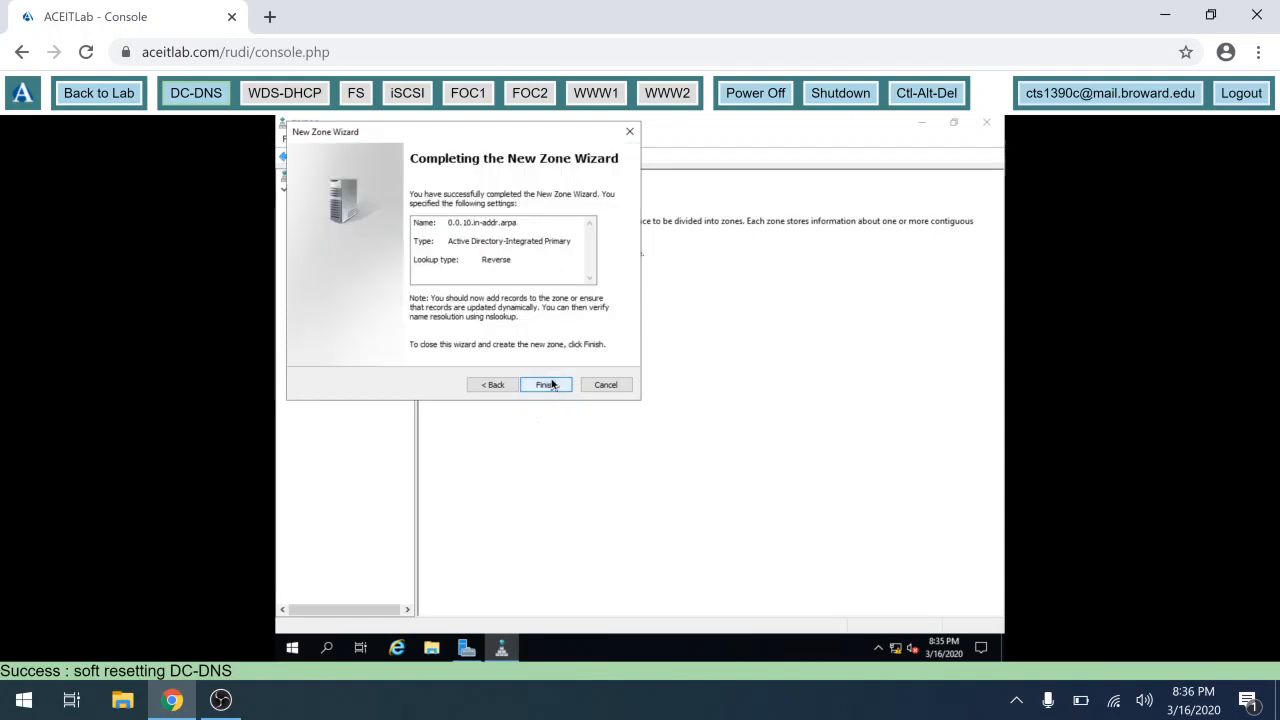
click(552, 385)
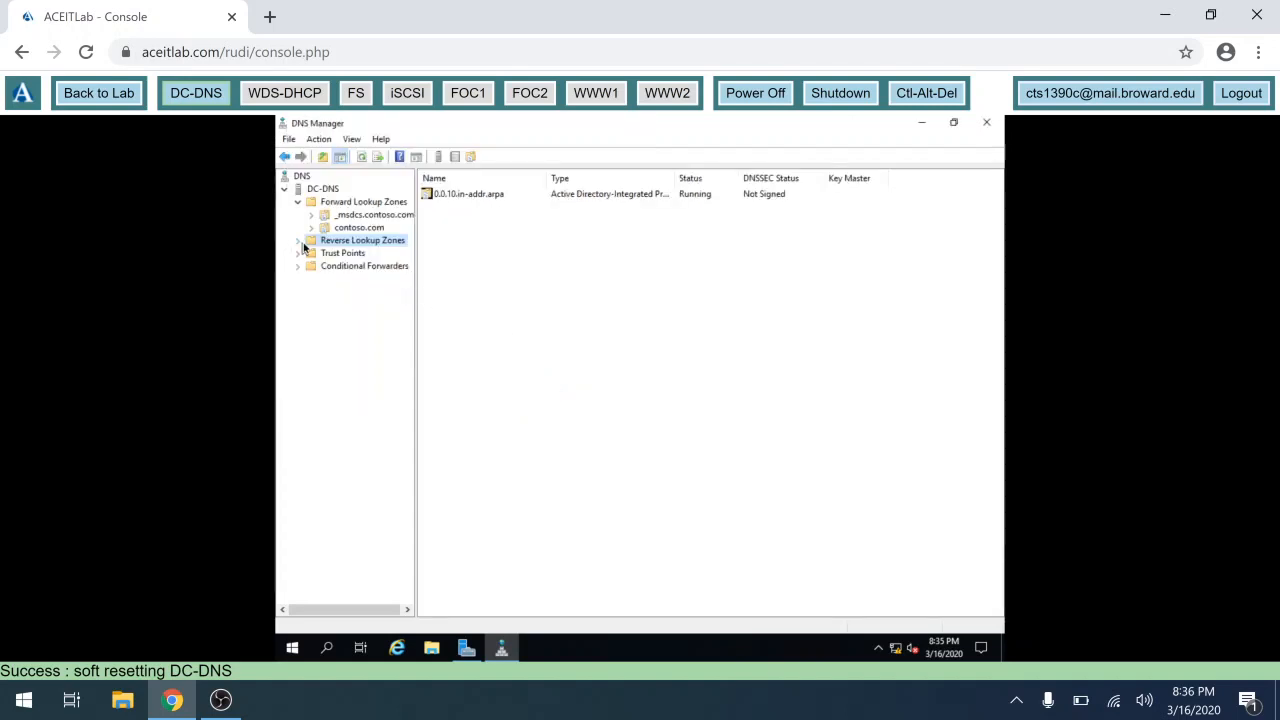
click(299, 242)
click(368, 253)
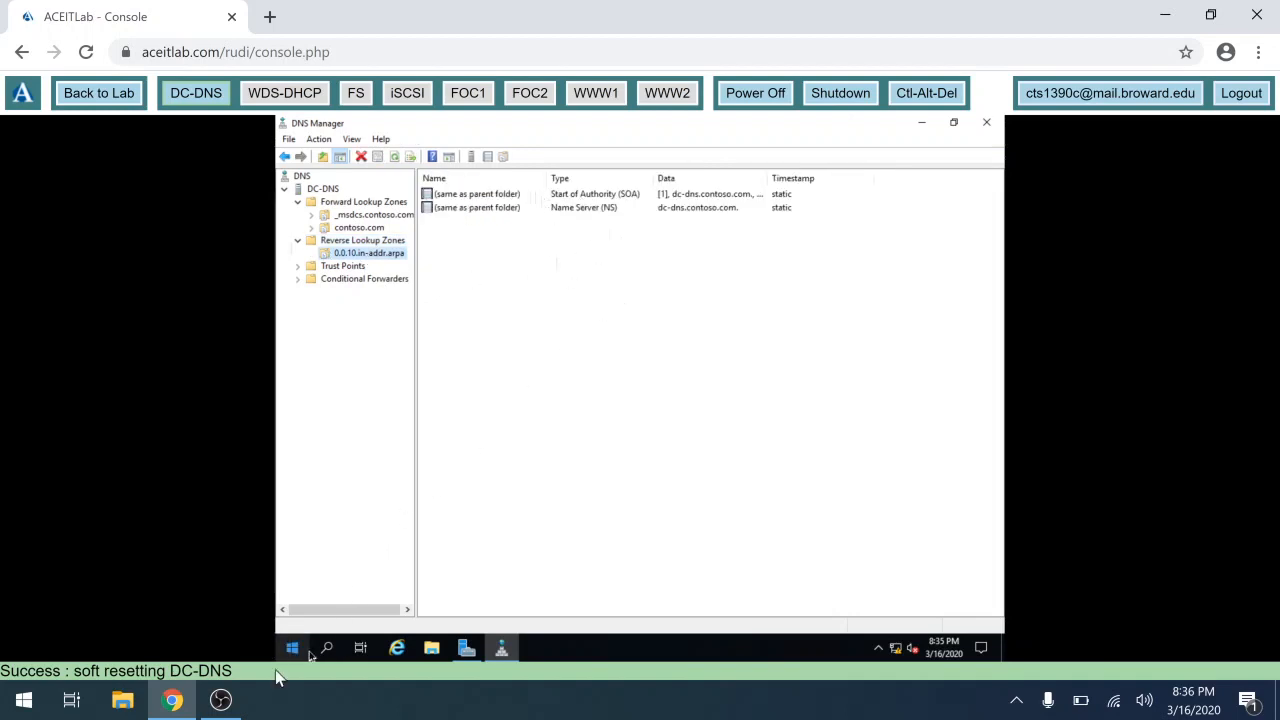
Open Windows PowerShell and set its console font size to 24
click(291, 649)
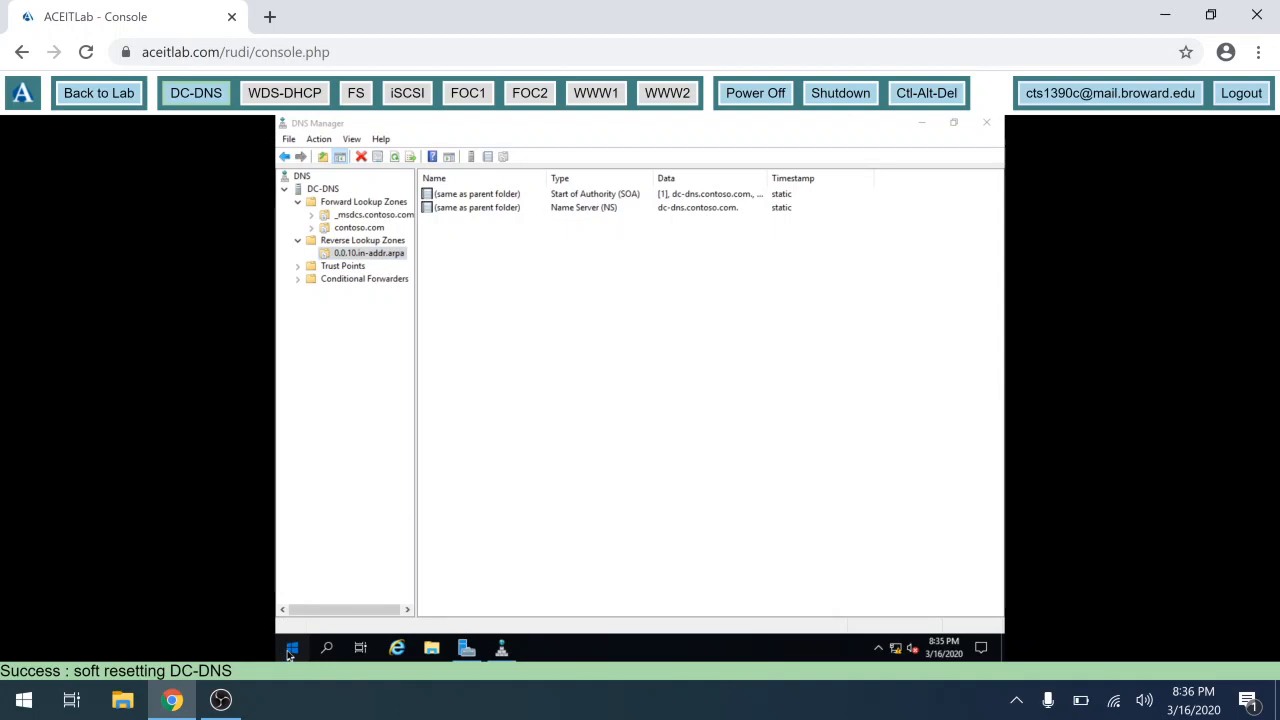
click(611, 277)
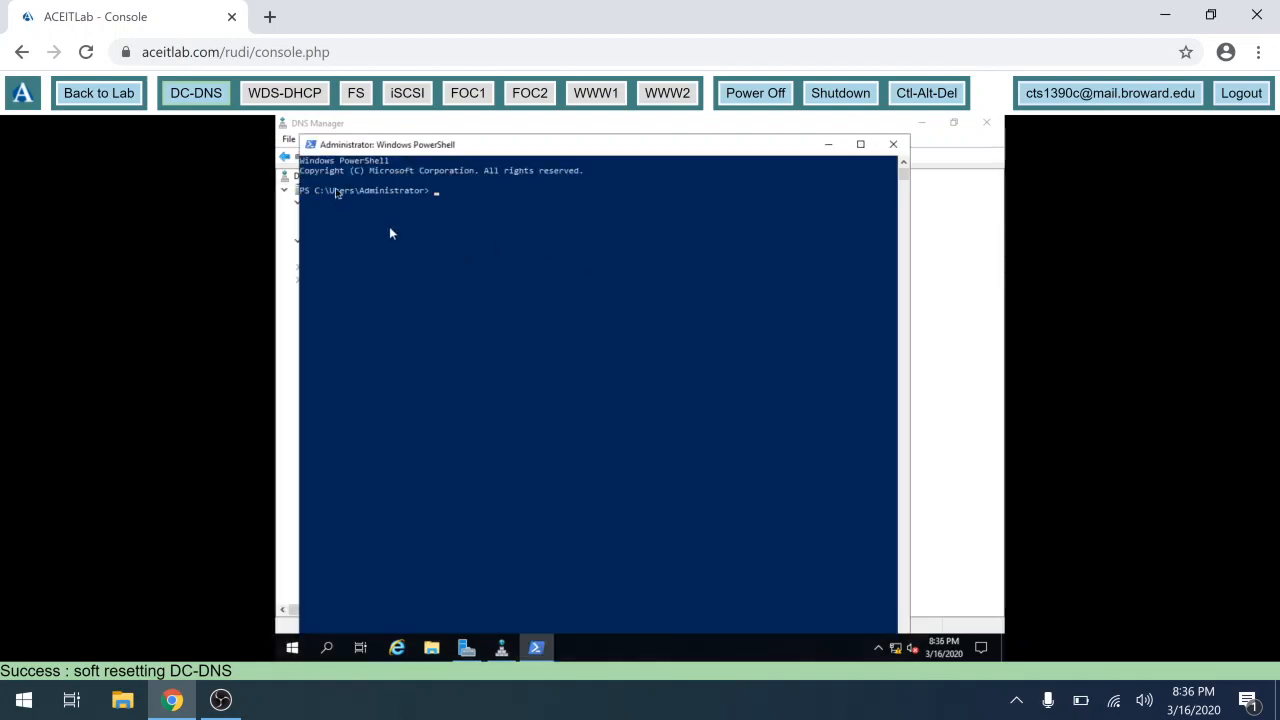
click(310, 145)
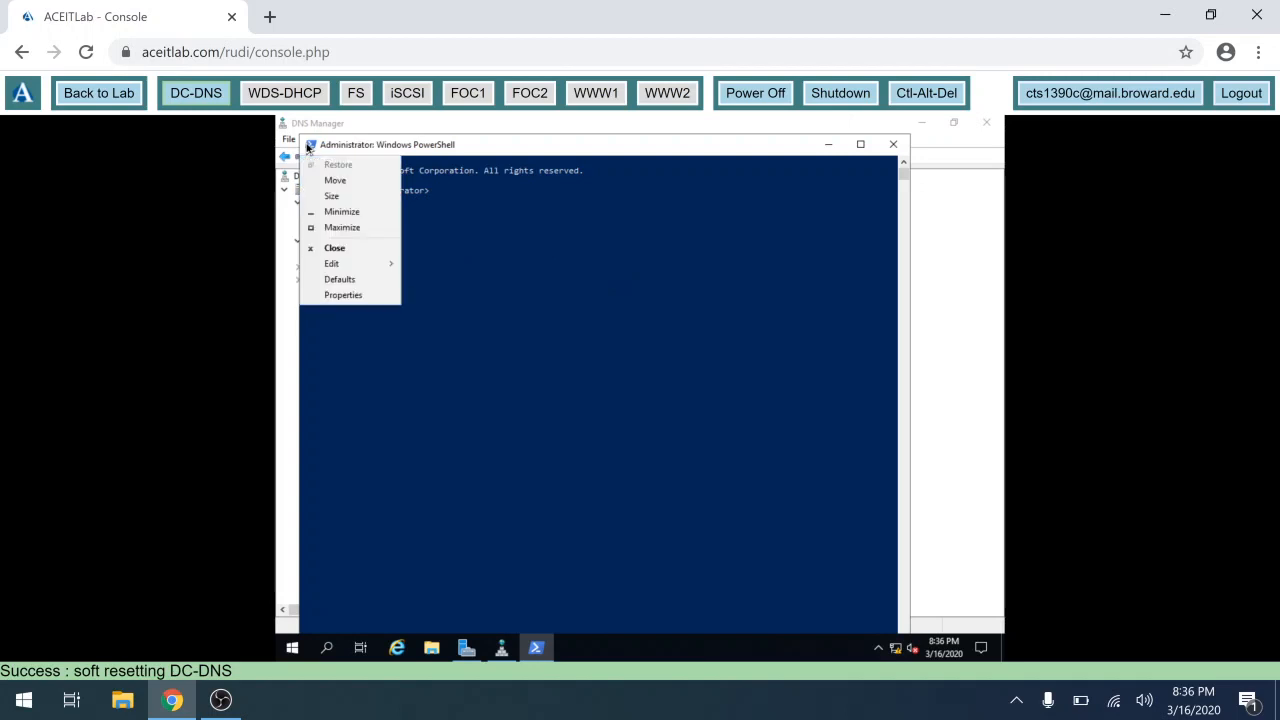
click(354, 296)
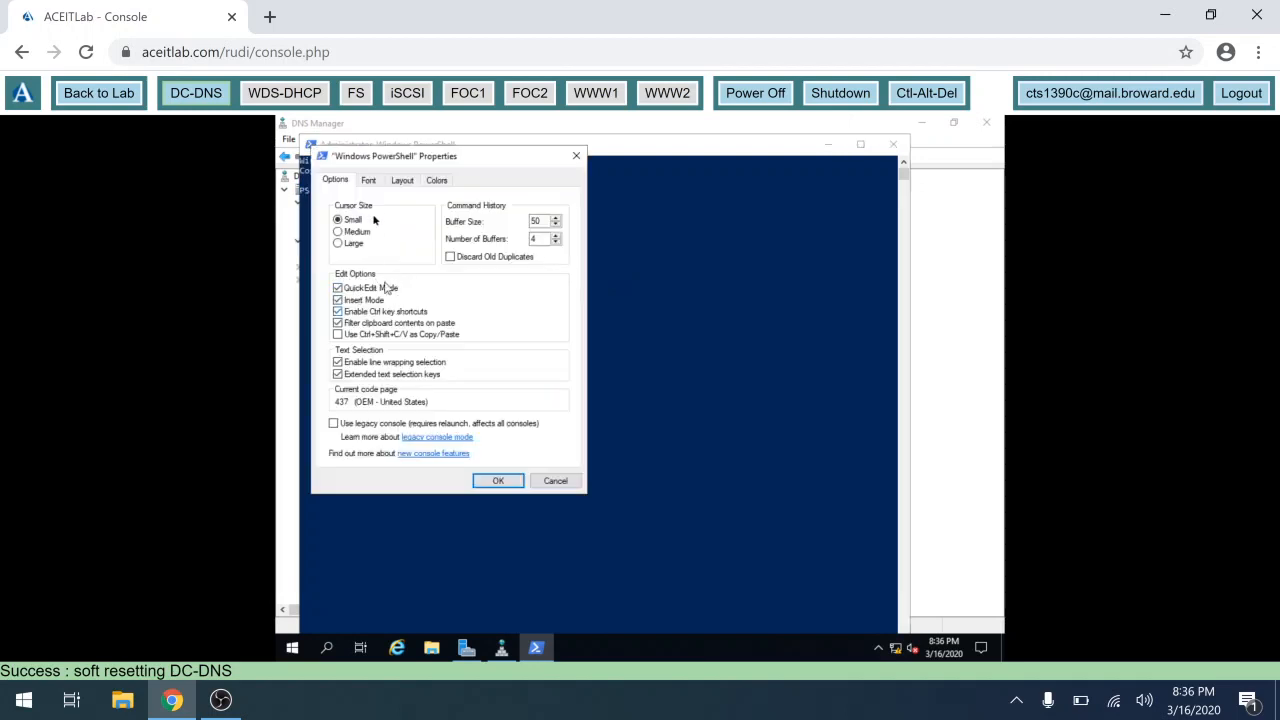
click(370, 181)
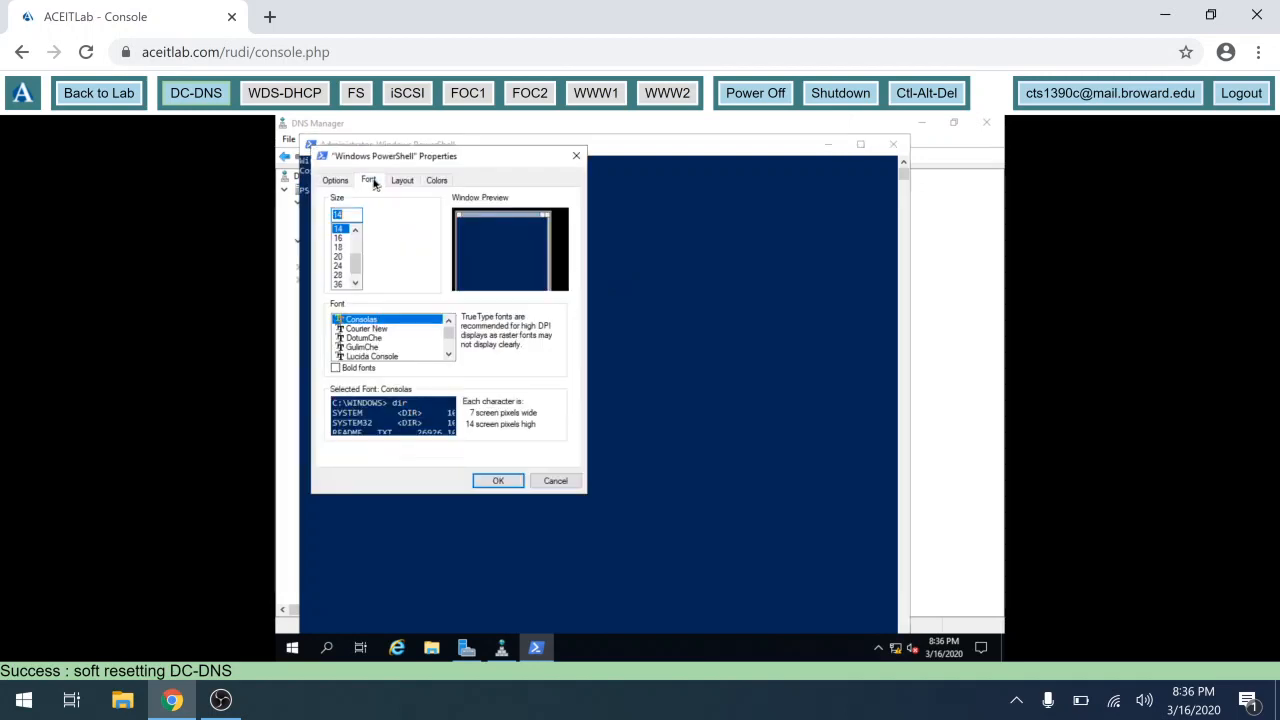
click(338, 265)
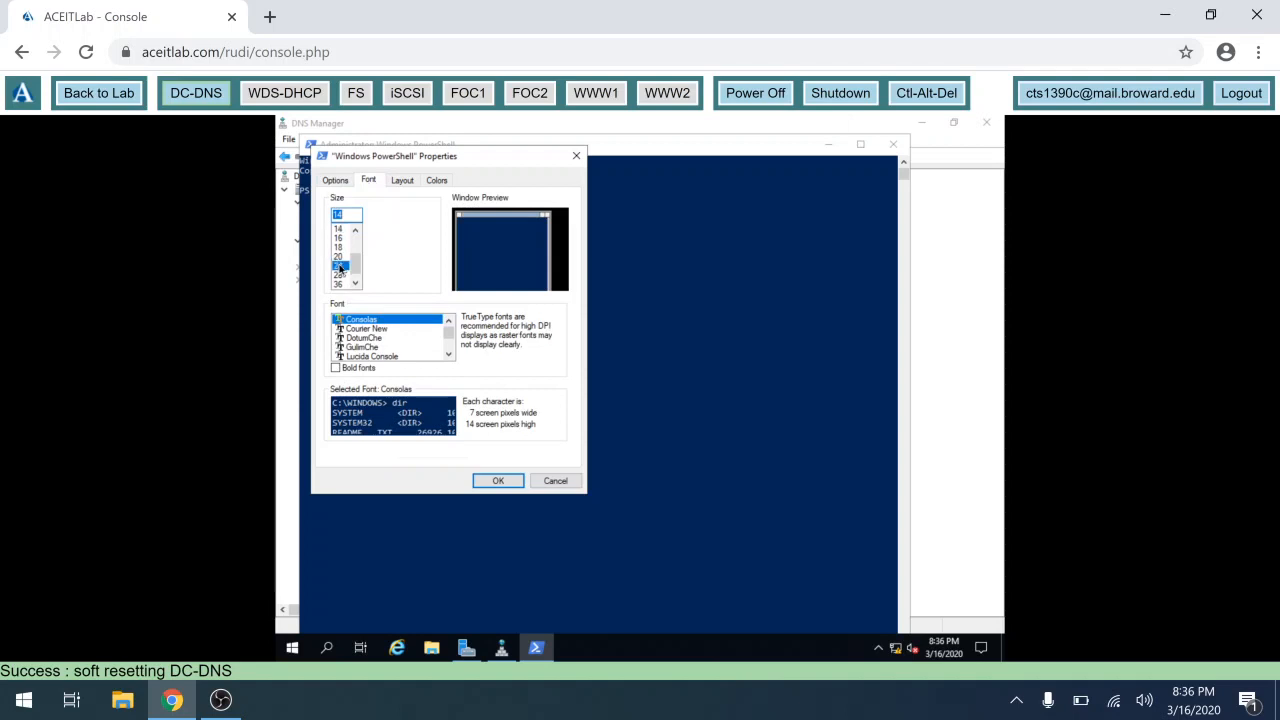
click(491, 483)
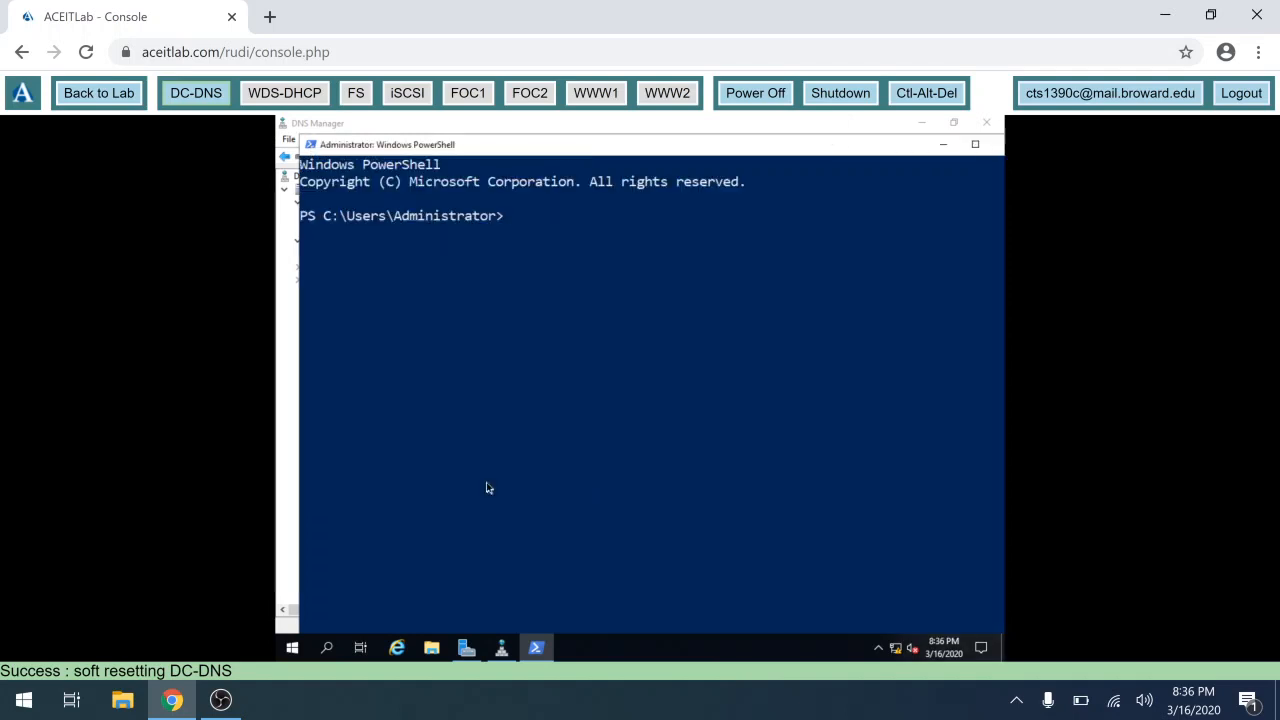
Register the server's DNS records with register-dnsclient, exit PowerShell and refresh the 0.0.10.in-addr.arpa zone
text(re)
text(gister)
text(=dns)
key(BackSpace)
key(BackSpace)
text(dnsclient)
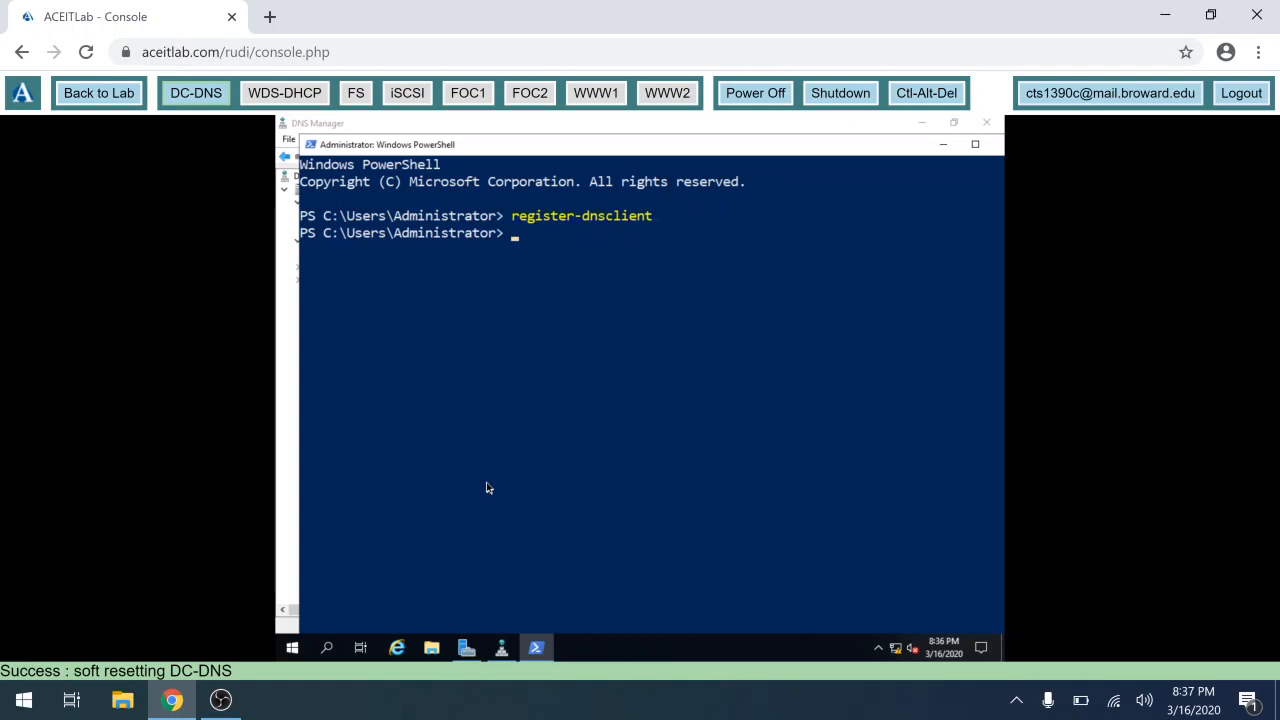
text(exit)
key(Return)
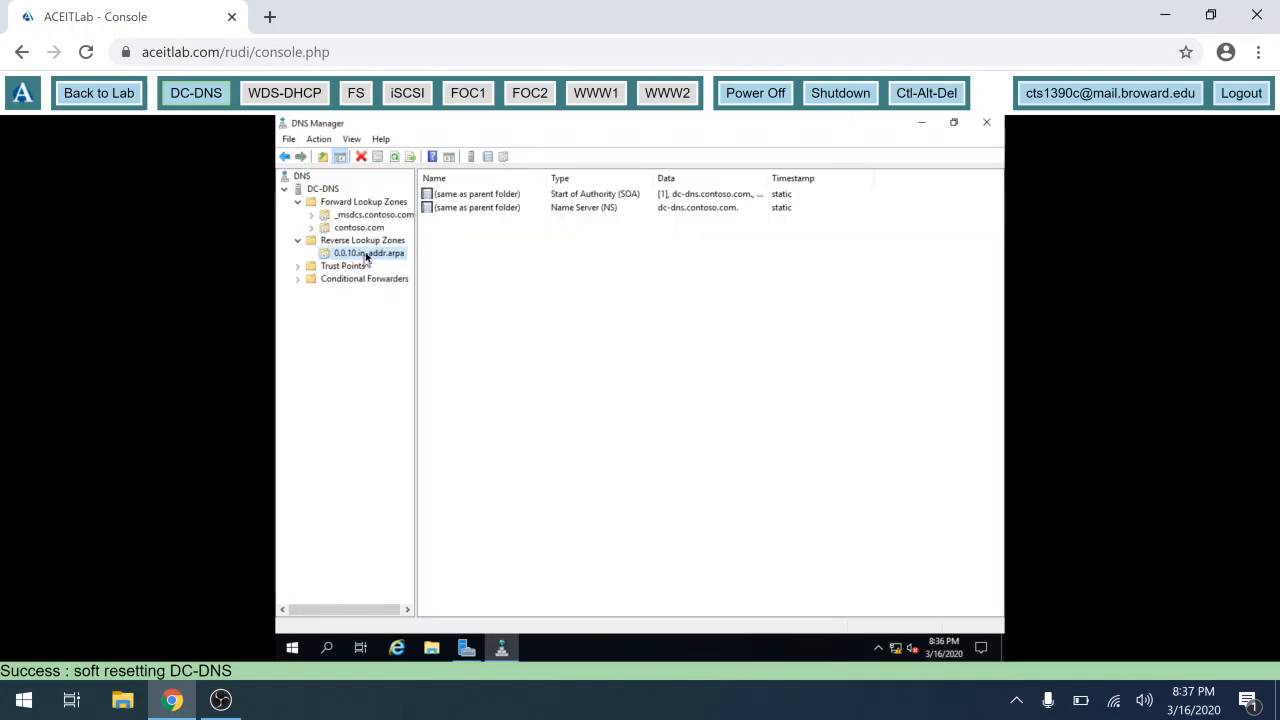
click(394, 157)
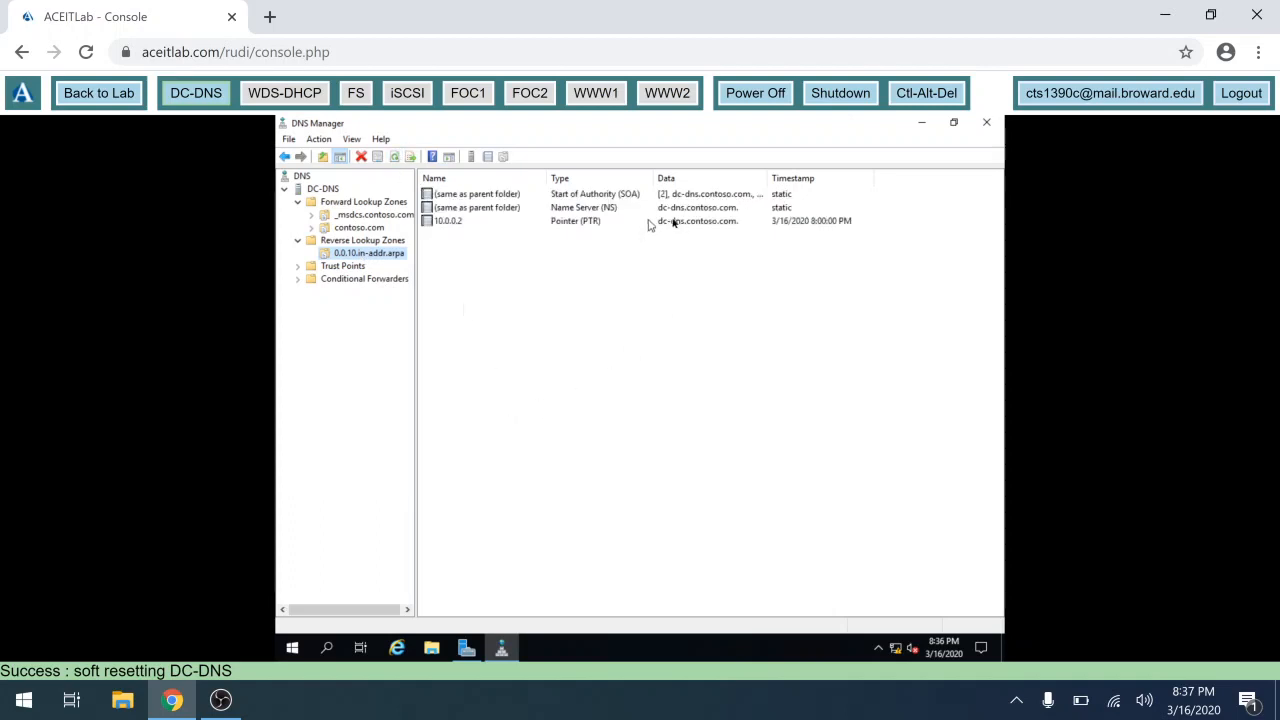
Close DNS Manager and open Active Directory Users and Computers
click(986, 121)
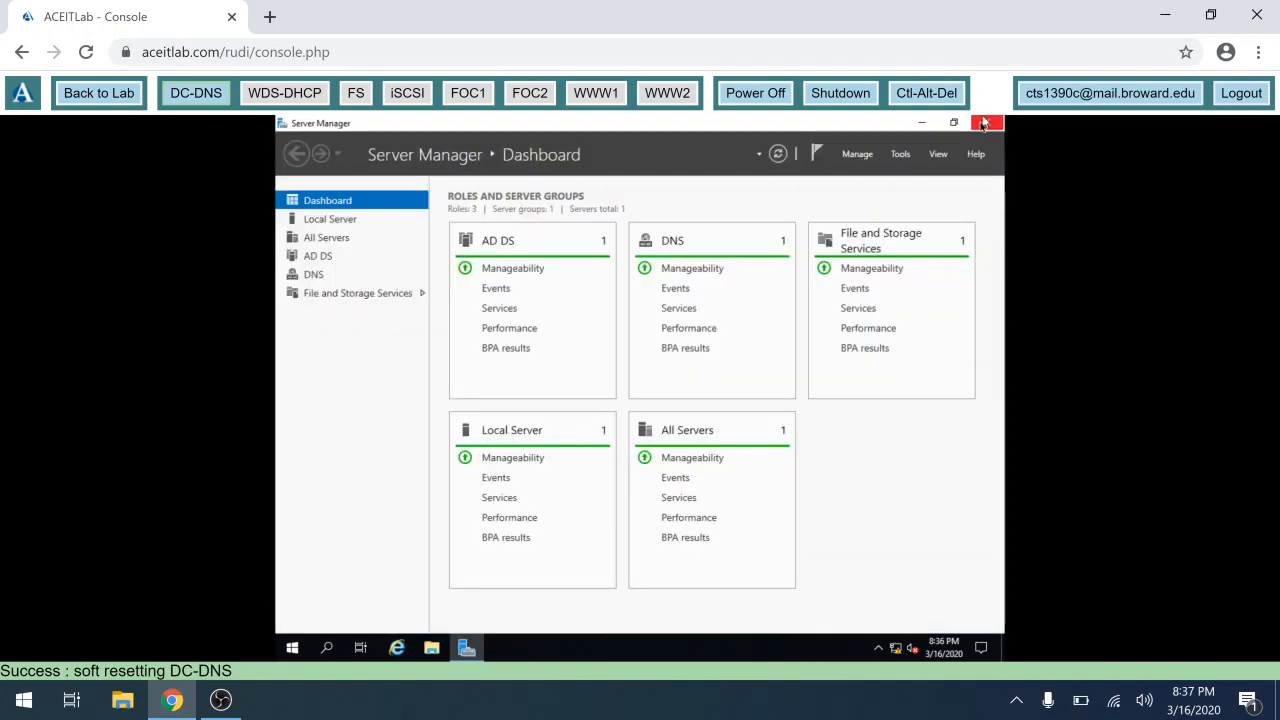
click(898, 156)
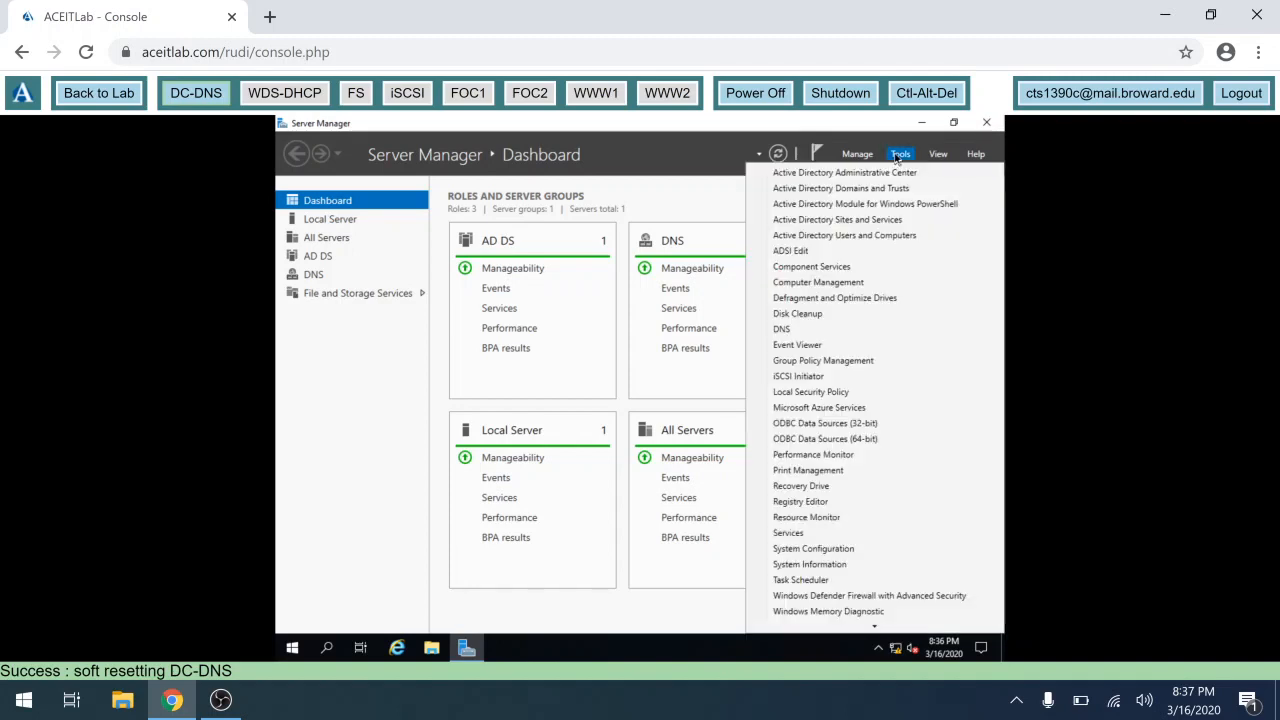
click(846, 237)
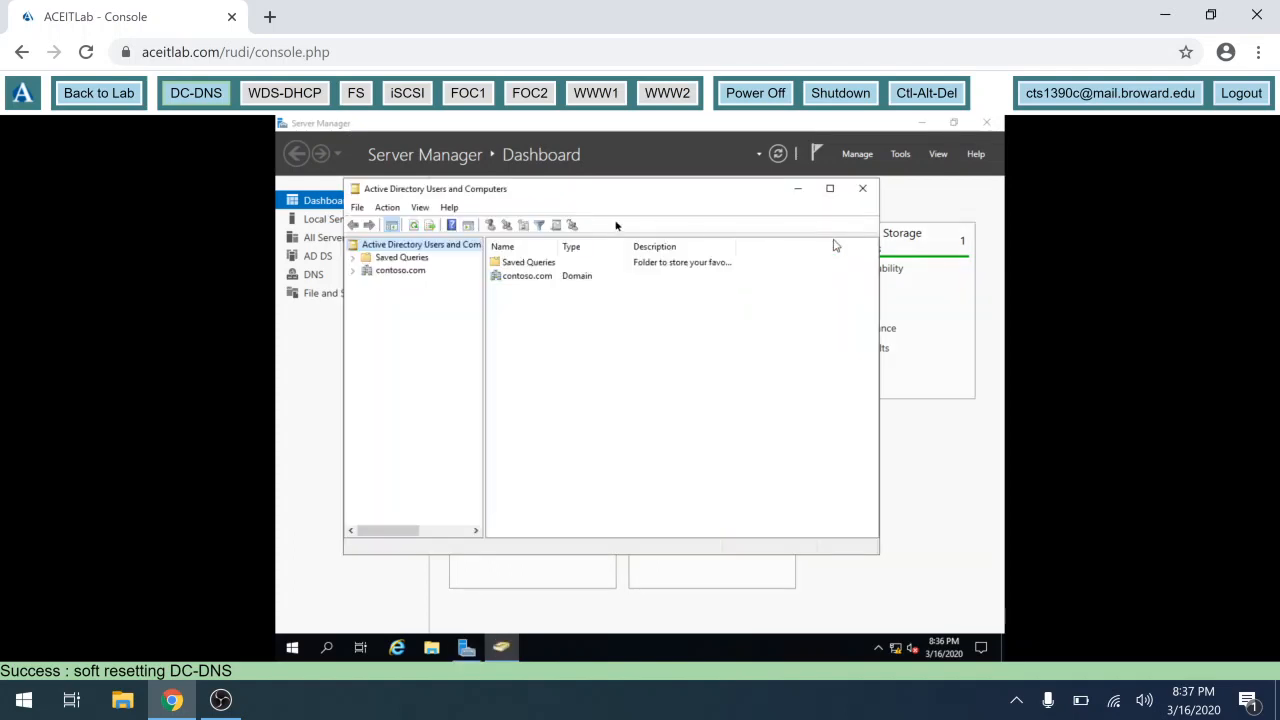
Expand the contoso.com domain, examine its Users container, and close Active Directory Users and Computers
click(354, 271)
click(396, 346)
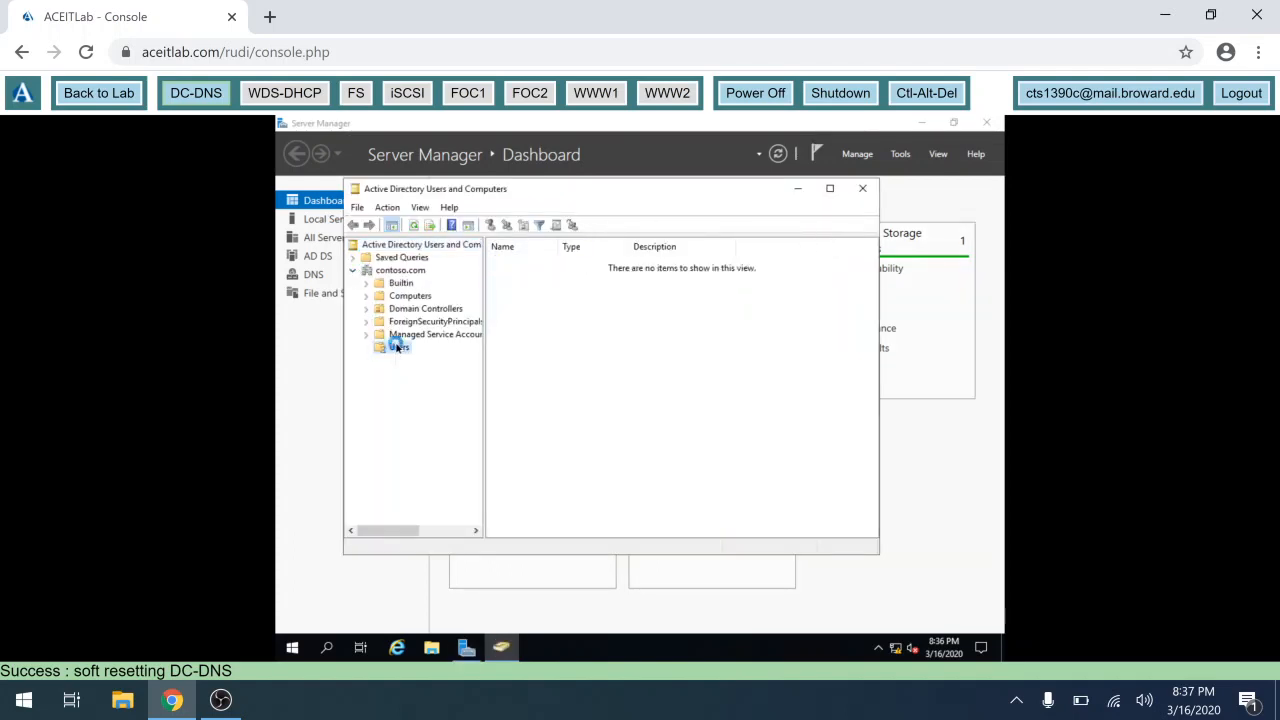
click(863, 190)
Open Group Policy Management, examine the Group Policy Objects of the contoso.com domain, and close the console
click(908, 155)
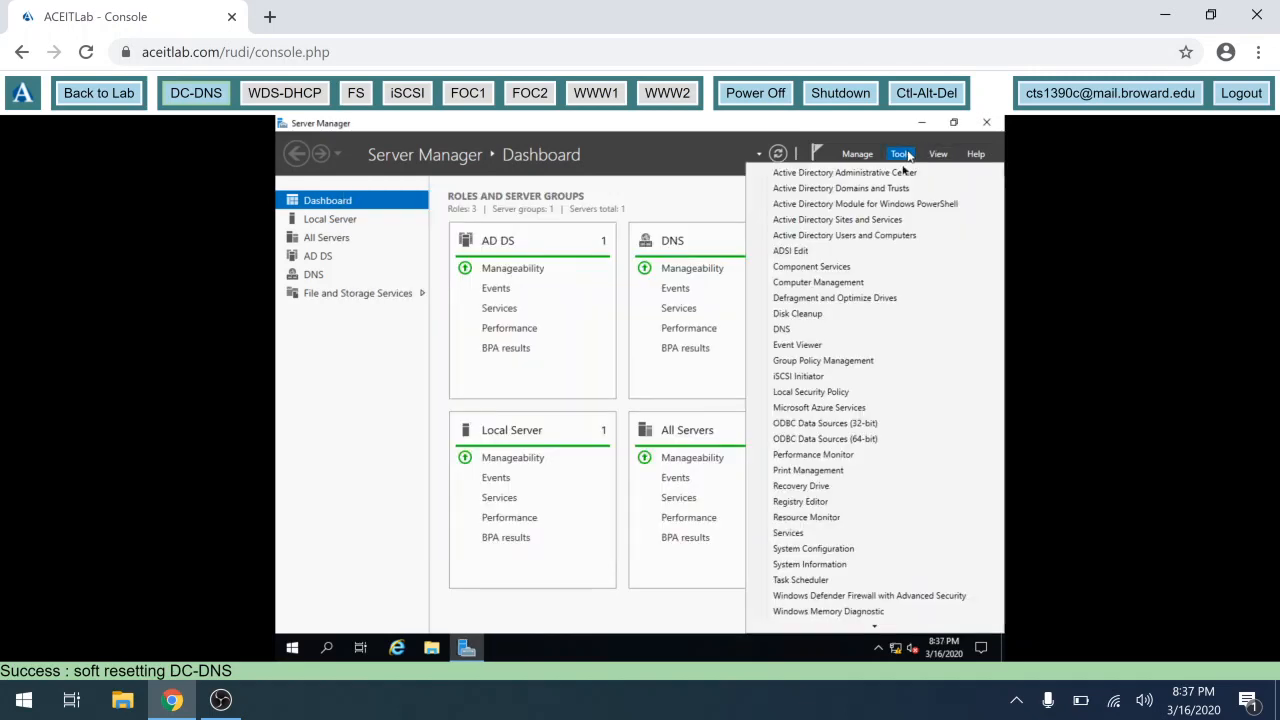
click(876, 366)
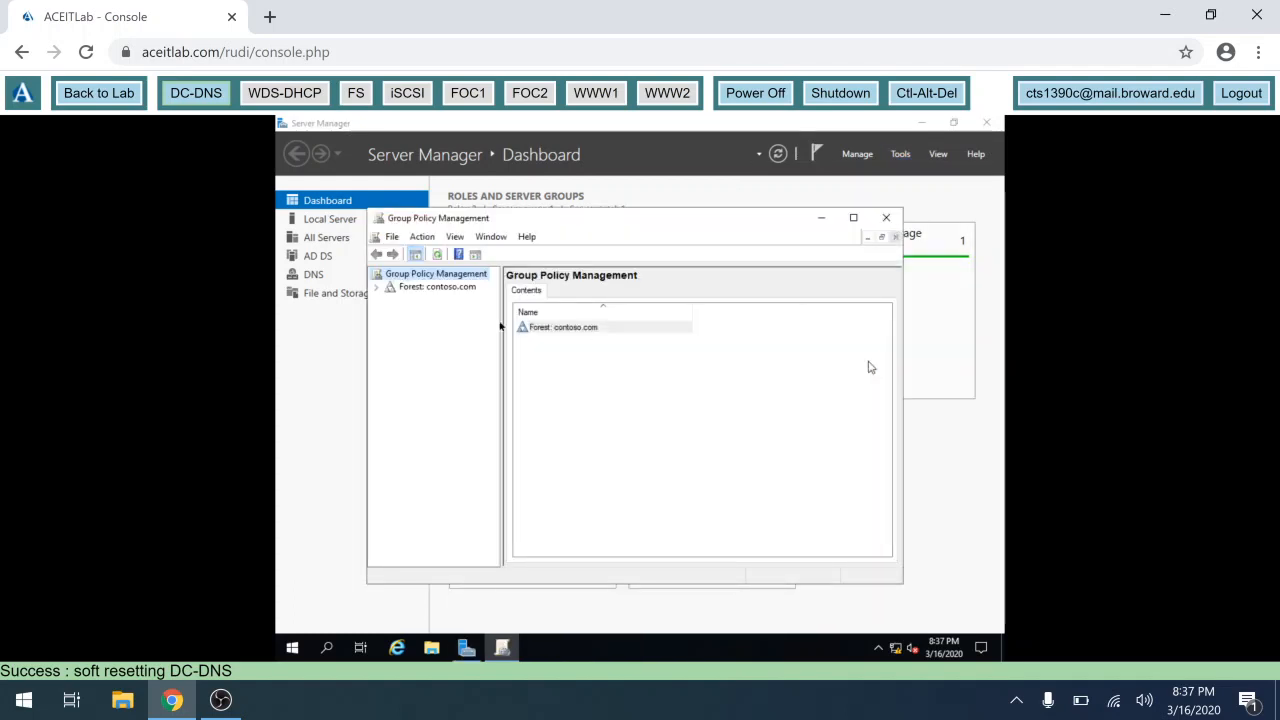
click(376, 287)
click(390, 300)
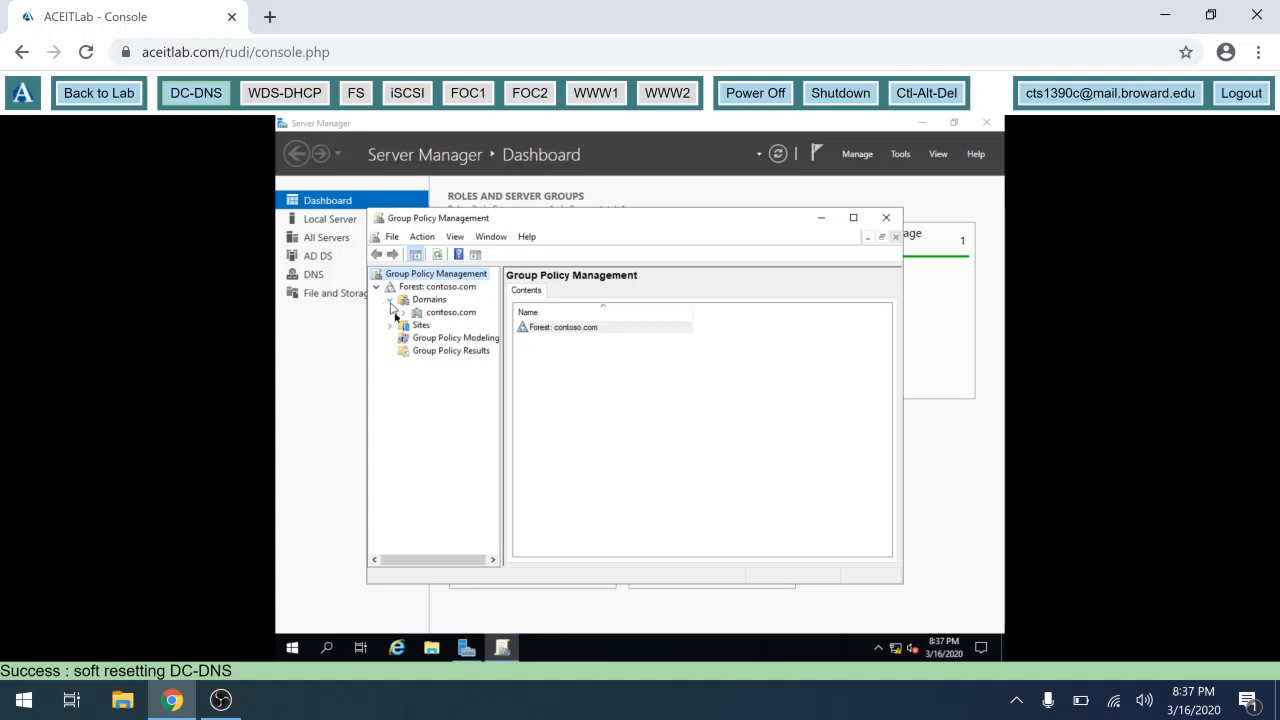
click(404, 313)
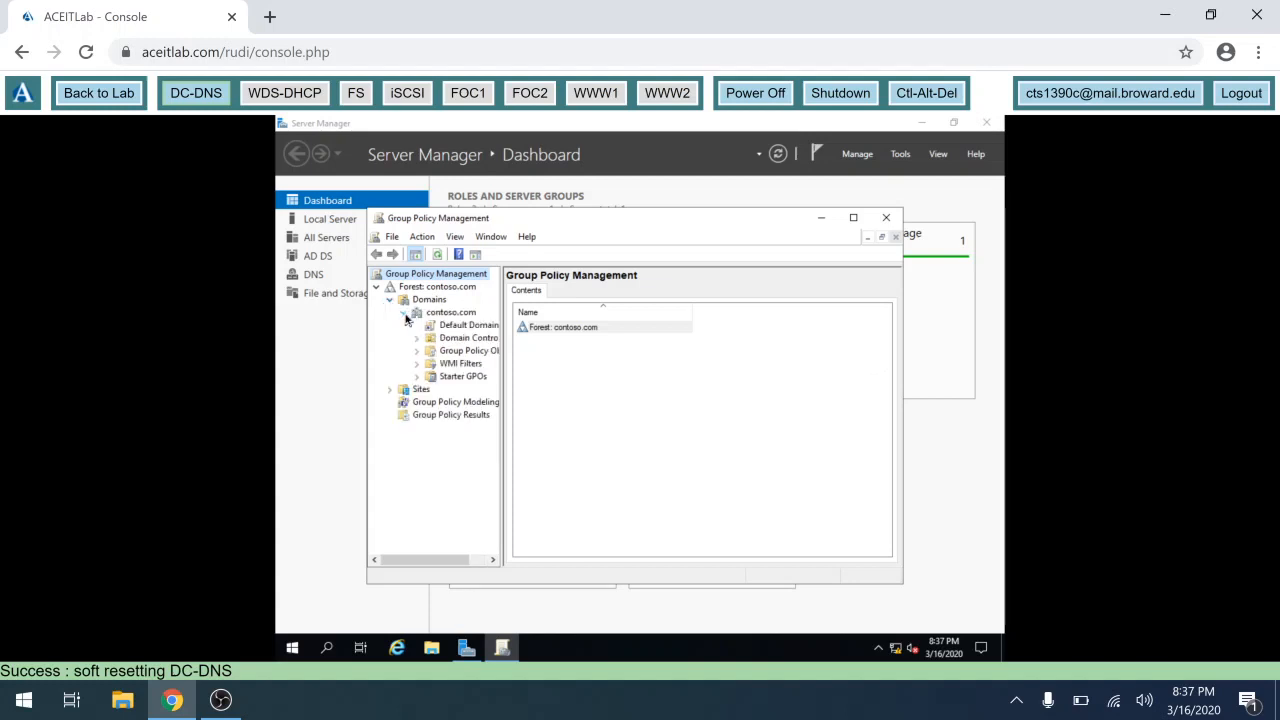
click(457, 355)
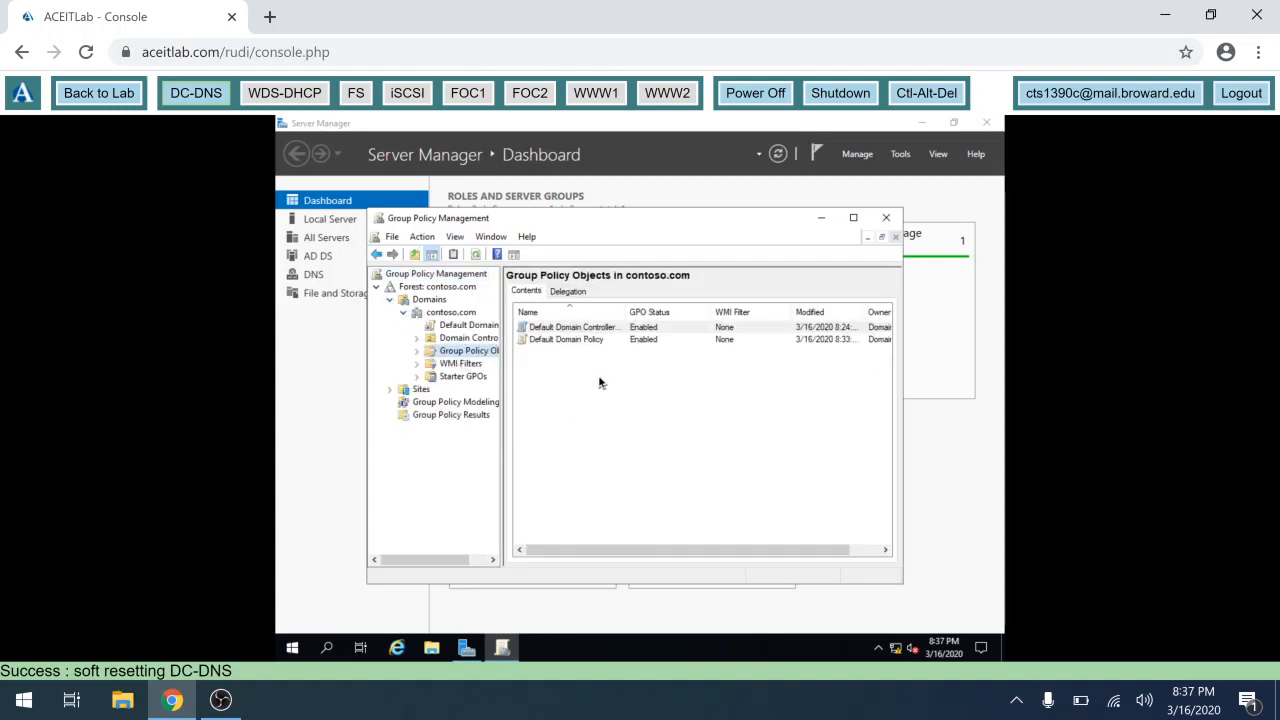
click(886, 217)
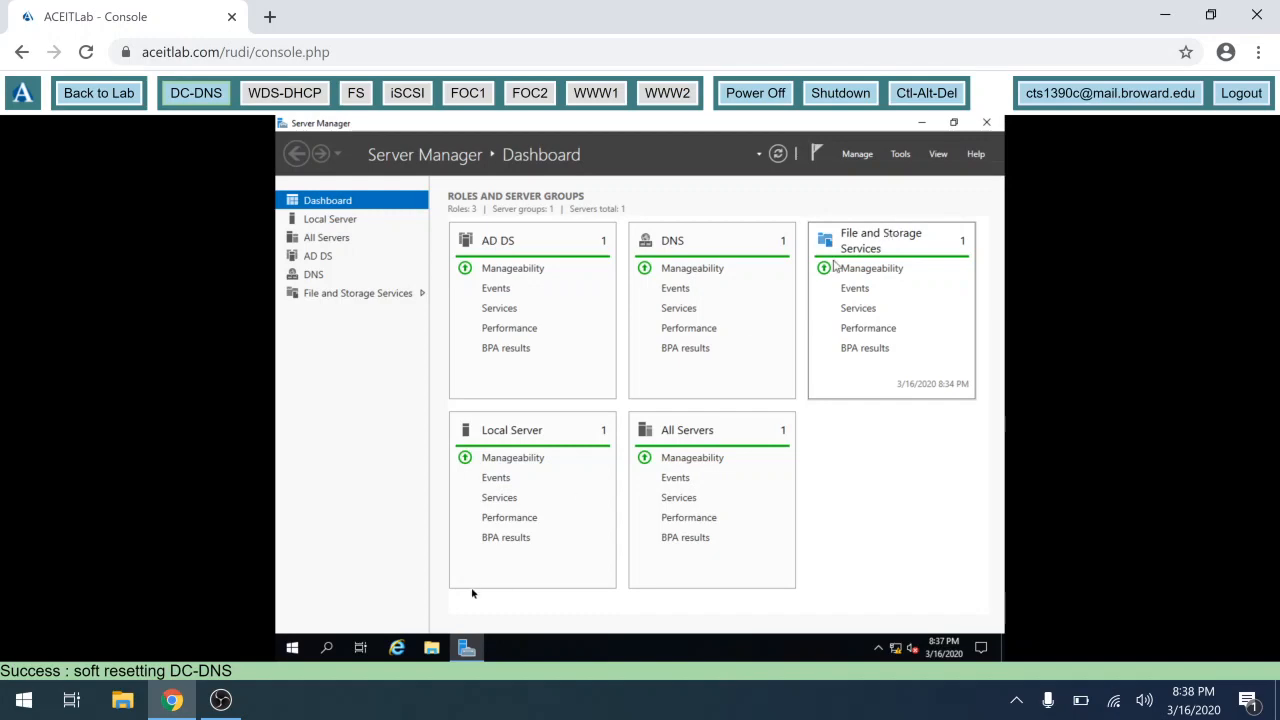
click(224, 706)
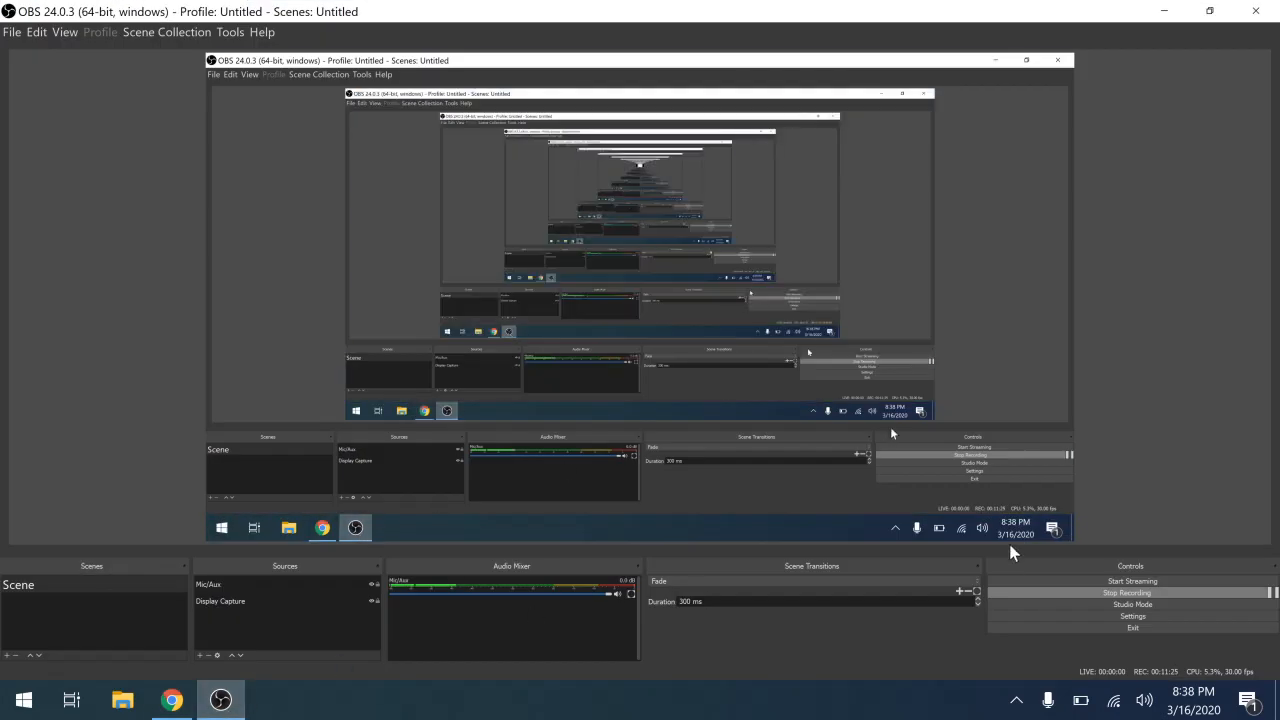